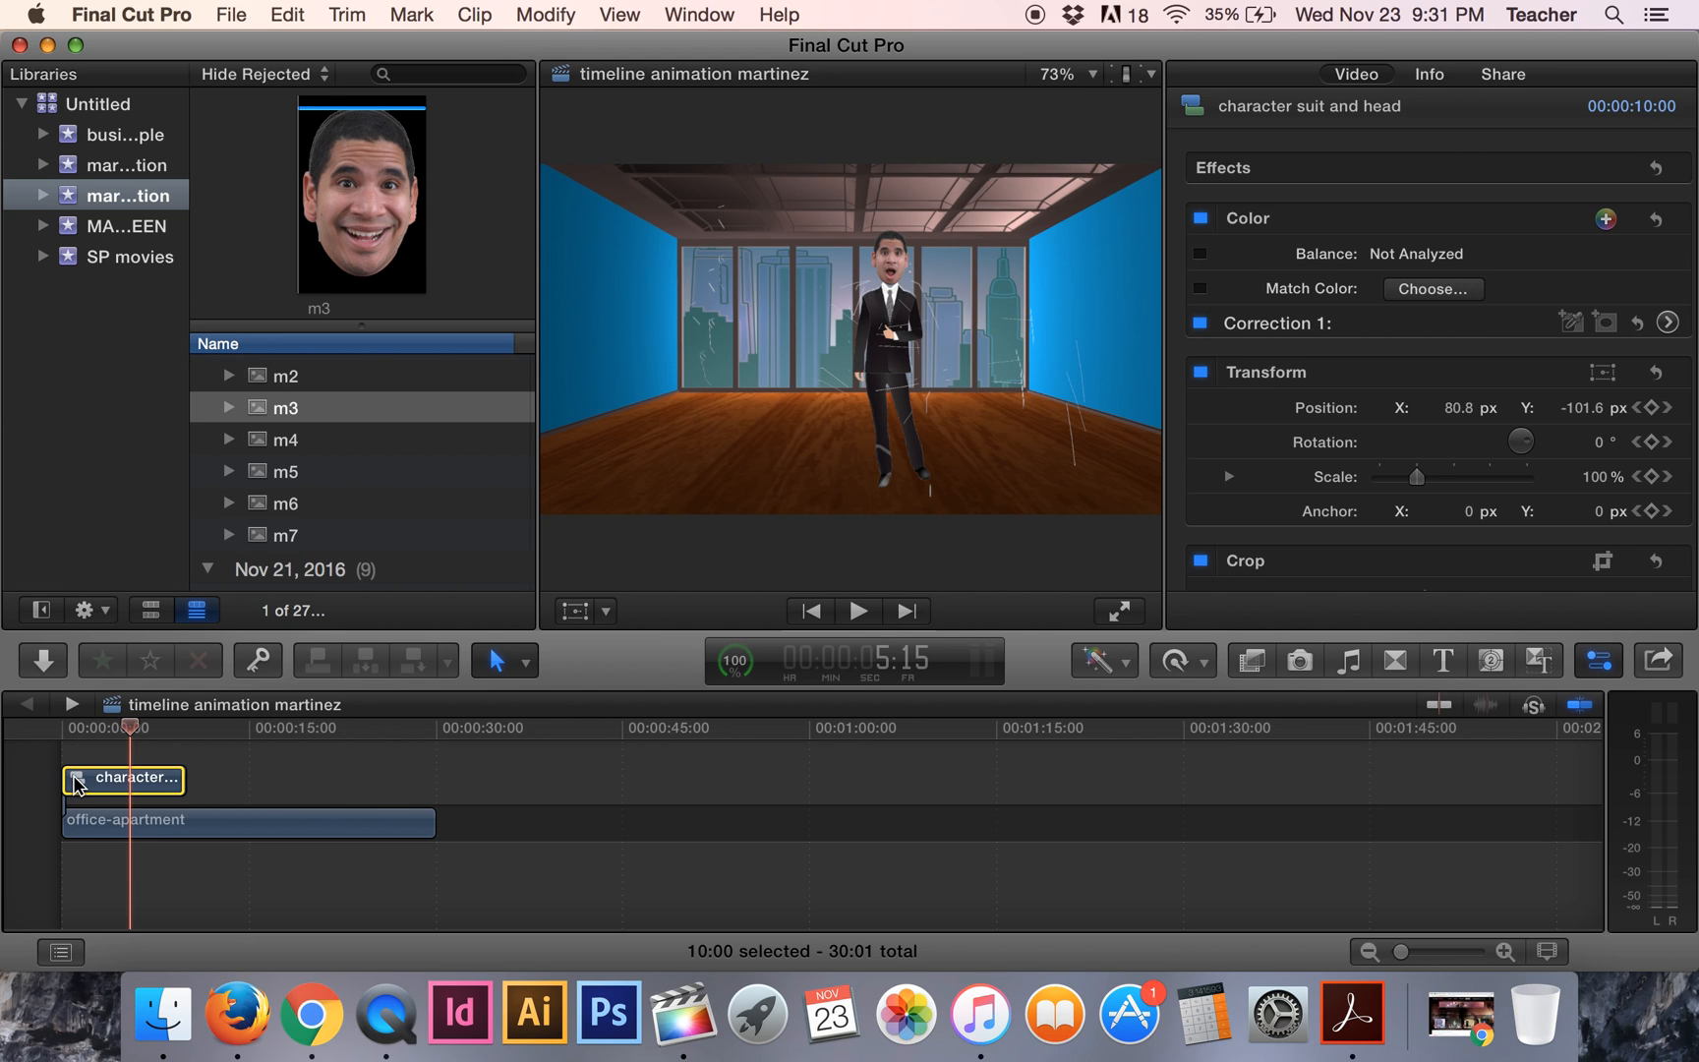
Open the "character suit and head" compound clip in its own timeline.
{"action": "double_click", "coordinate": [77, 783]}
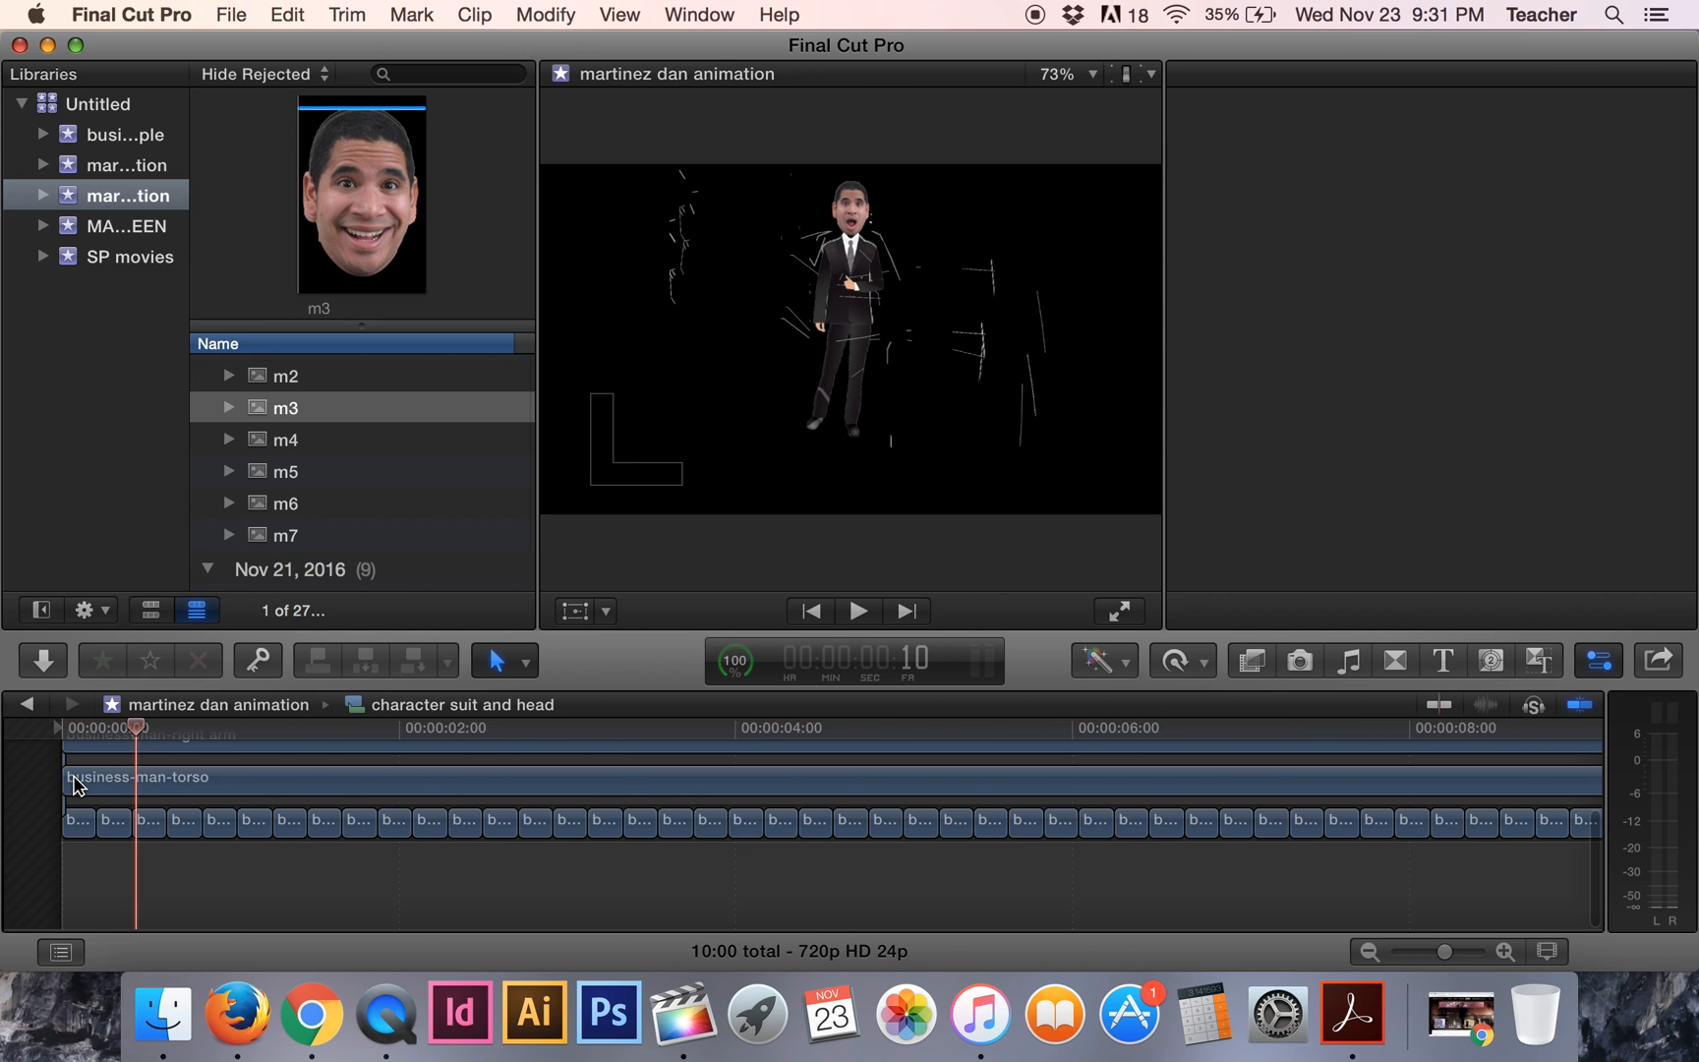
{"action": "scroll", "coordinate": [140, 774], "scroll_direction": "up", "scroll_amount": 4}
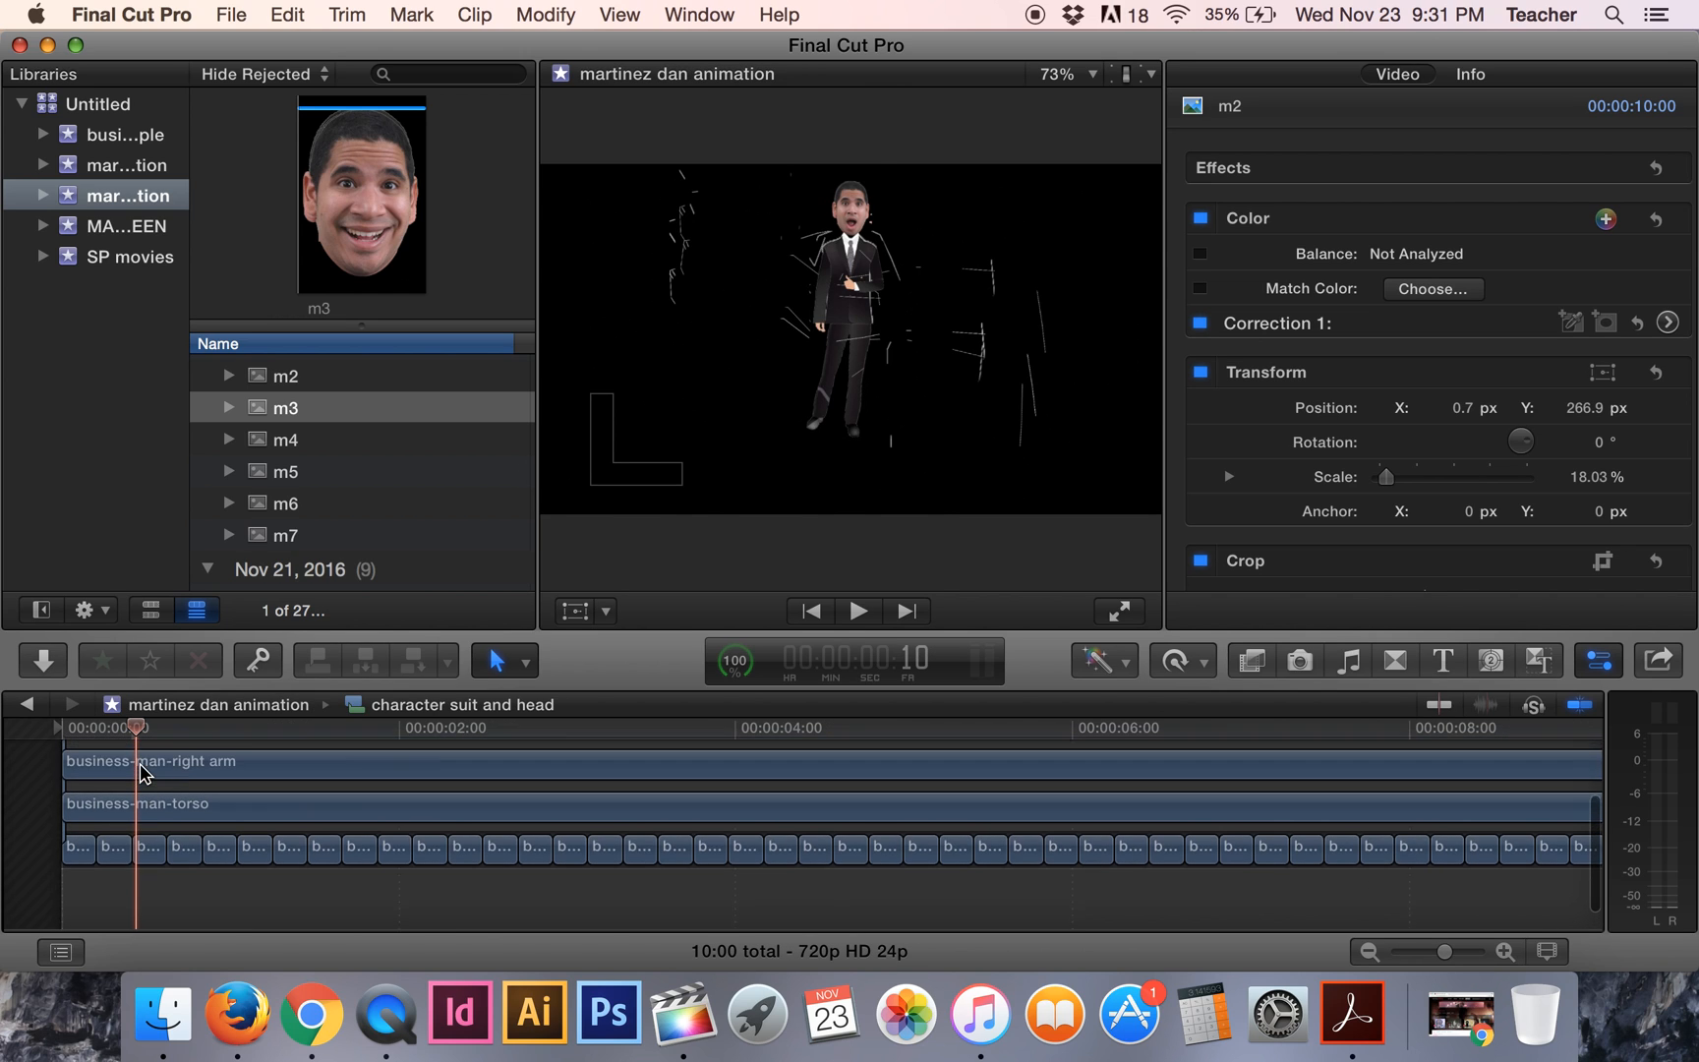
{"action": "scroll", "coordinate": [143, 773], "scroll_direction": "up", "scroll_amount": 3}
{"action": "scroll", "coordinate": [140, 762], "scroll_direction": "down", "scroll_amount": 1}
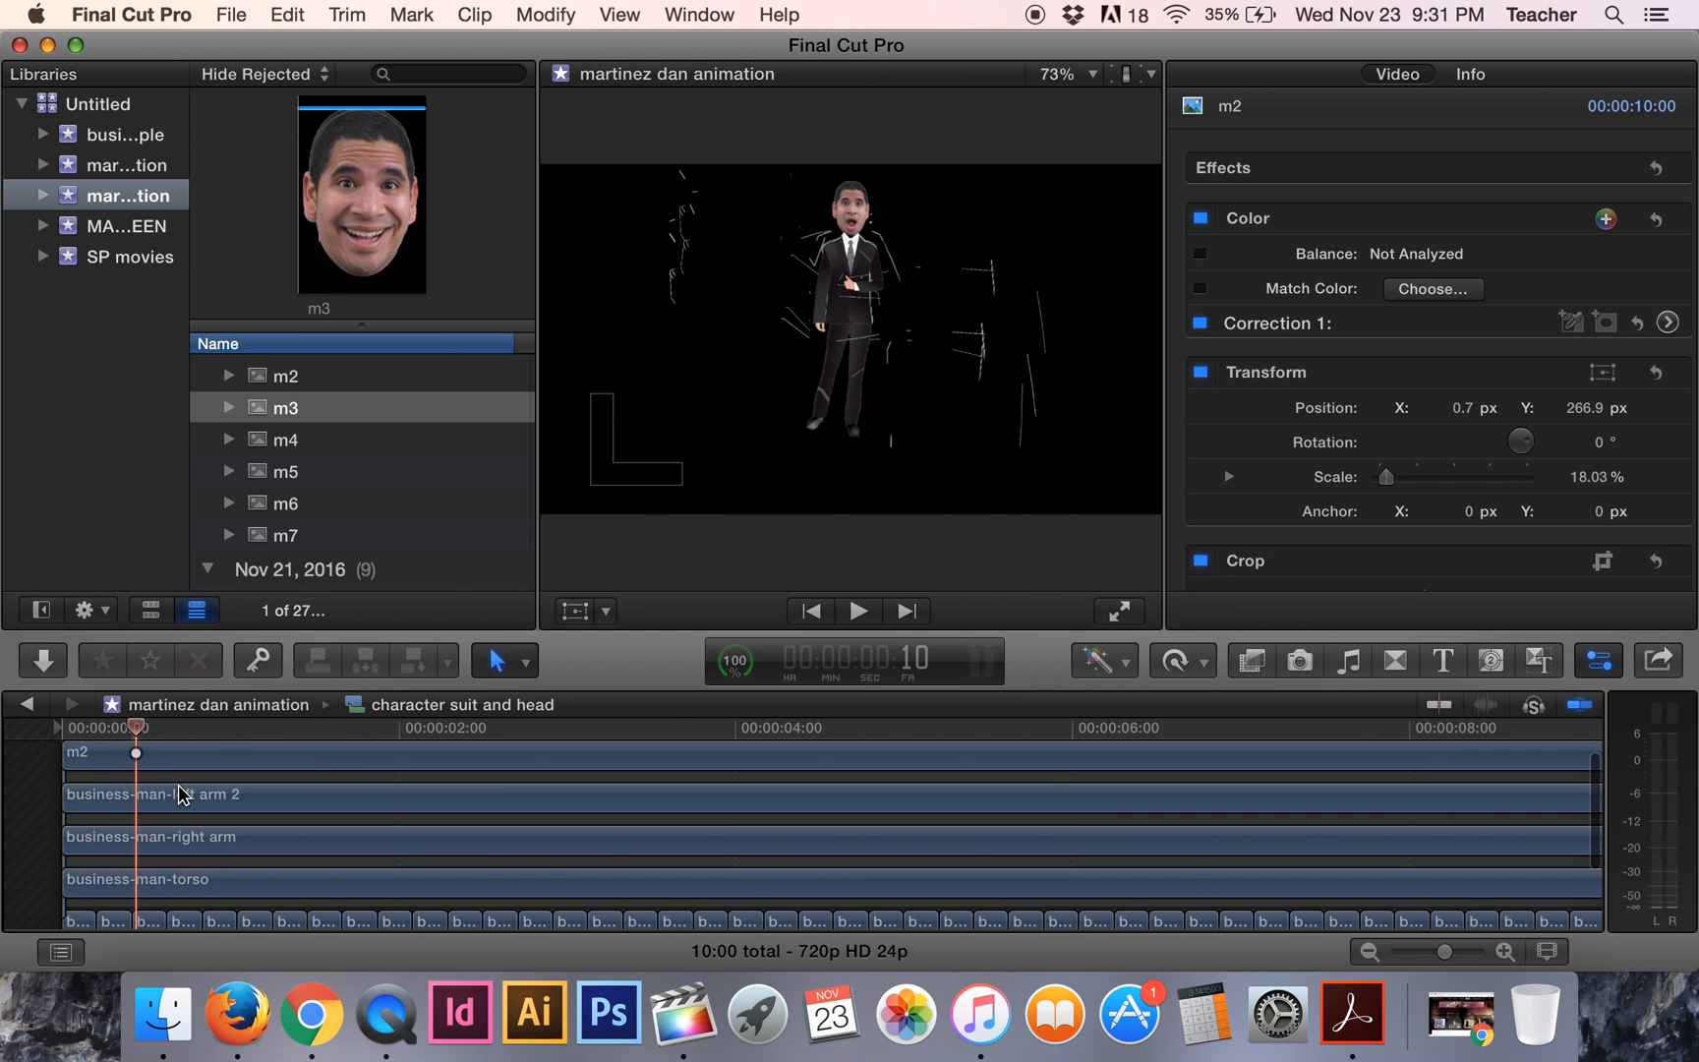
{"action": "scroll", "coordinate": [182, 786], "scroll_direction": "up", "scroll_amount": 4}
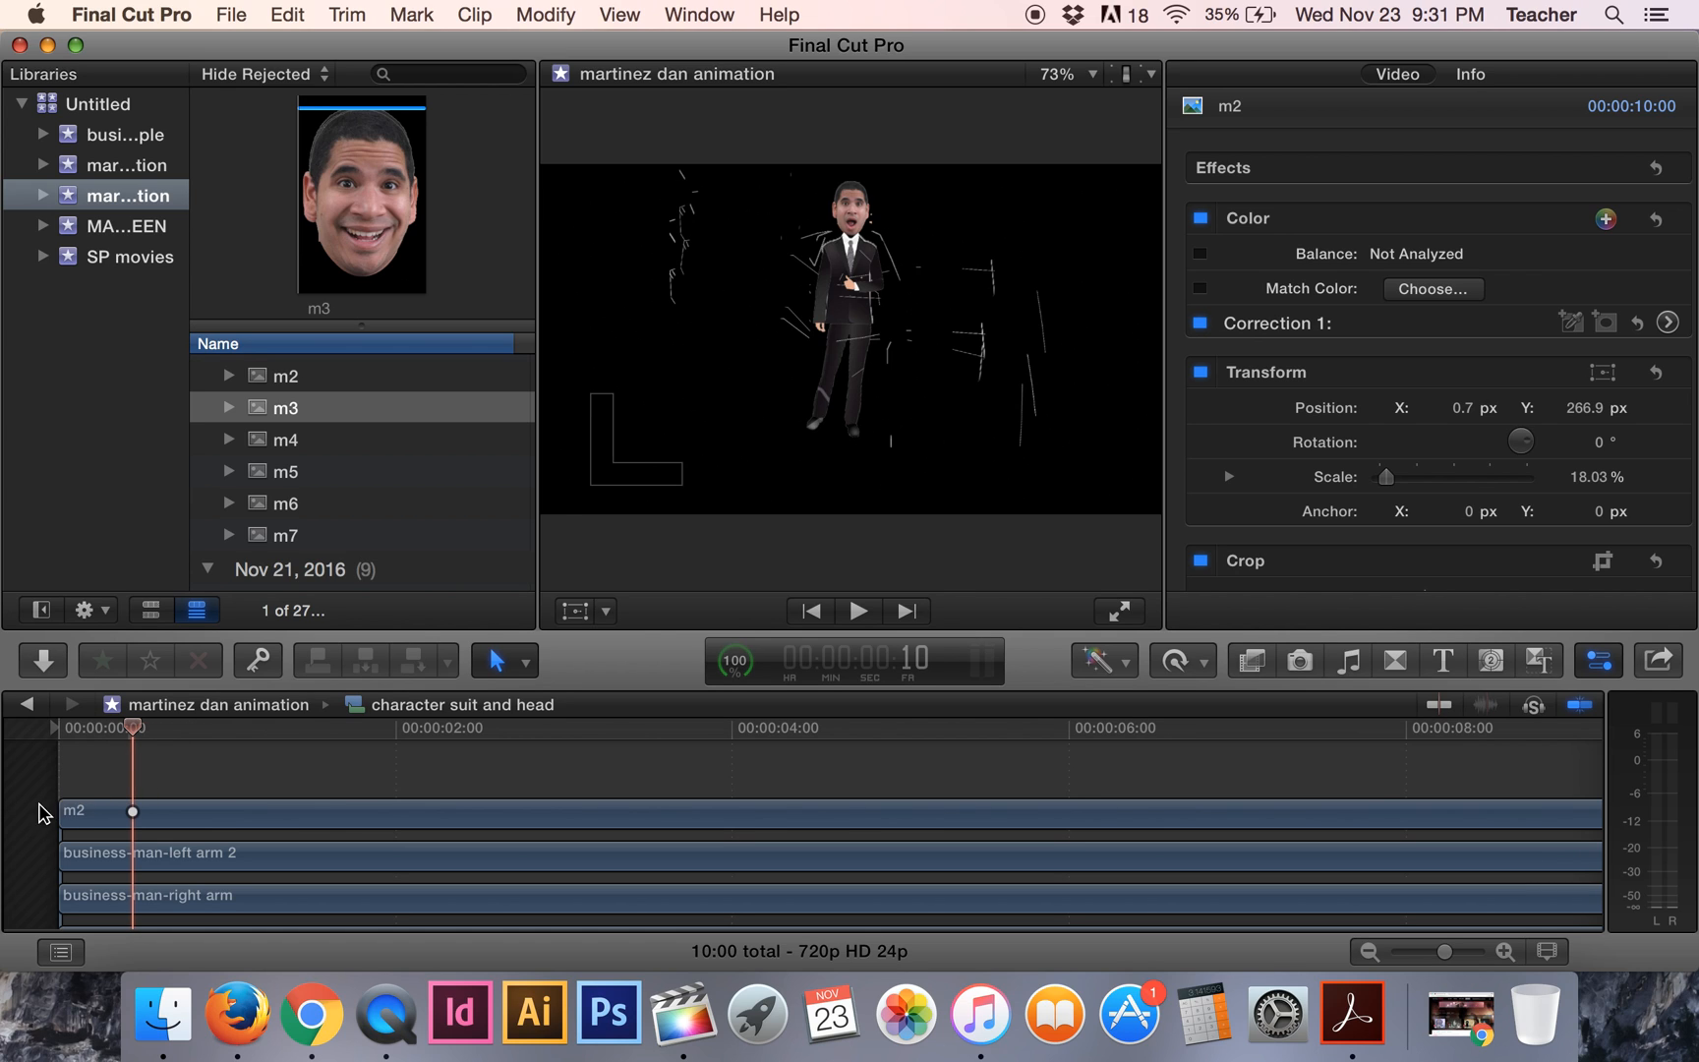
Review the m2 head over the first 20 frames and return the playhead to the start.
{"action": "left_click_drag", "start_coordinate": [134, 729], "coordinate": [86, 718]}
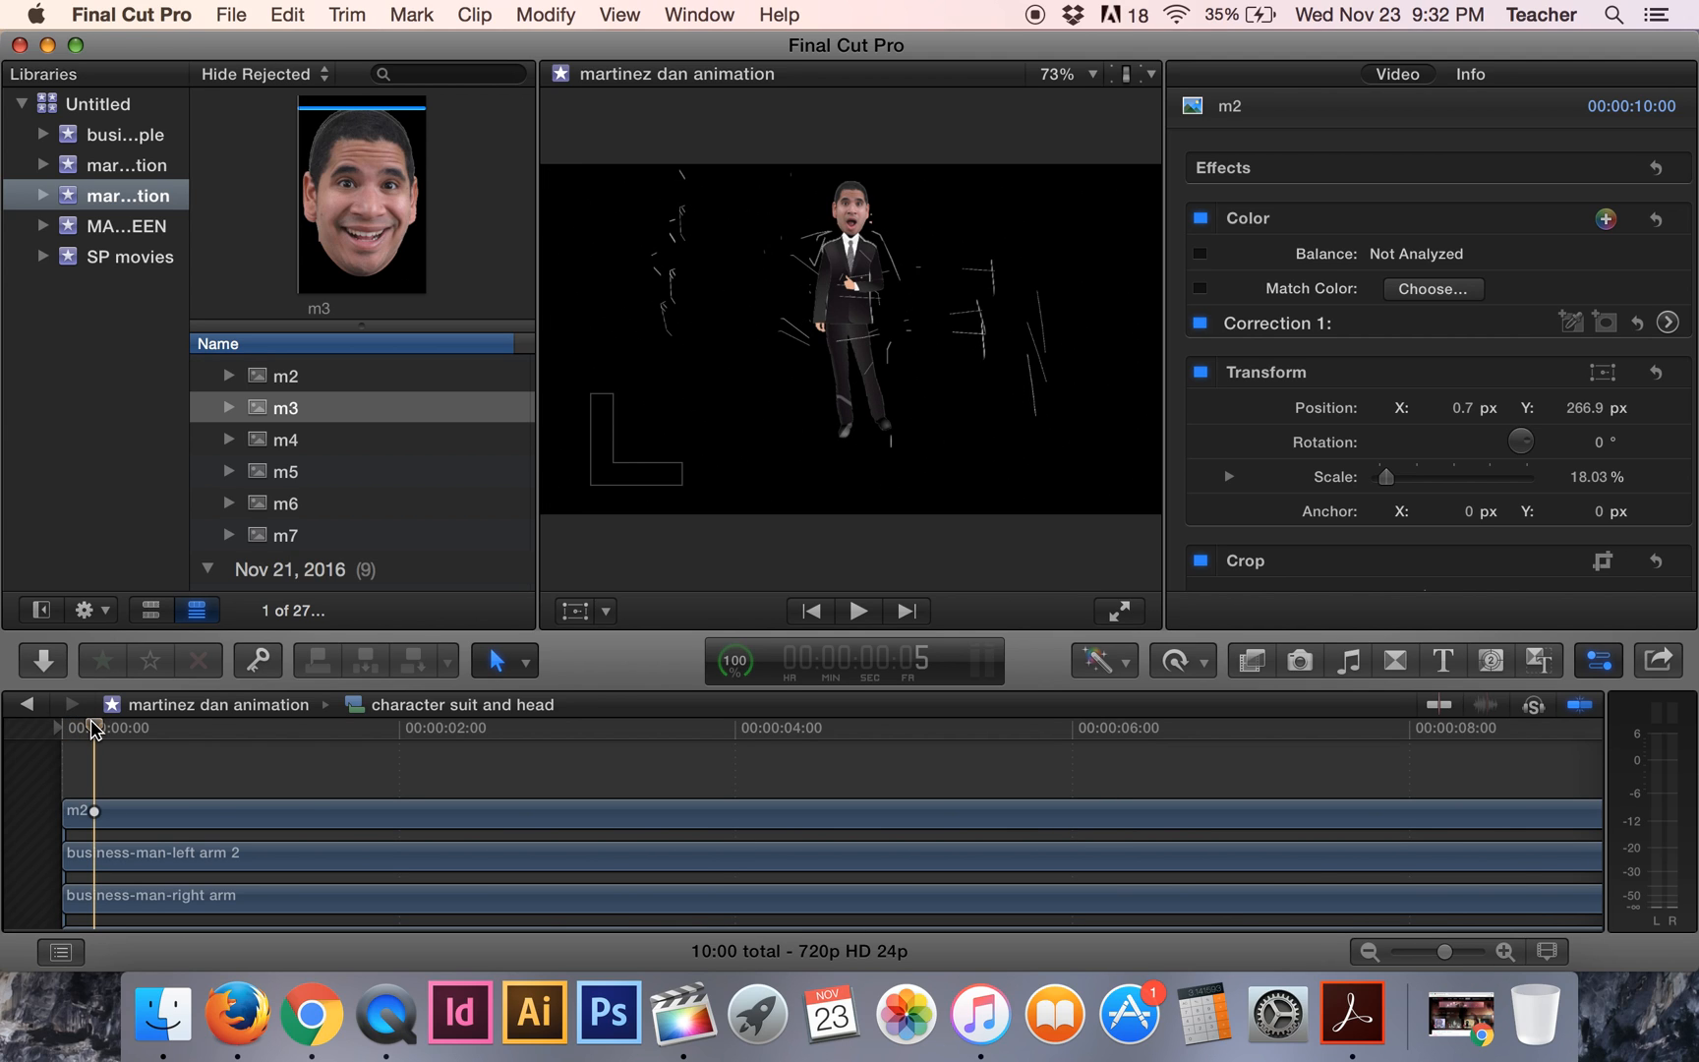
{"action": "left_click_drag", "start_coordinate": [95, 729], "coordinate": [123, 729]}
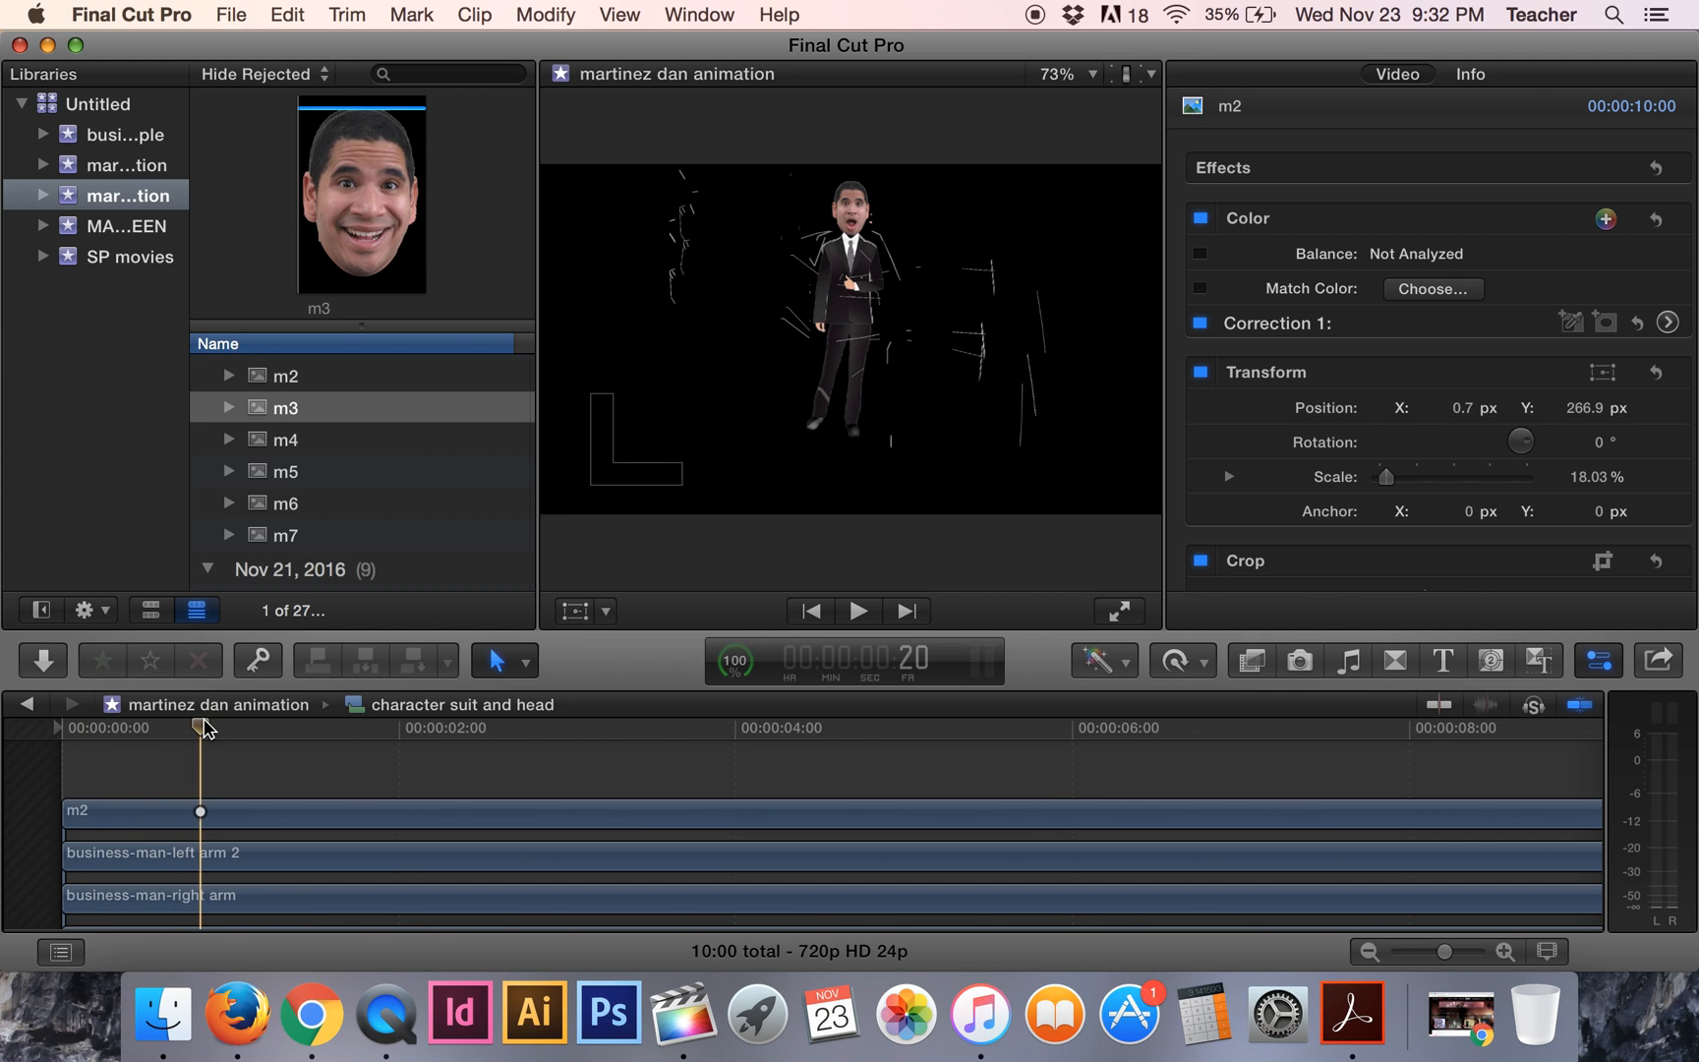
{"action": "left_click", "coordinate": [56, 727]}
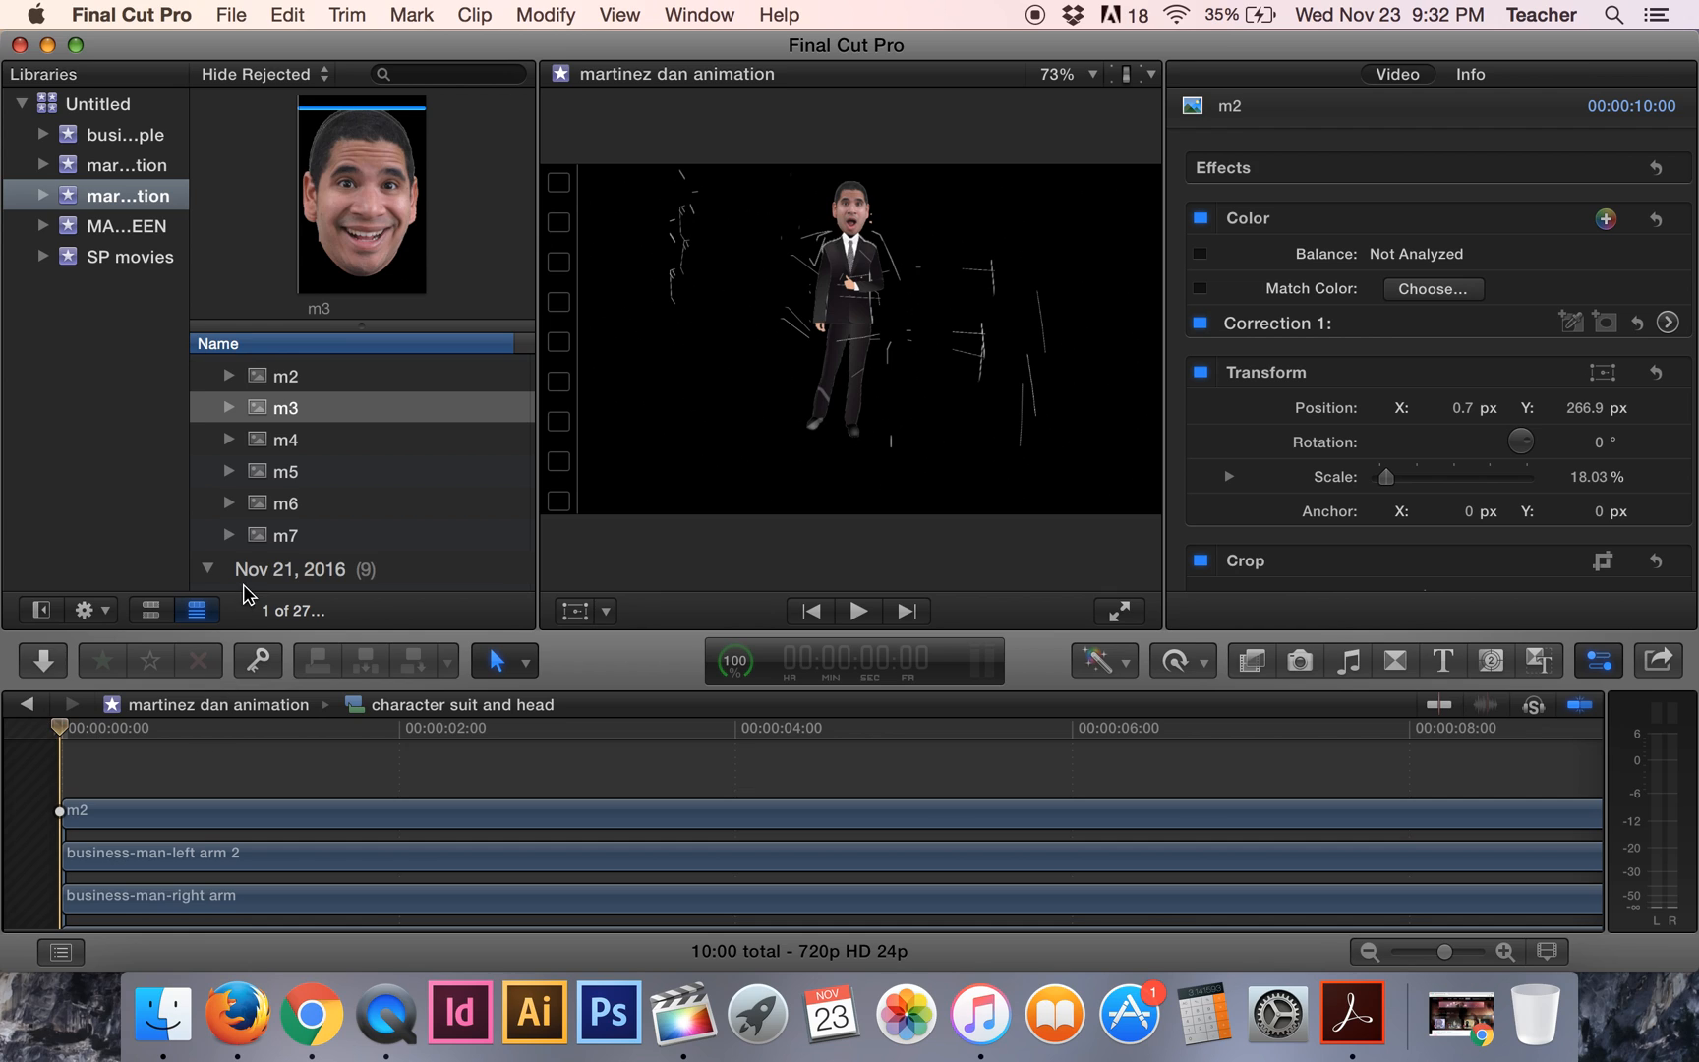
Place the m7 head image on a new layer above m2, starting at frame 10.
{"action": "left_click", "coordinate": [133, 821]}
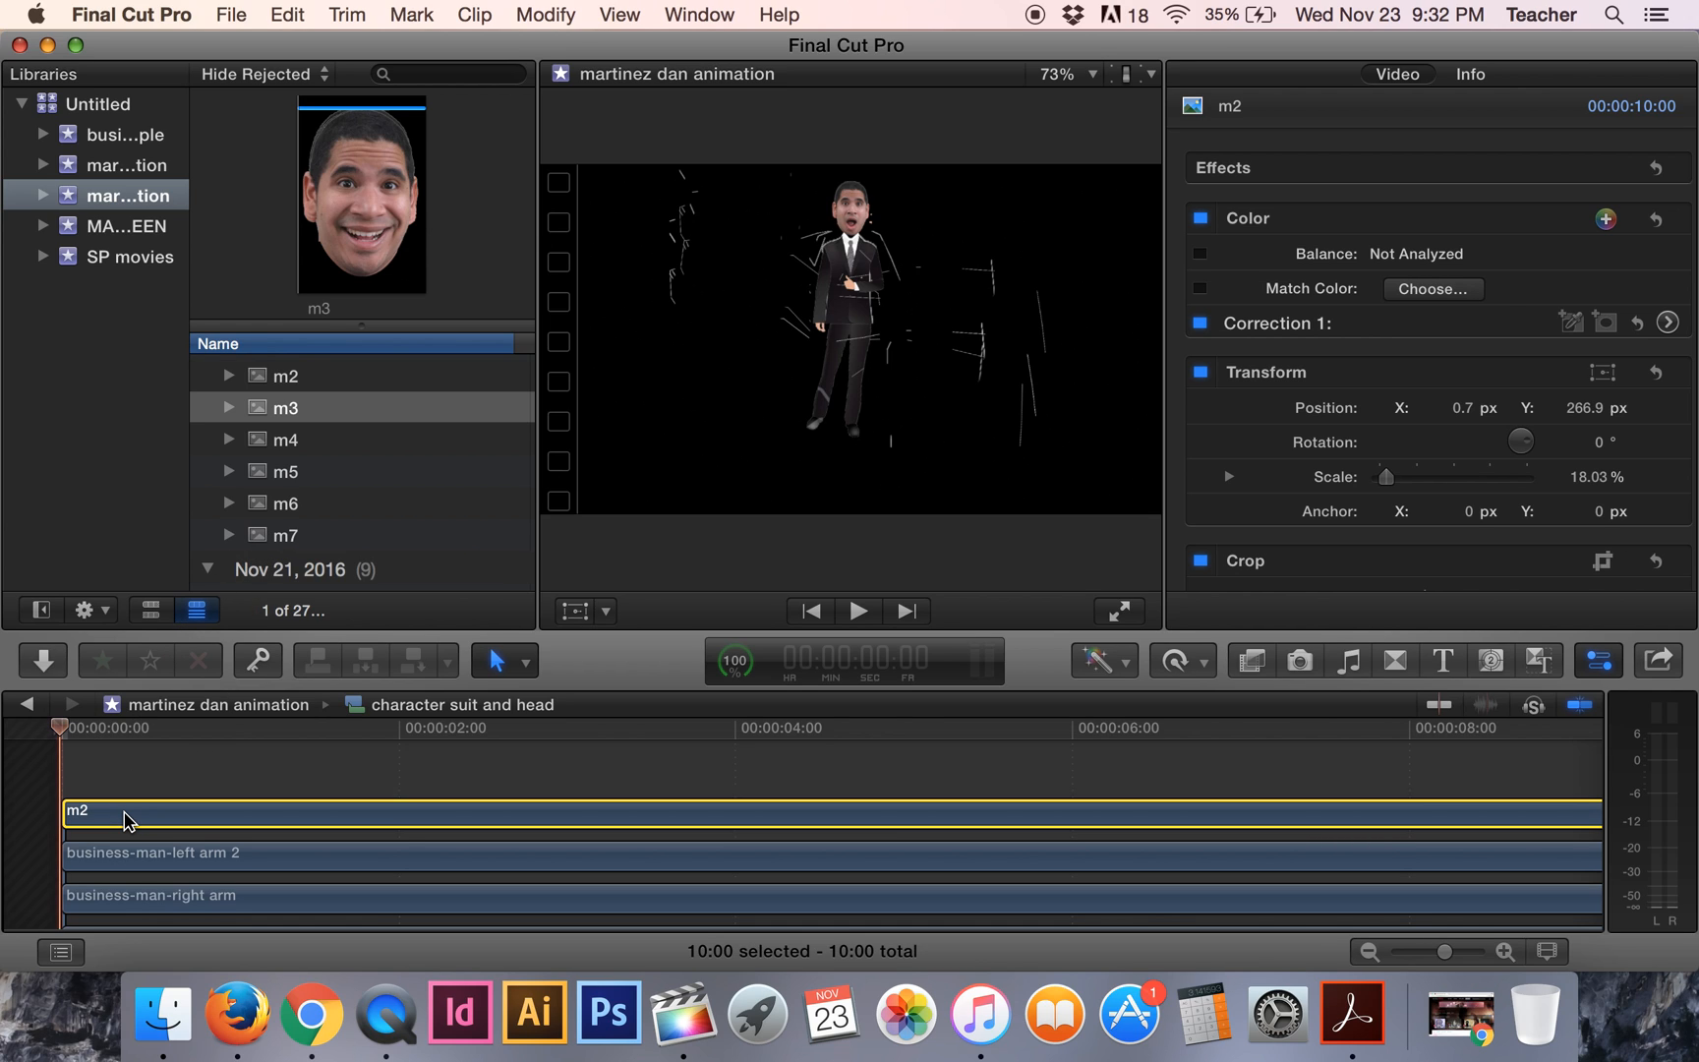
{"action": "left_click", "coordinate": [258, 536]}
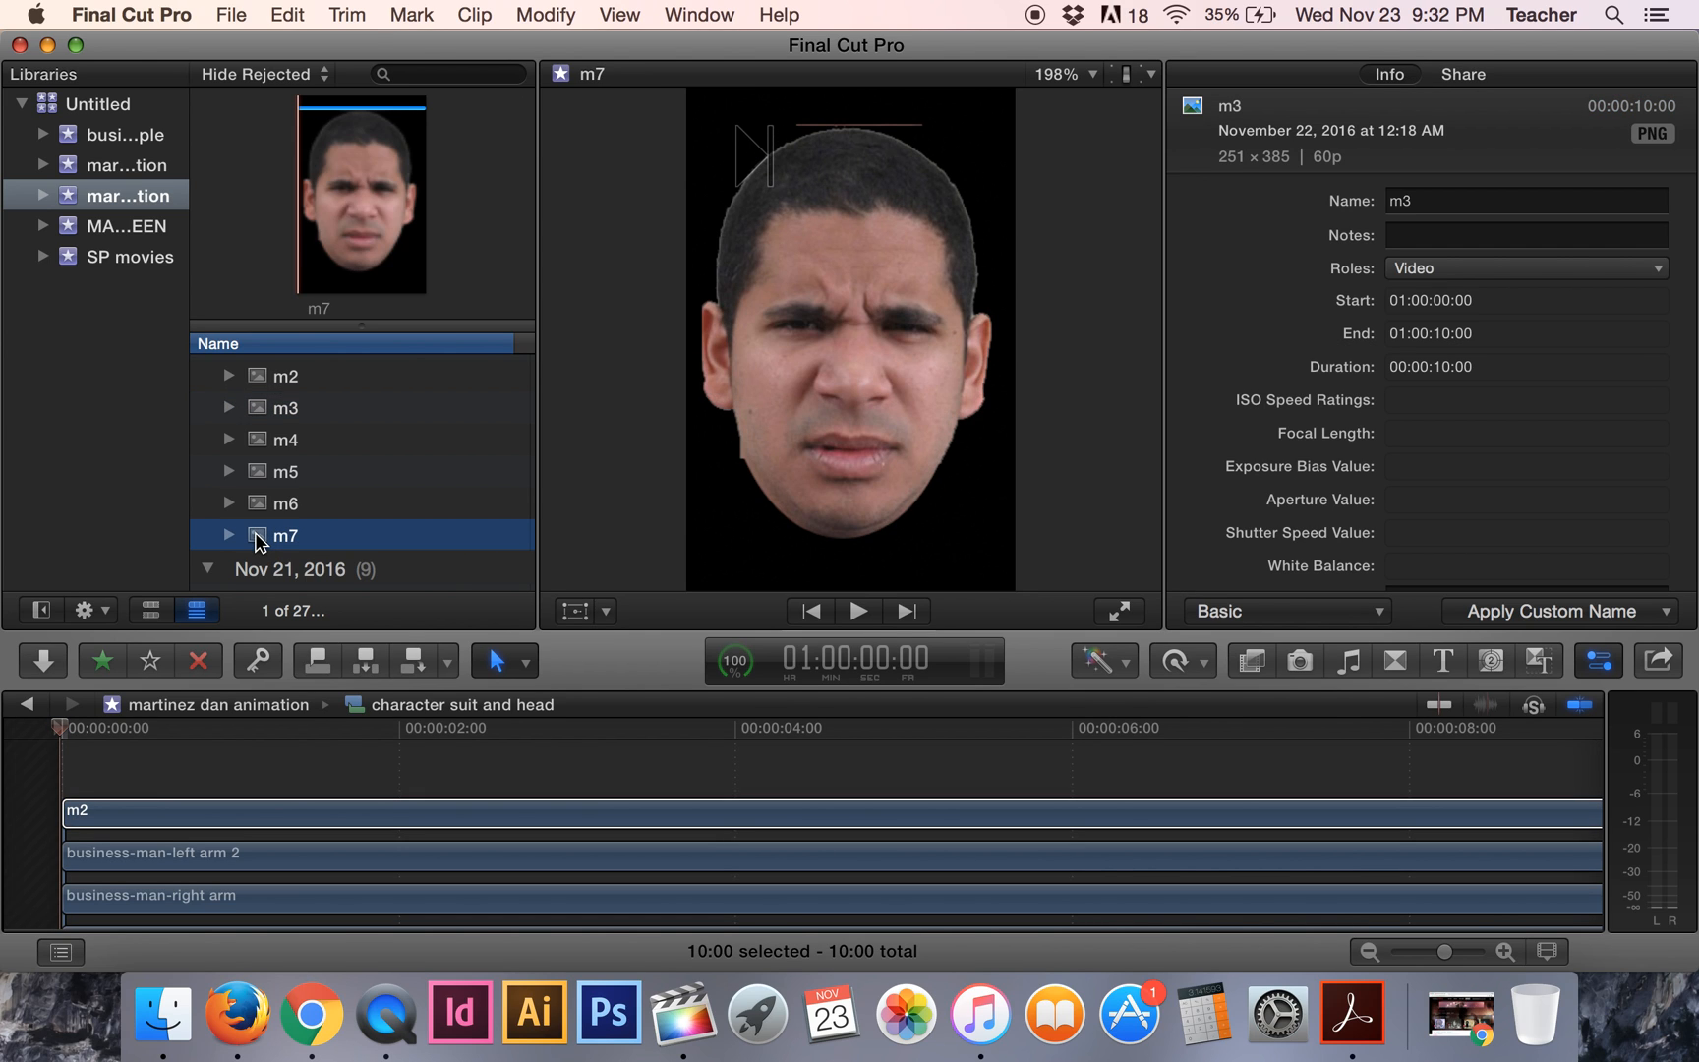
{"action": "left_click_drag", "start_coordinate": [258, 537], "coordinate": [138, 770]}
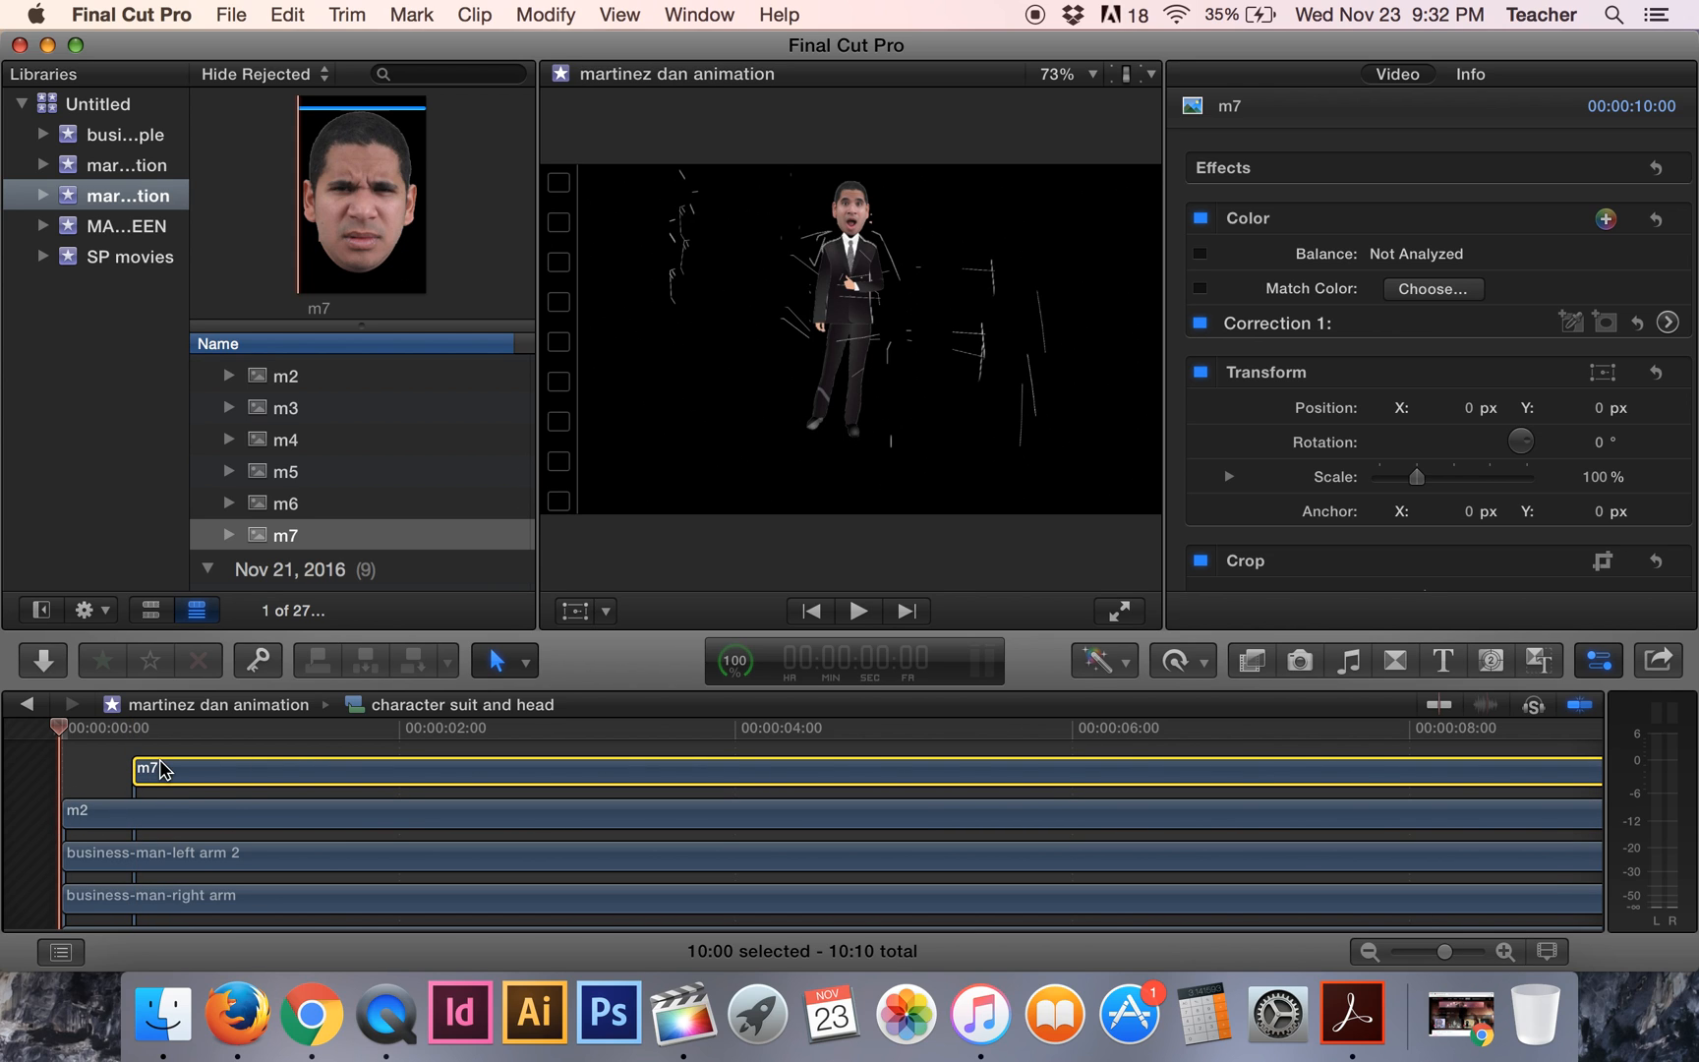
{"action": "scroll", "coordinate": [170, 759], "scroll_direction": "up", "scroll_amount": 2}
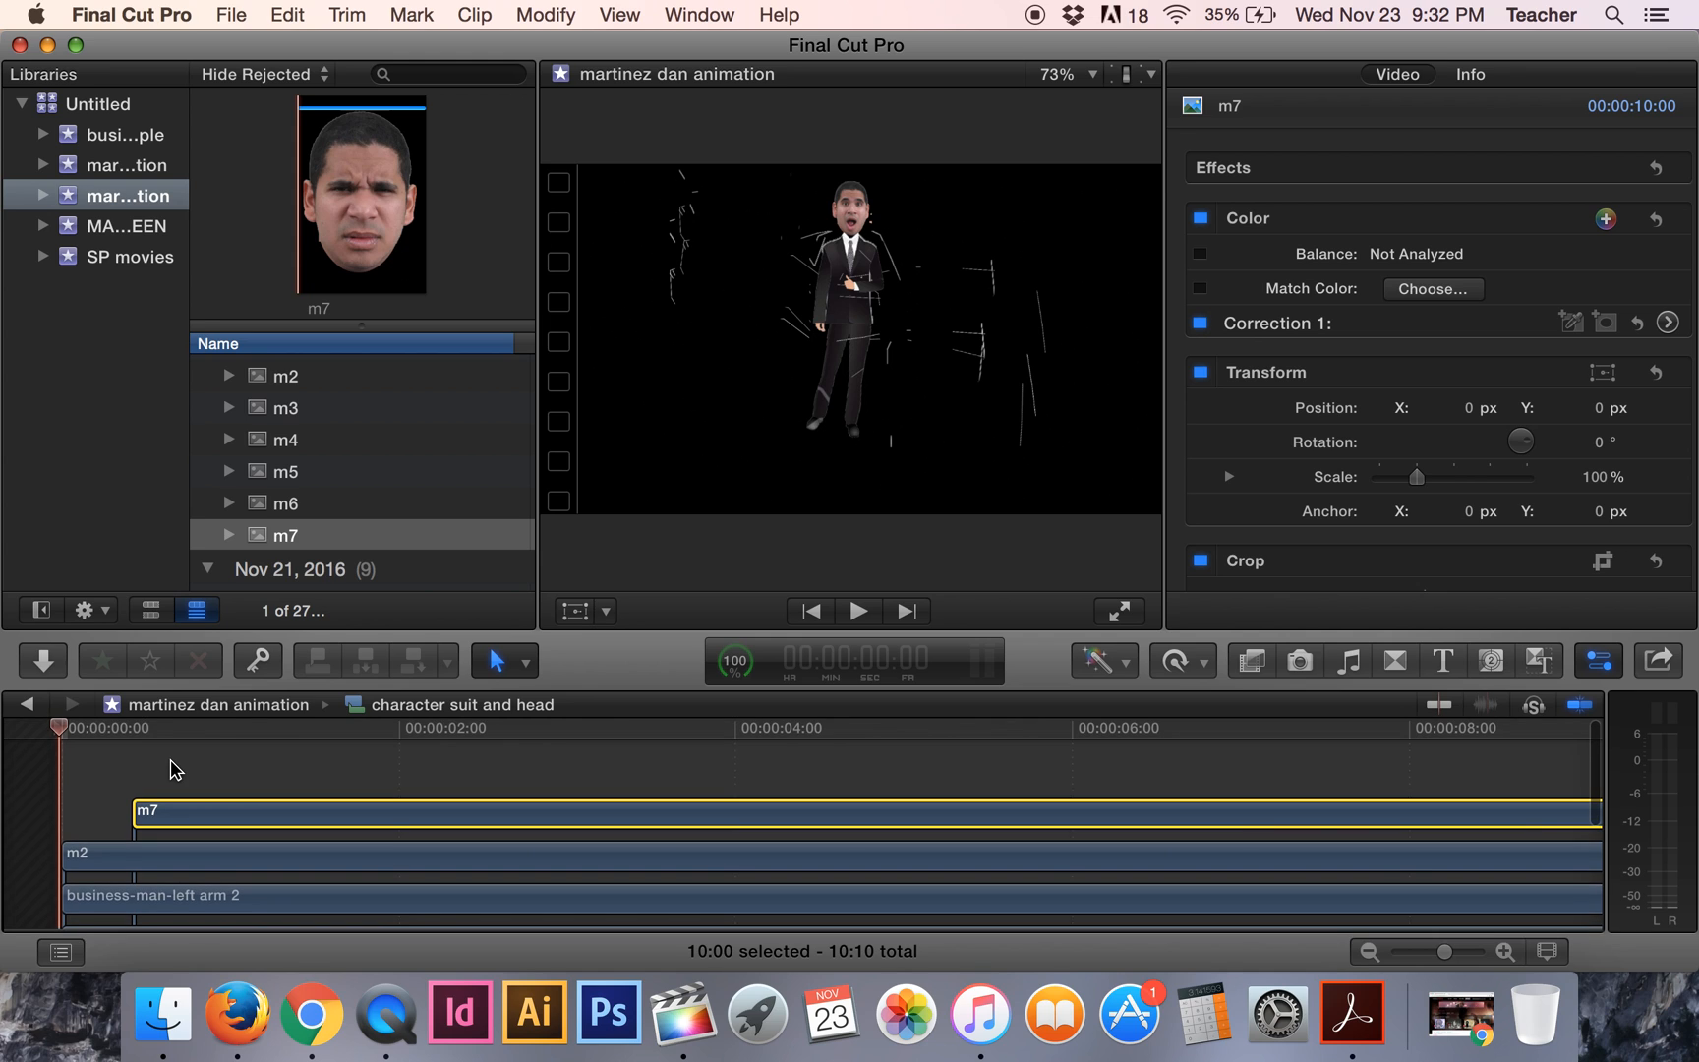
Place the m6 head image on a new layer above m7, starting at frame 20.
{"action": "left_click", "coordinate": [261, 534]}
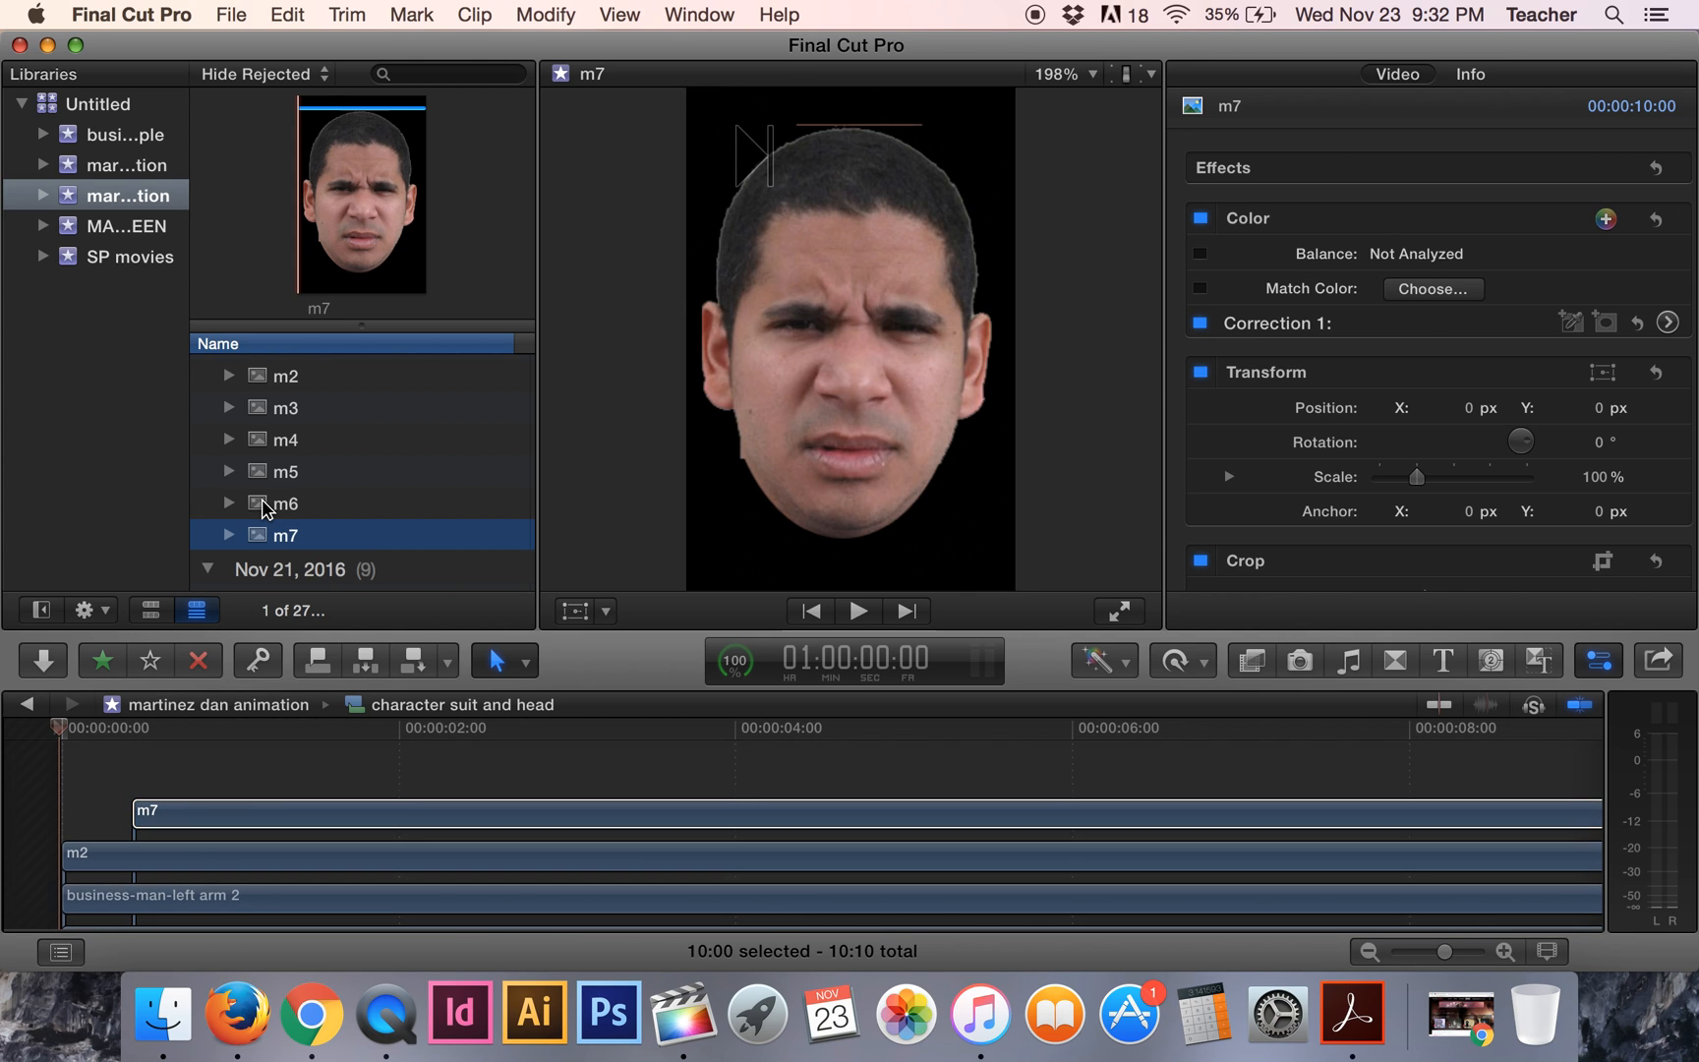
{"action": "left_click", "coordinate": [260, 503]}
{"action": "left_click_drag", "start_coordinate": [257, 507], "coordinate": [252, 778]}
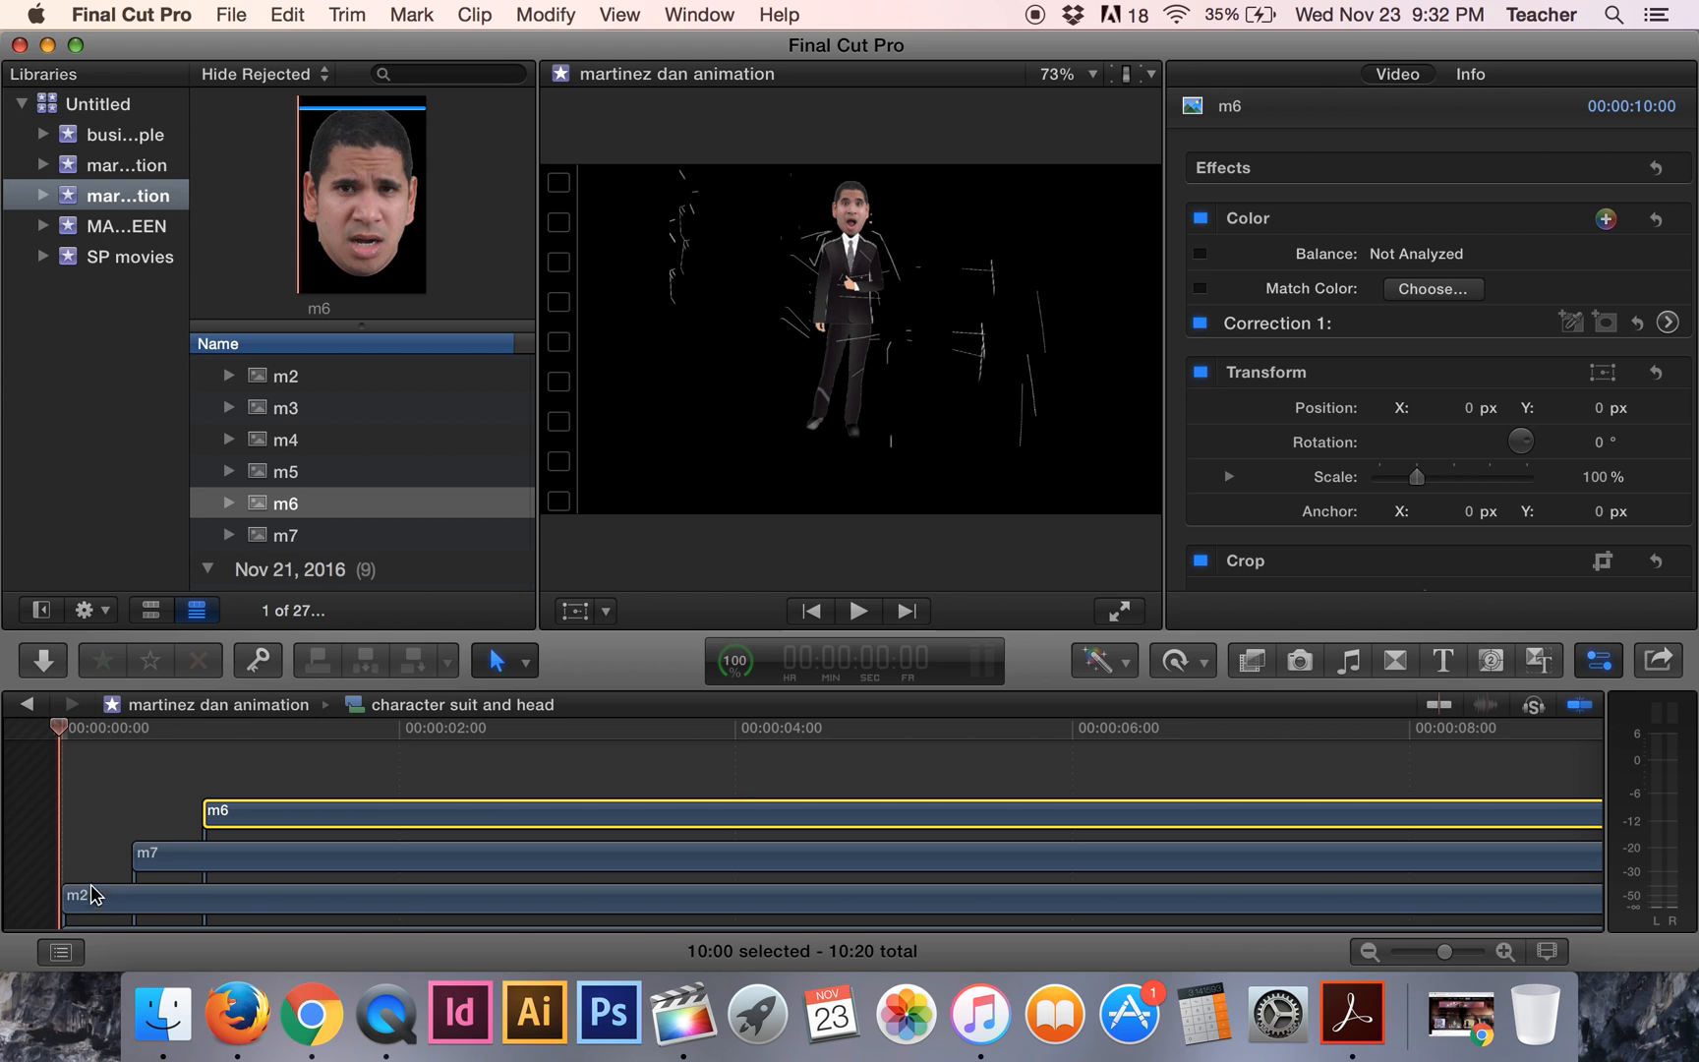
Place the m5 head image on a new layer above m6, starting at 1:06.
{"action": "left_click", "coordinate": [262, 488]}
{"action": "left_click", "coordinate": [261, 472]}
{"action": "left_click_drag", "start_coordinate": [263, 476], "coordinate": [280, 782]}
{"action": "left_click", "coordinate": [295, 766]}
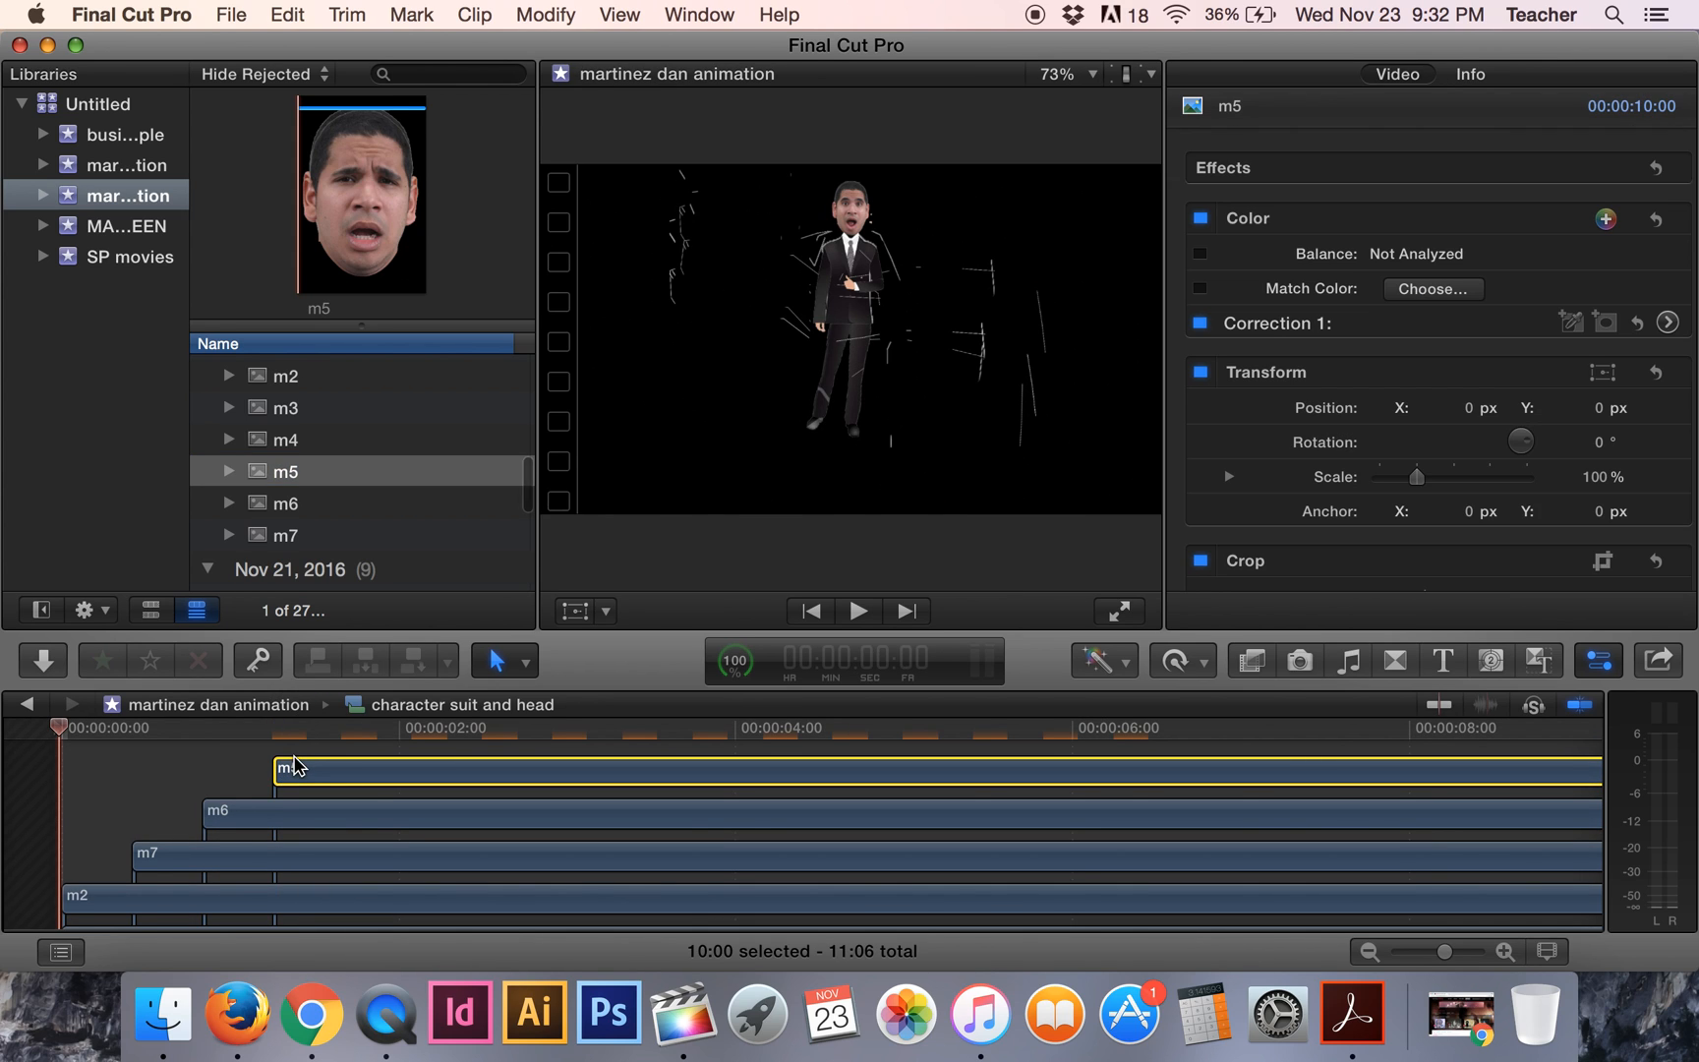
{"action": "scroll", "coordinate": [295, 767], "scroll_direction": "up", "scroll_amount": 2}
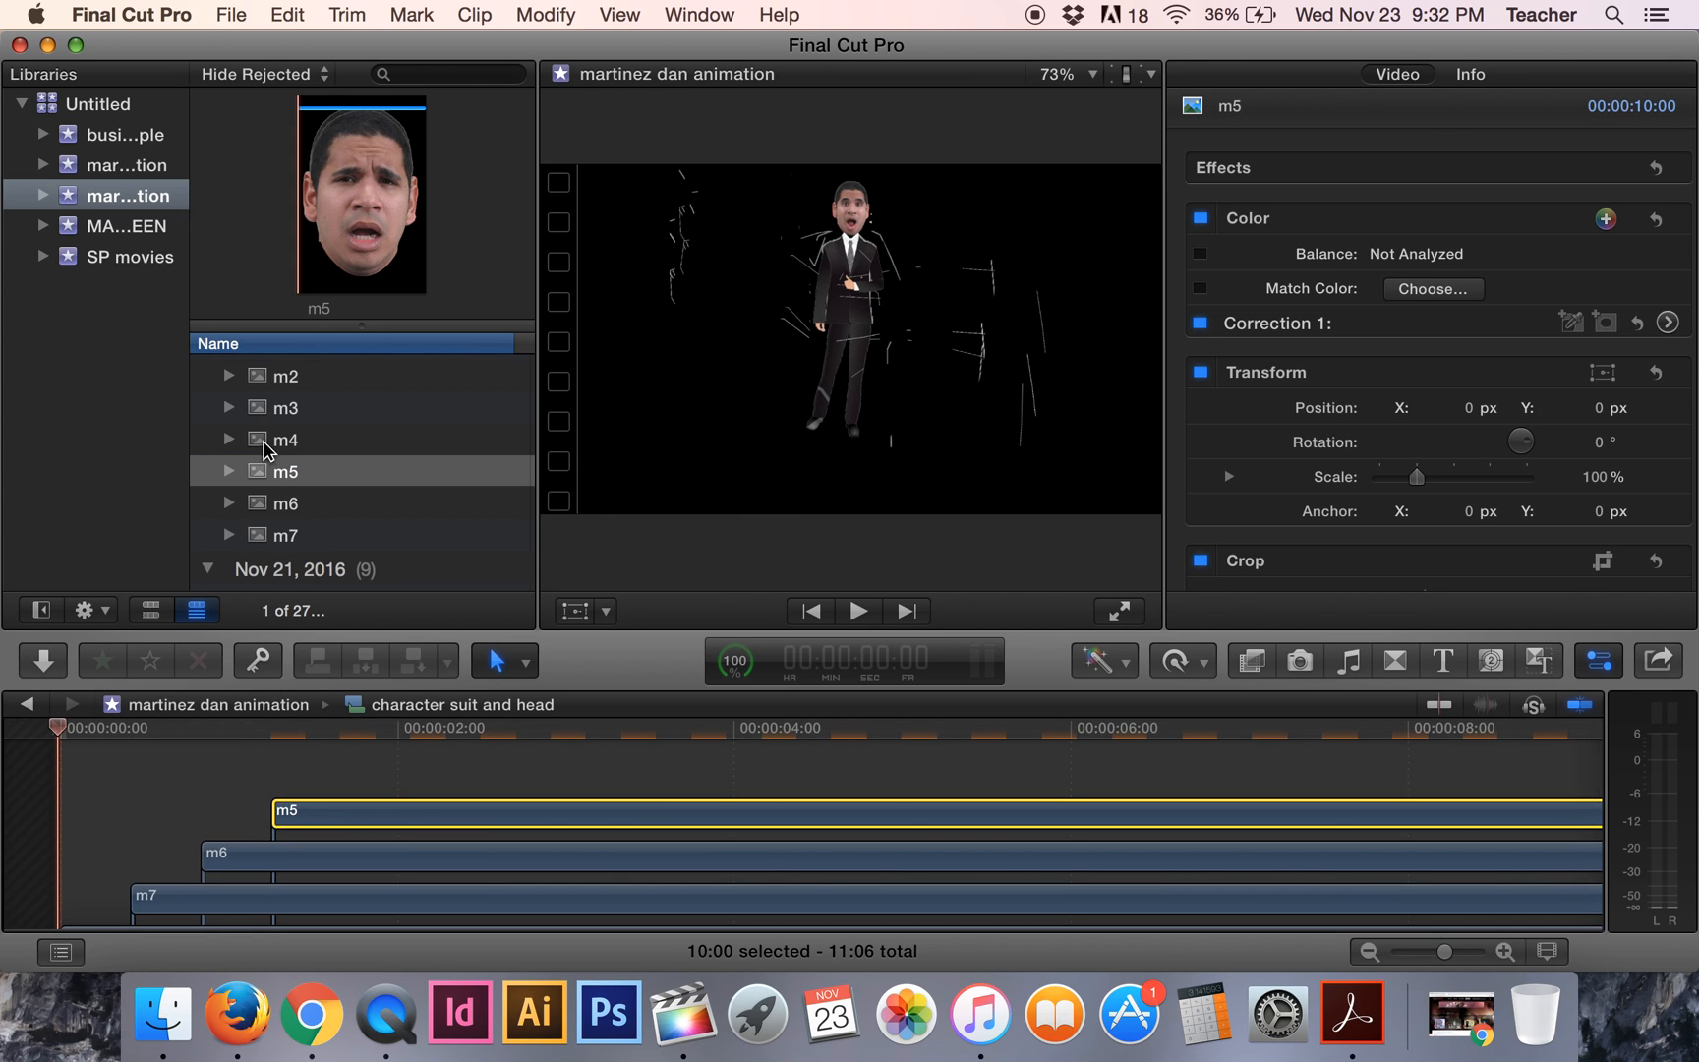
Place the m4 head image on a new layer above m5, starting at 1:16.
{"action": "left_click", "coordinate": [264, 451]}
{"action": "left_click_drag", "start_coordinate": [264, 448], "coordinate": [343, 783]}
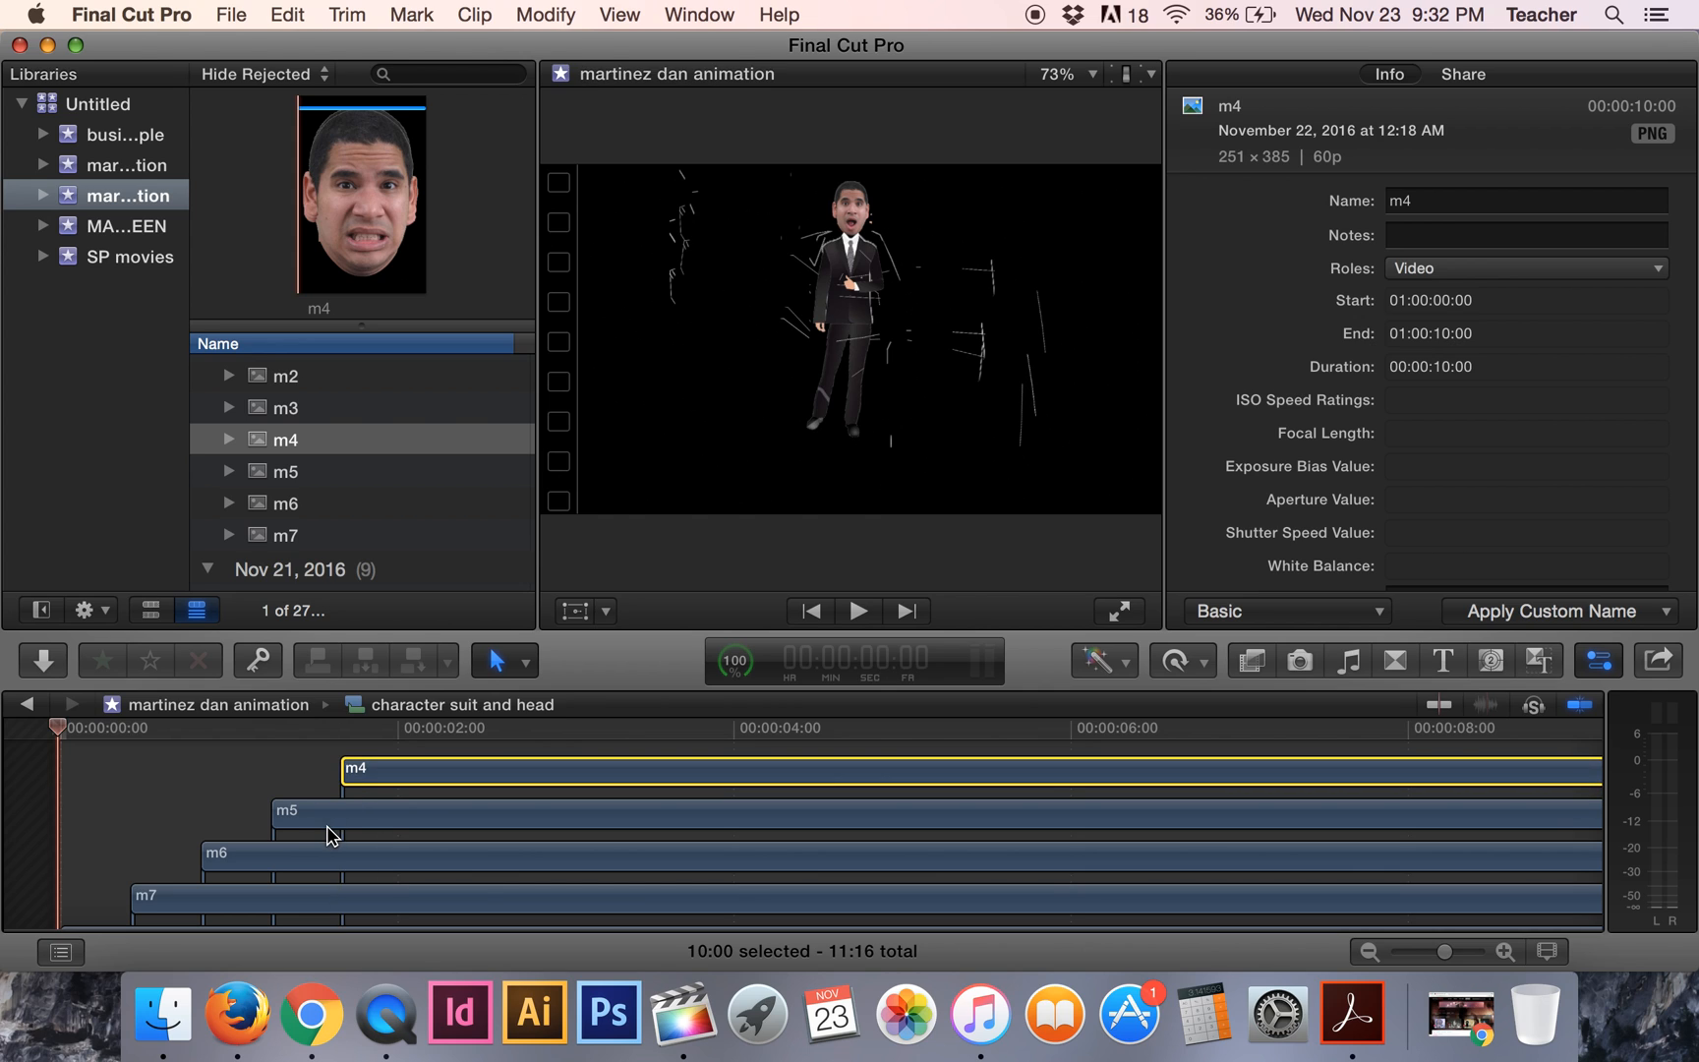
{"action": "scroll", "coordinate": [330, 834], "scroll_direction": "down", "scroll_amount": 4}
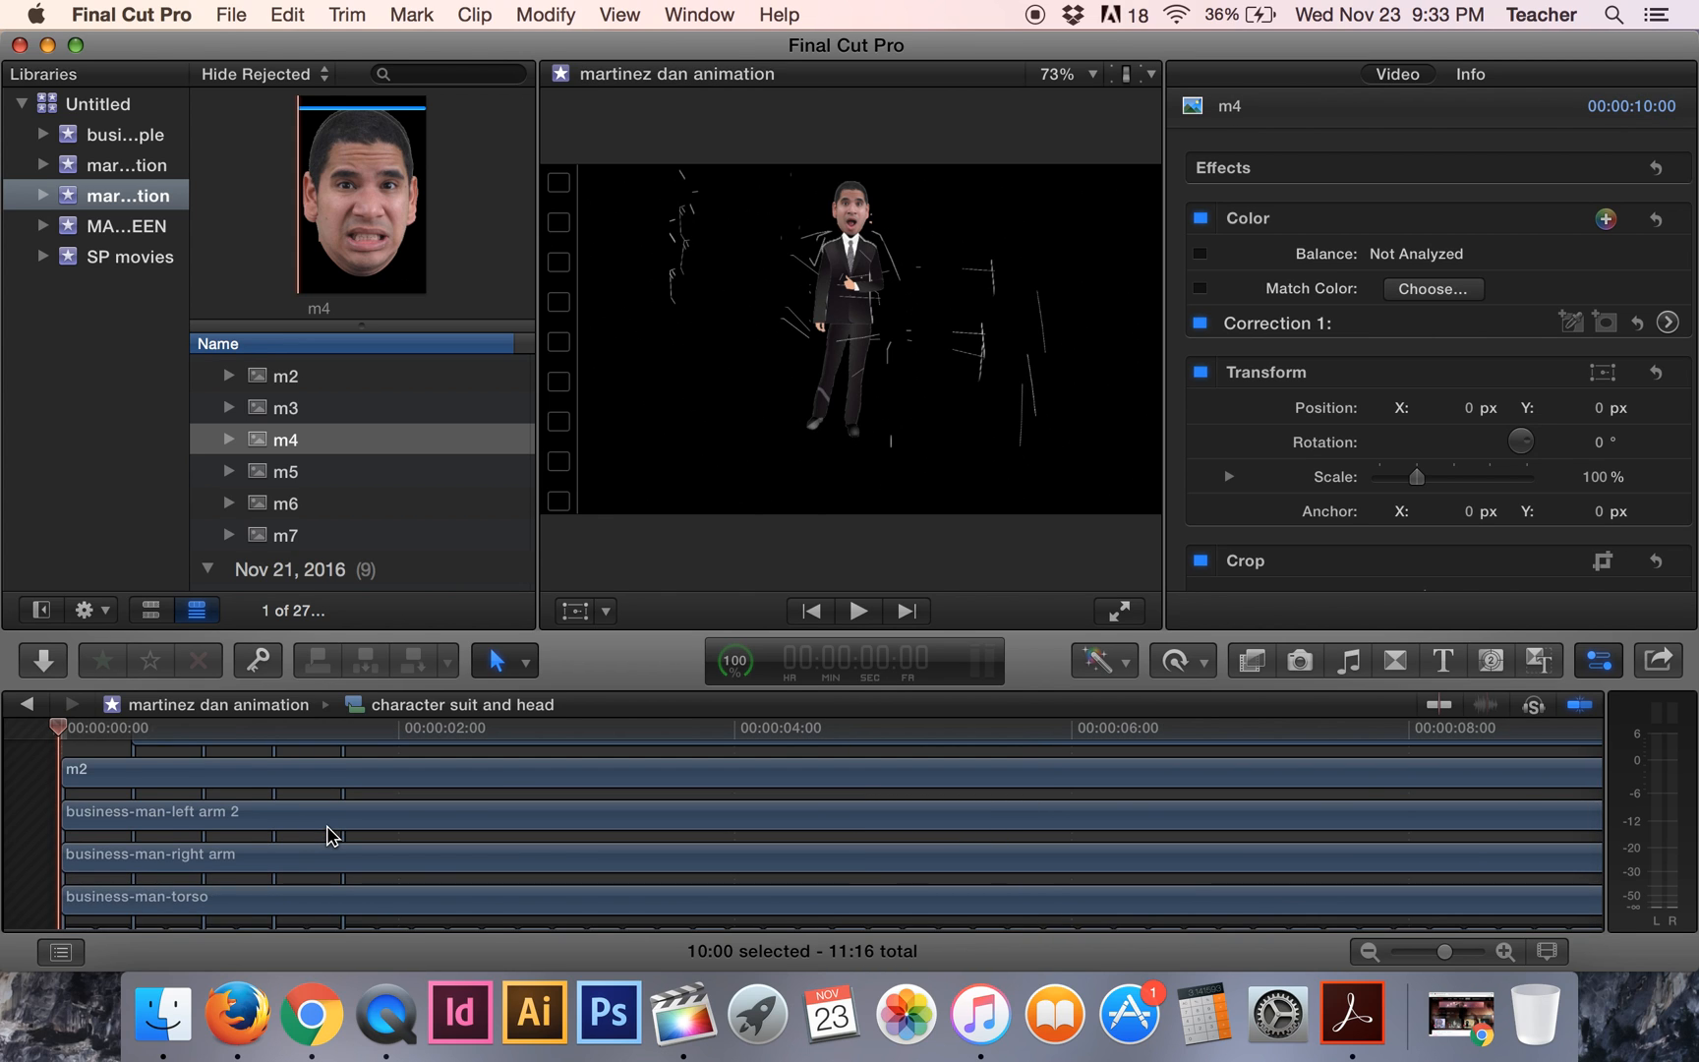
Compare the m2 head with the unscaled m7 head at frame 15, and copy the m2 clip.
{"action": "scroll", "coordinate": [331, 834], "scroll_direction": "up", "scroll_amount": 4}
{"action": "left_click", "coordinate": [117, 880]}
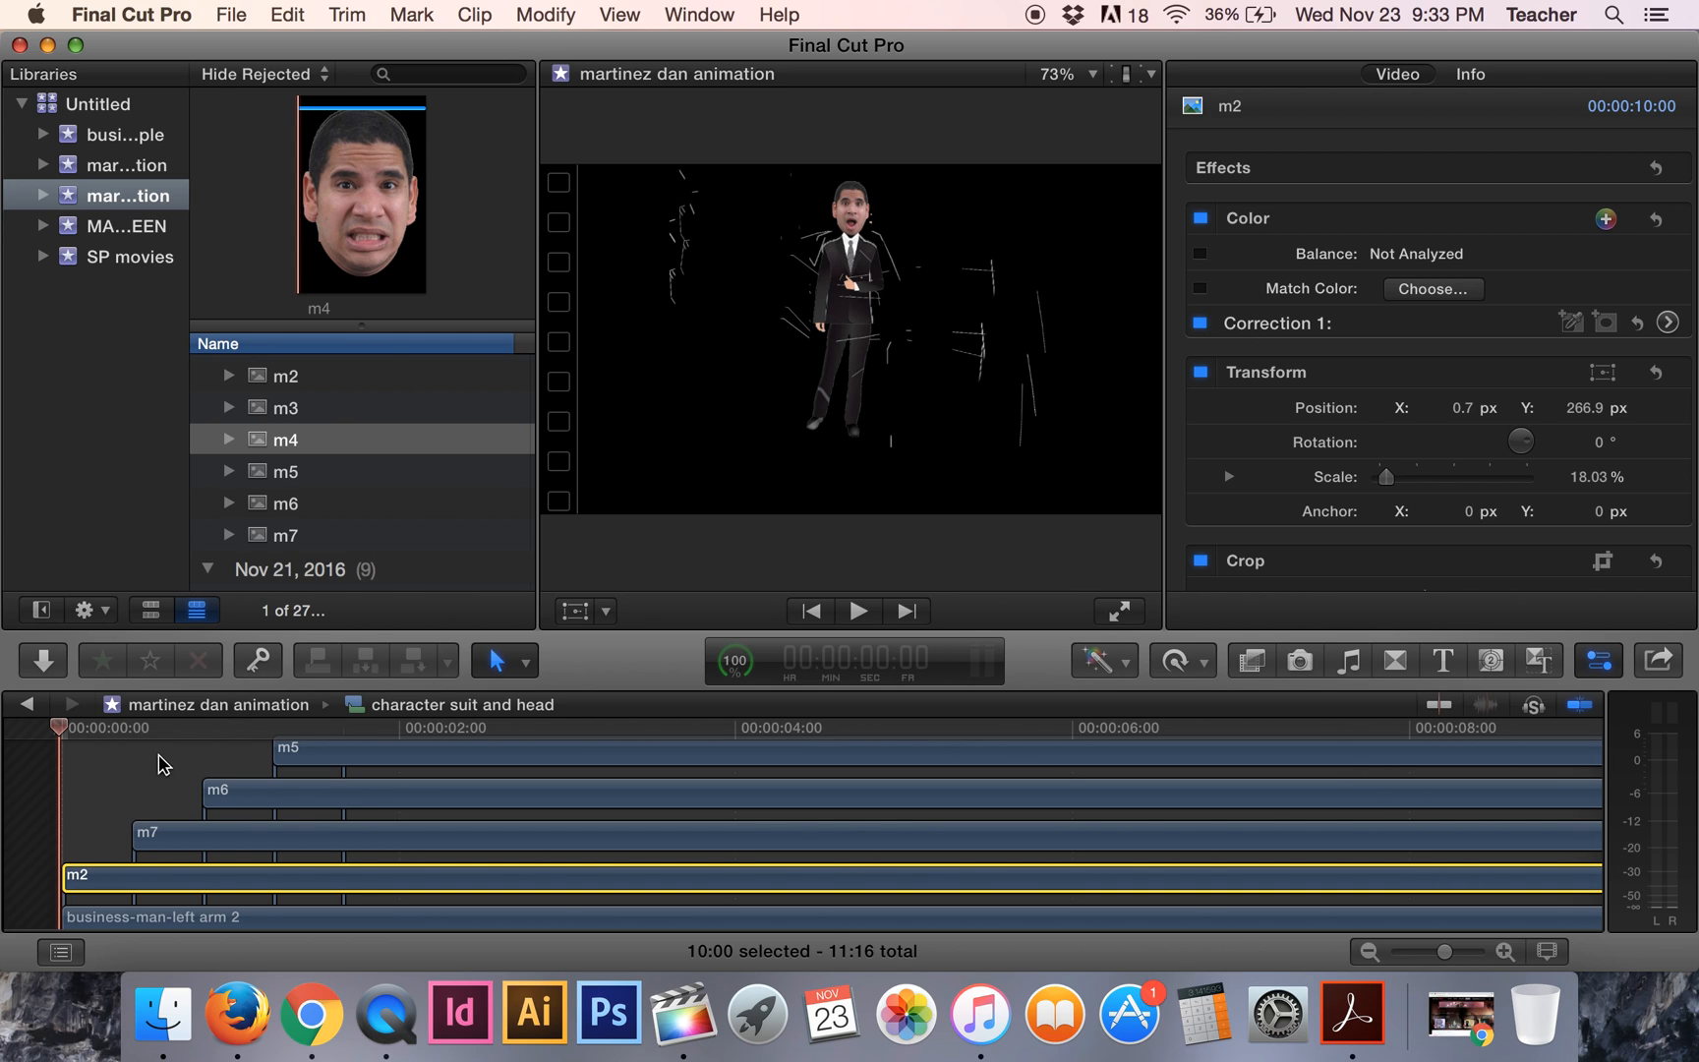
{"action": "left_click", "coordinate": [160, 727]}
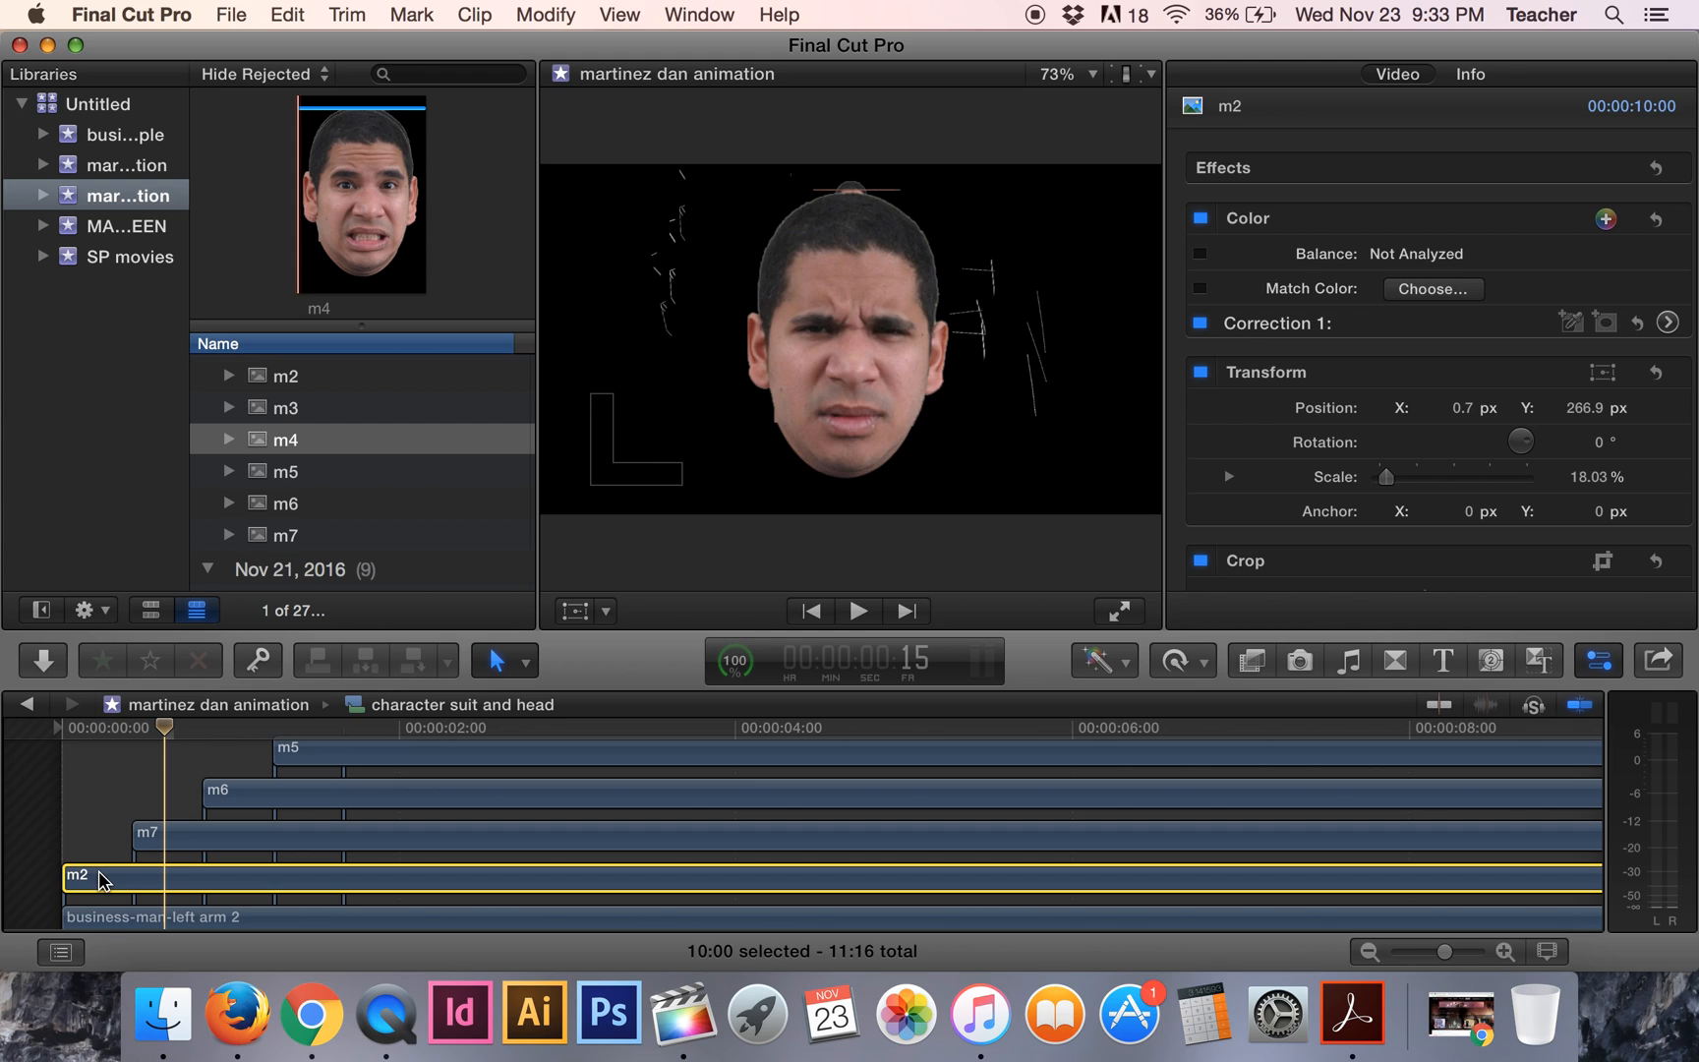
{"action": "left_click", "coordinate": [93, 727]}
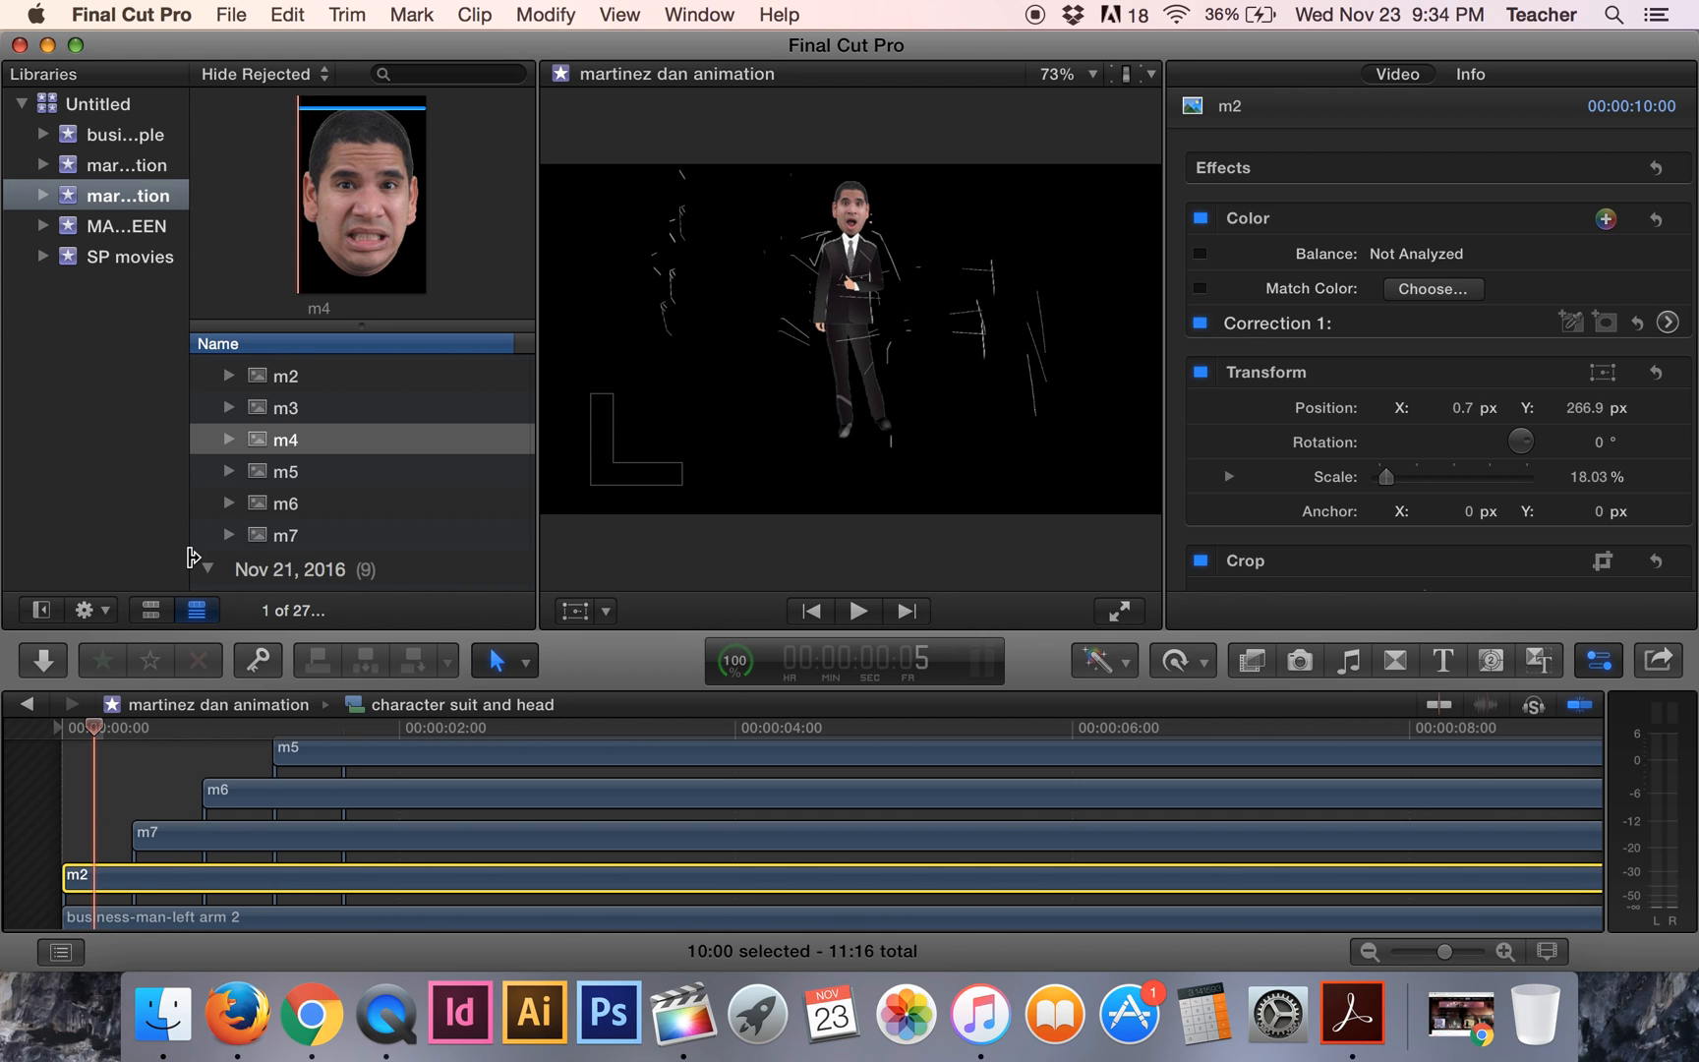
{"action": "left_click", "coordinate": [295, 15]}
{"action": "left_click", "coordinate": [307, 140]}
Paste only m2's Transform attributes (position, rotation, scale and anchor) onto the m7, m6, m5 and m4 clips, maintaining keyframe timing.
{"action": "left_click", "coordinate": [174, 837]}
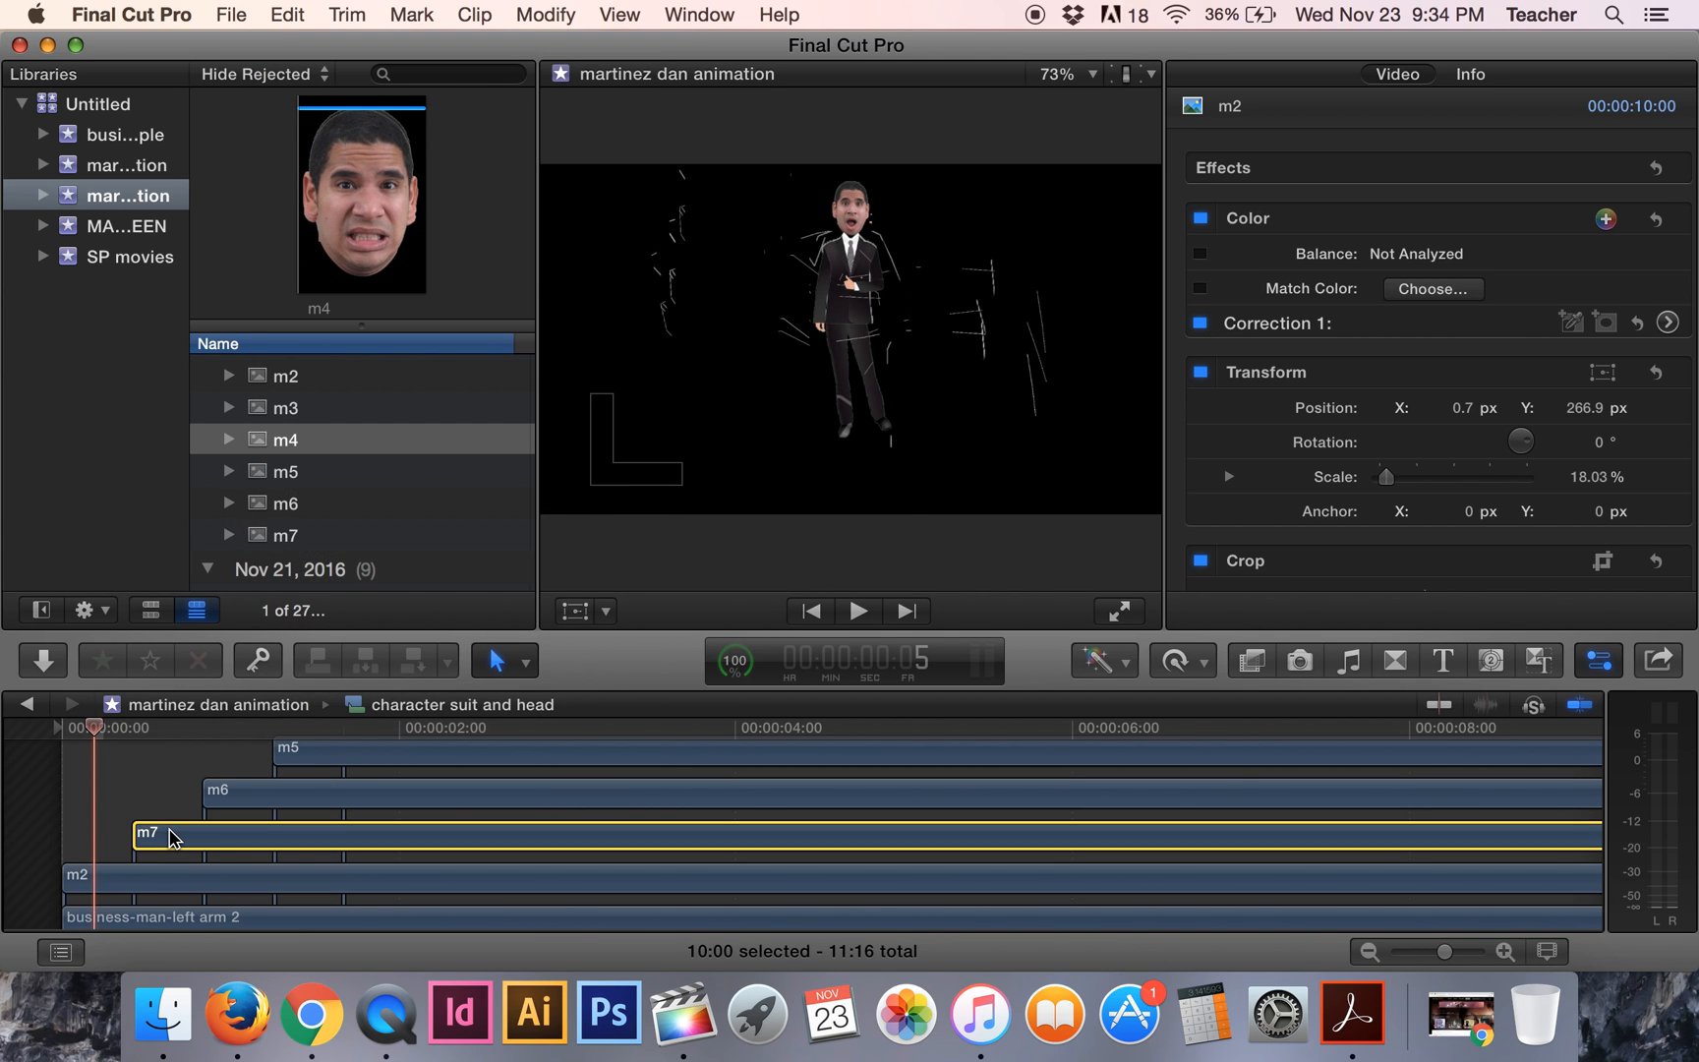
{"action": "left_click", "coordinate": [266, 786], "text": "super"}
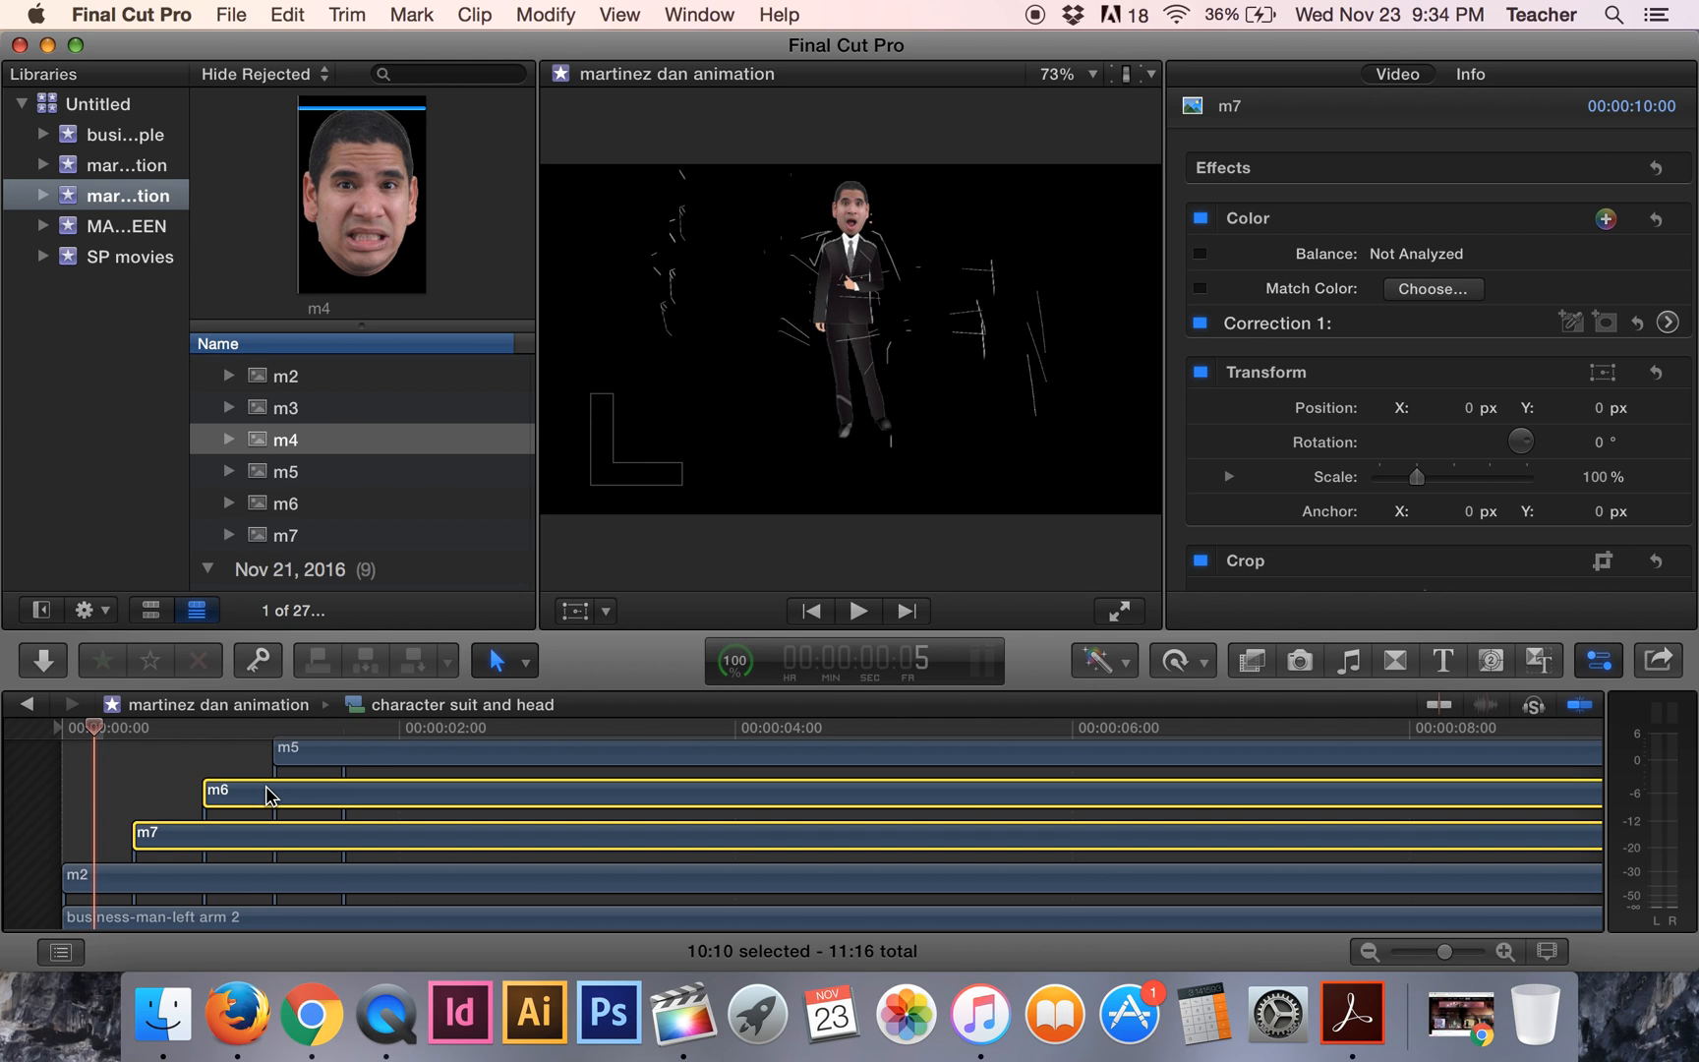
{"action": "left_click", "coordinate": [317, 751], "text": "super"}
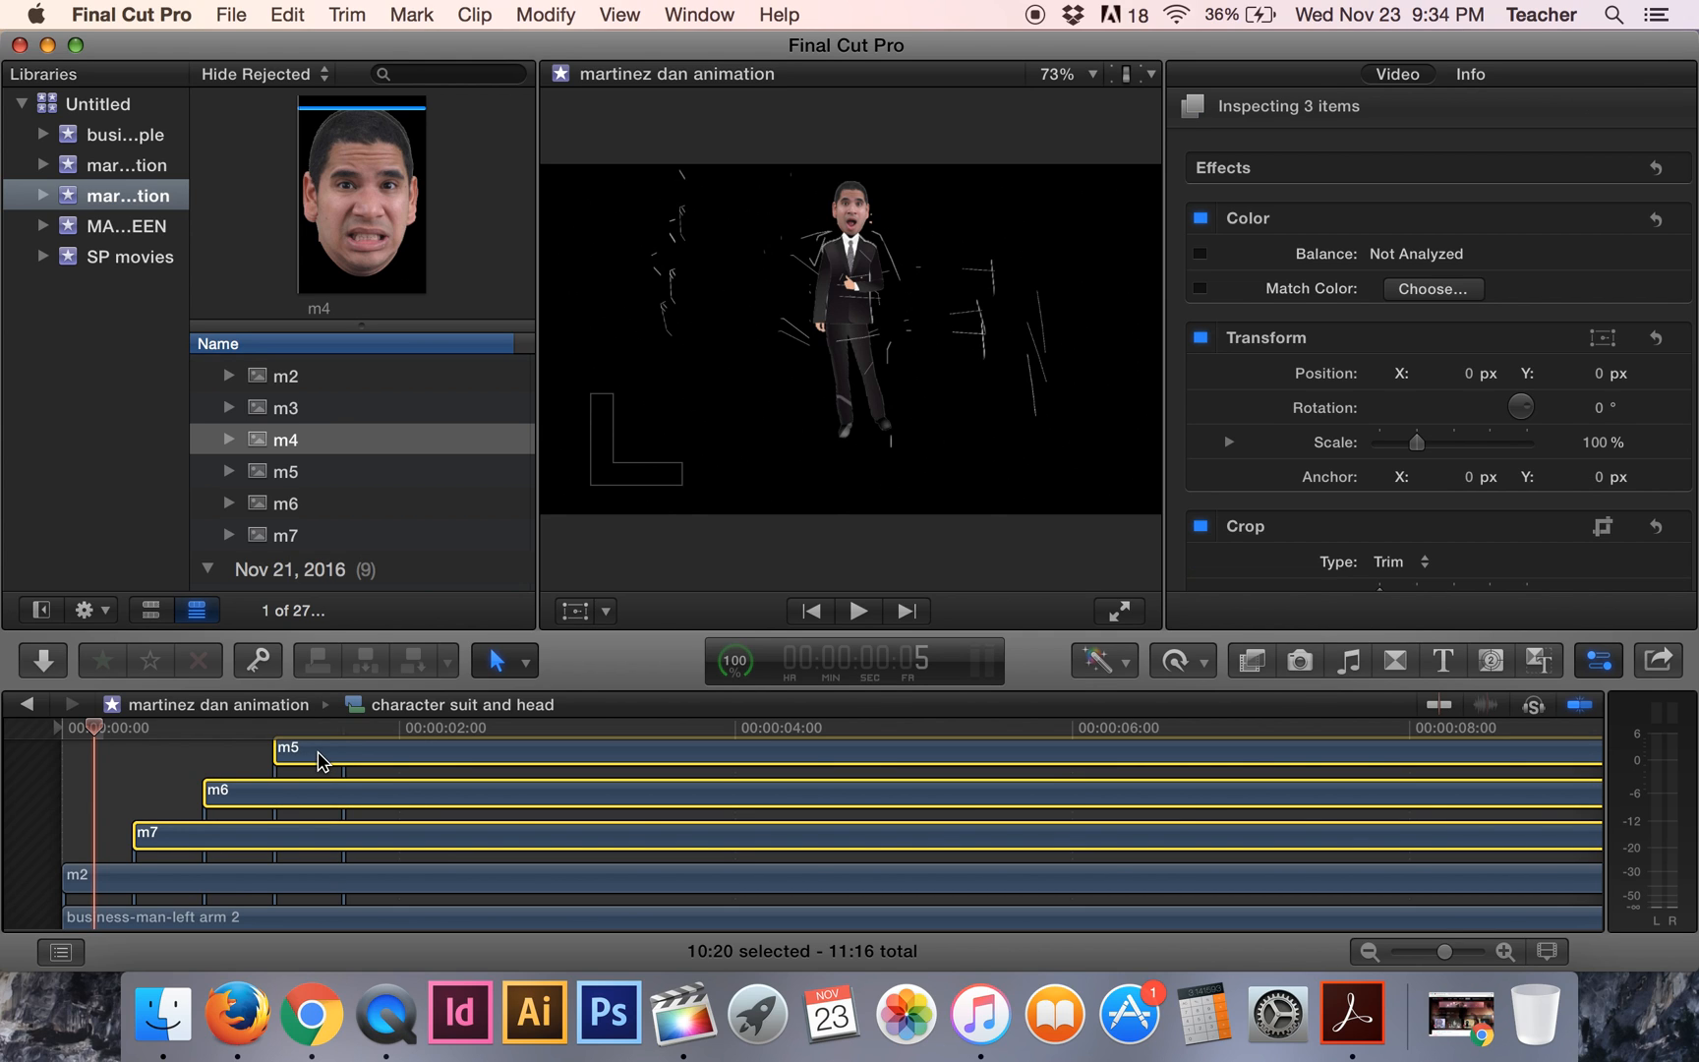
{"action": "scroll", "coordinate": [318, 760], "scroll_direction": "up", "scroll_amount": 3}
{"action": "left_click", "coordinate": [390, 792], "text": "super"}
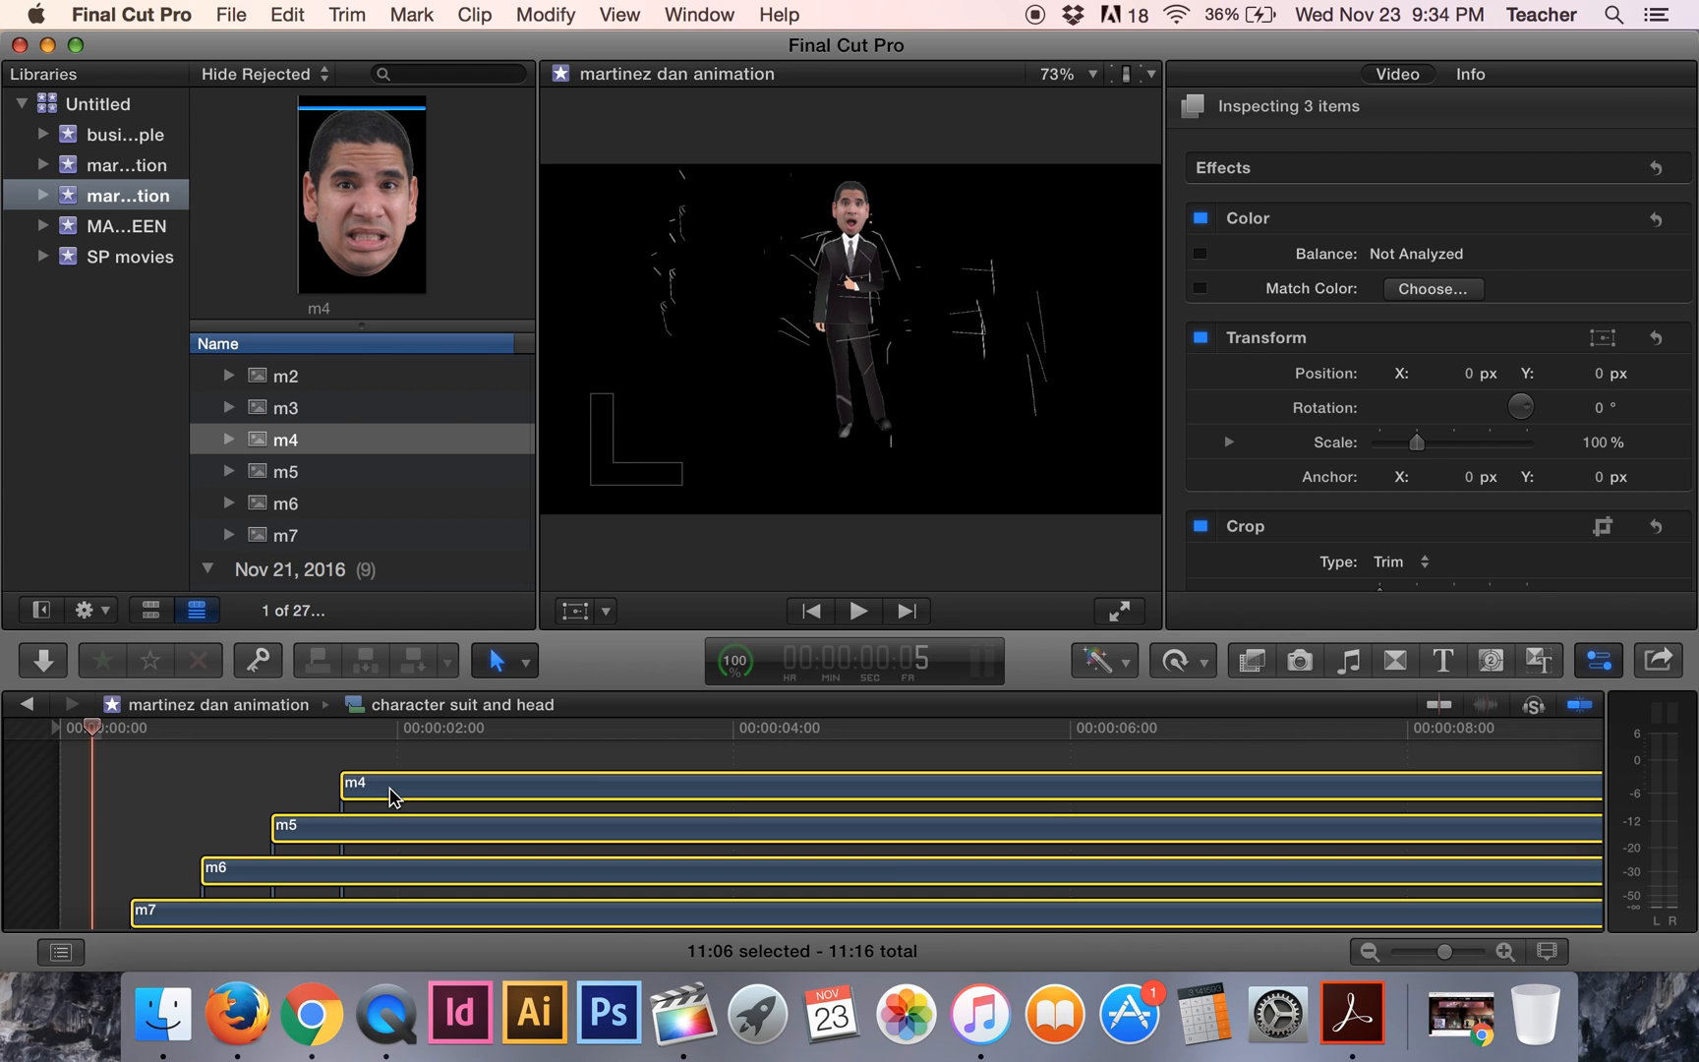
{"action": "left_click", "coordinate": [289, 15]}
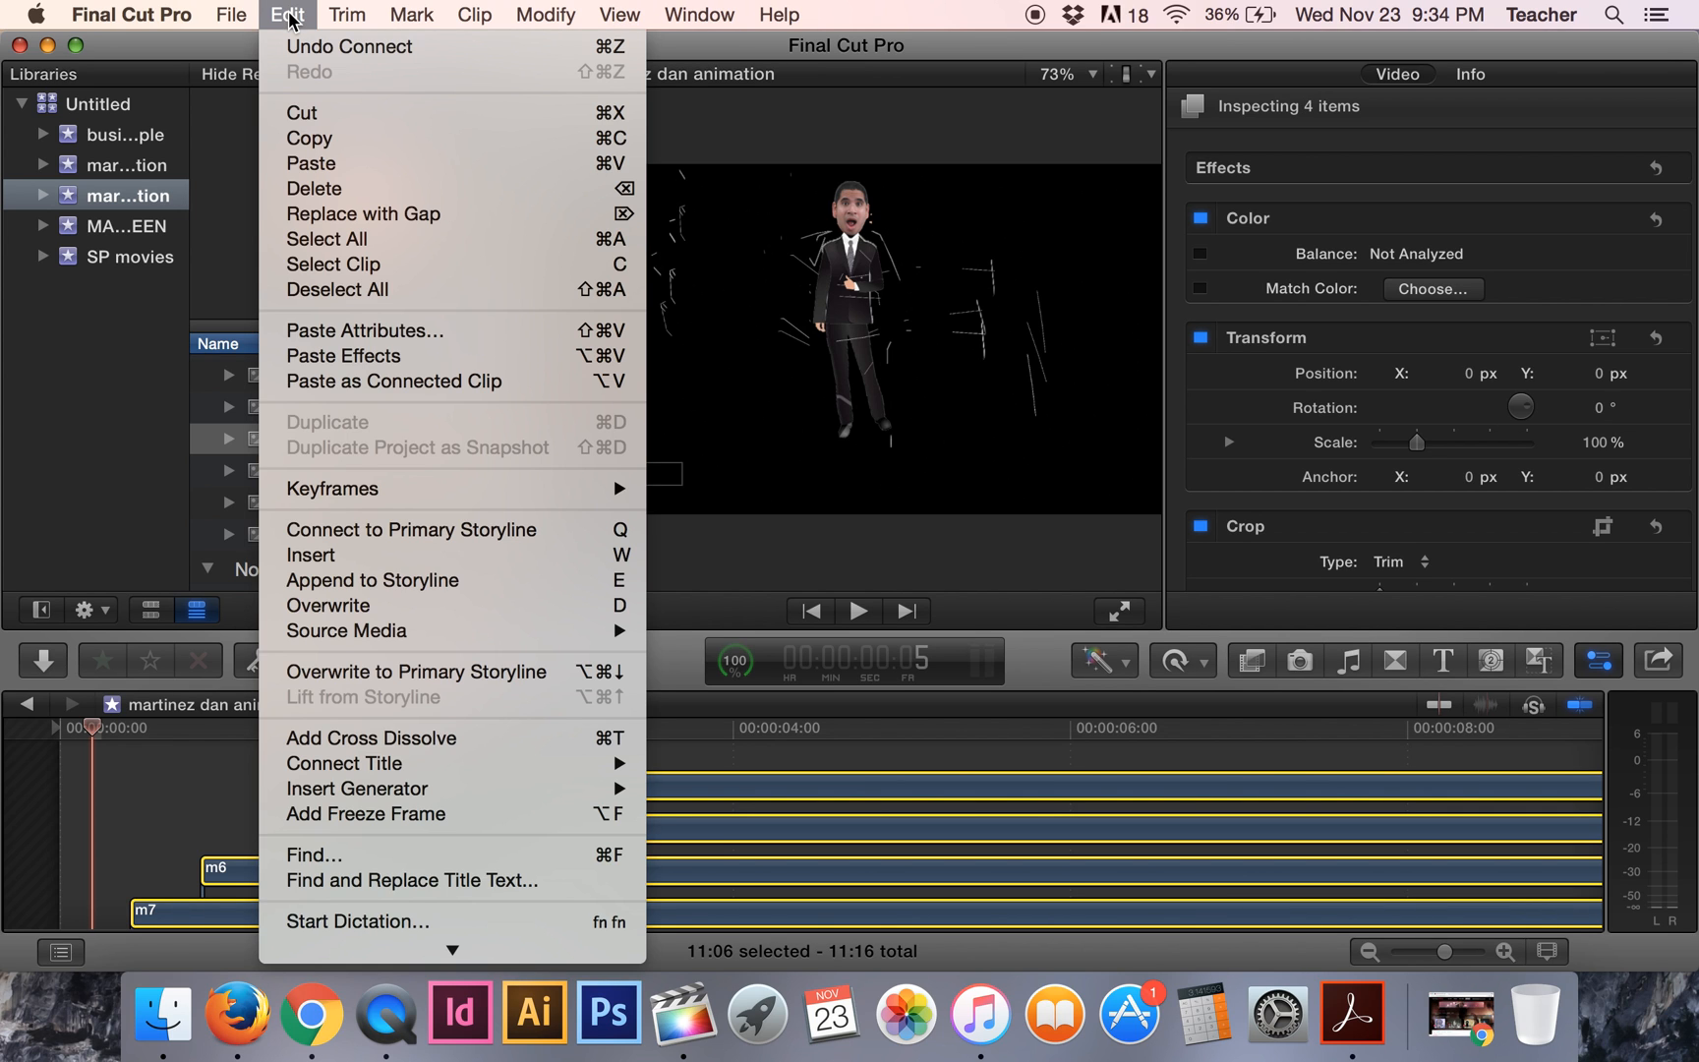
{"action": "left_click", "coordinate": [309, 332]}
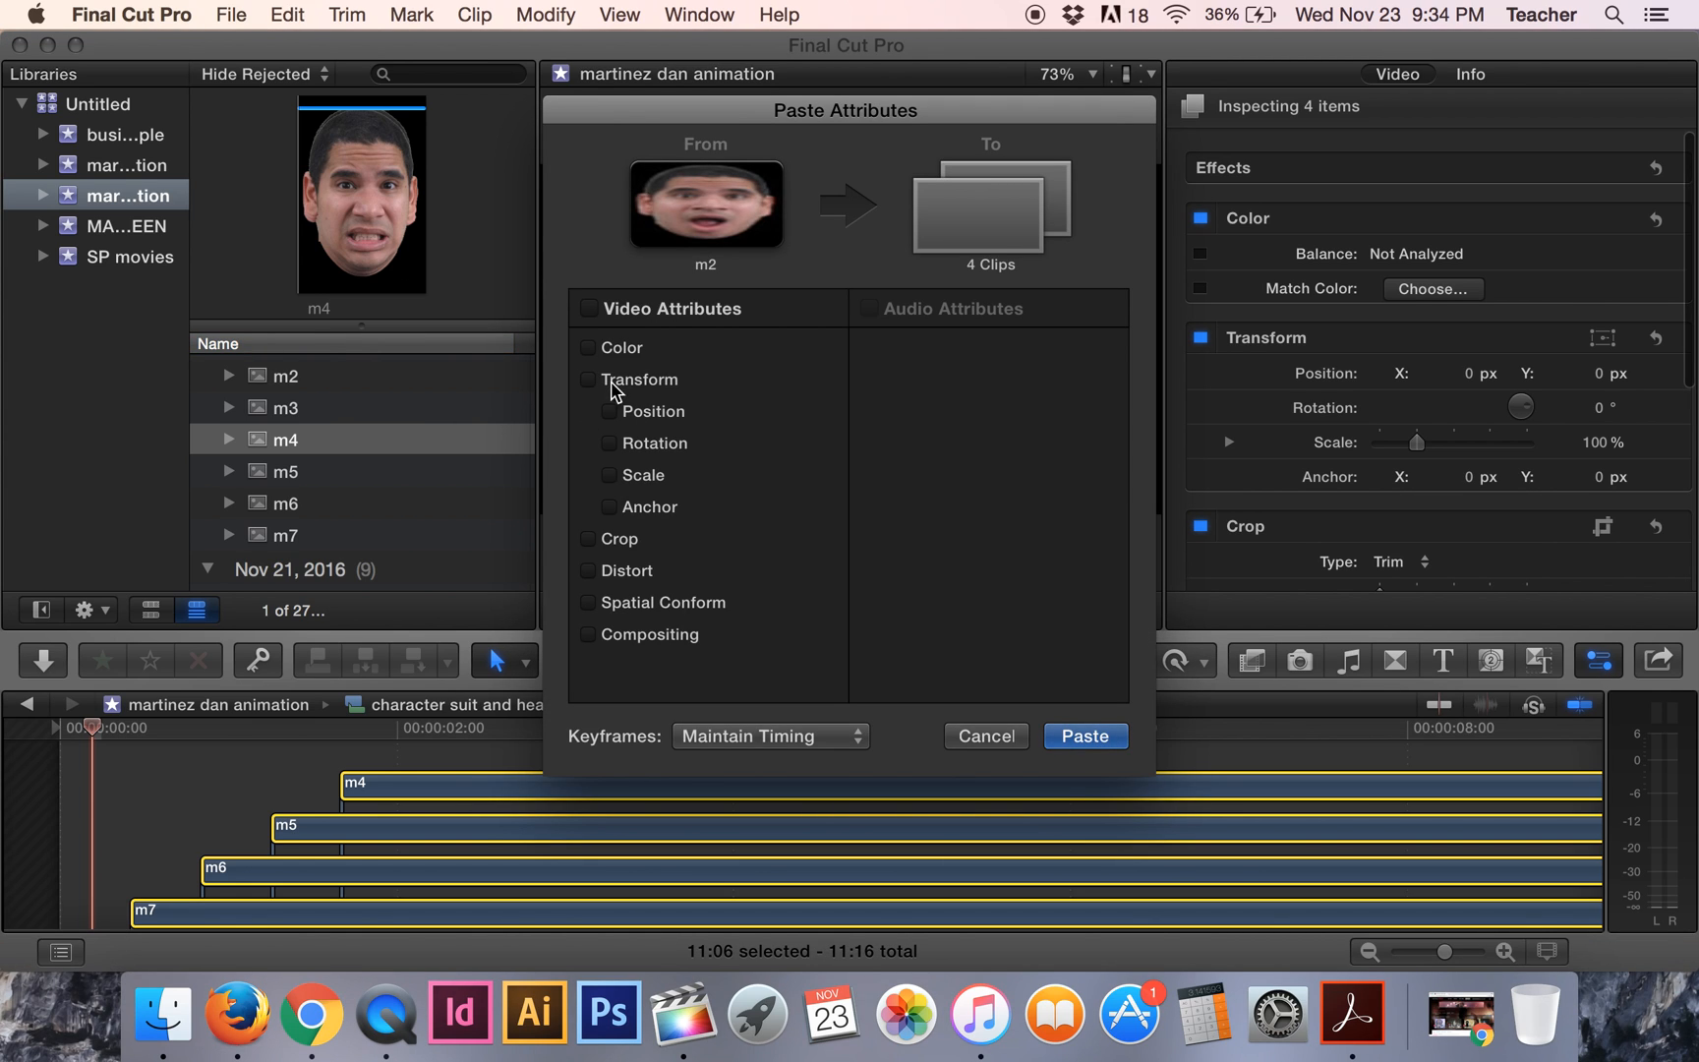
{"action": "left_click", "coordinate": [588, 379]}
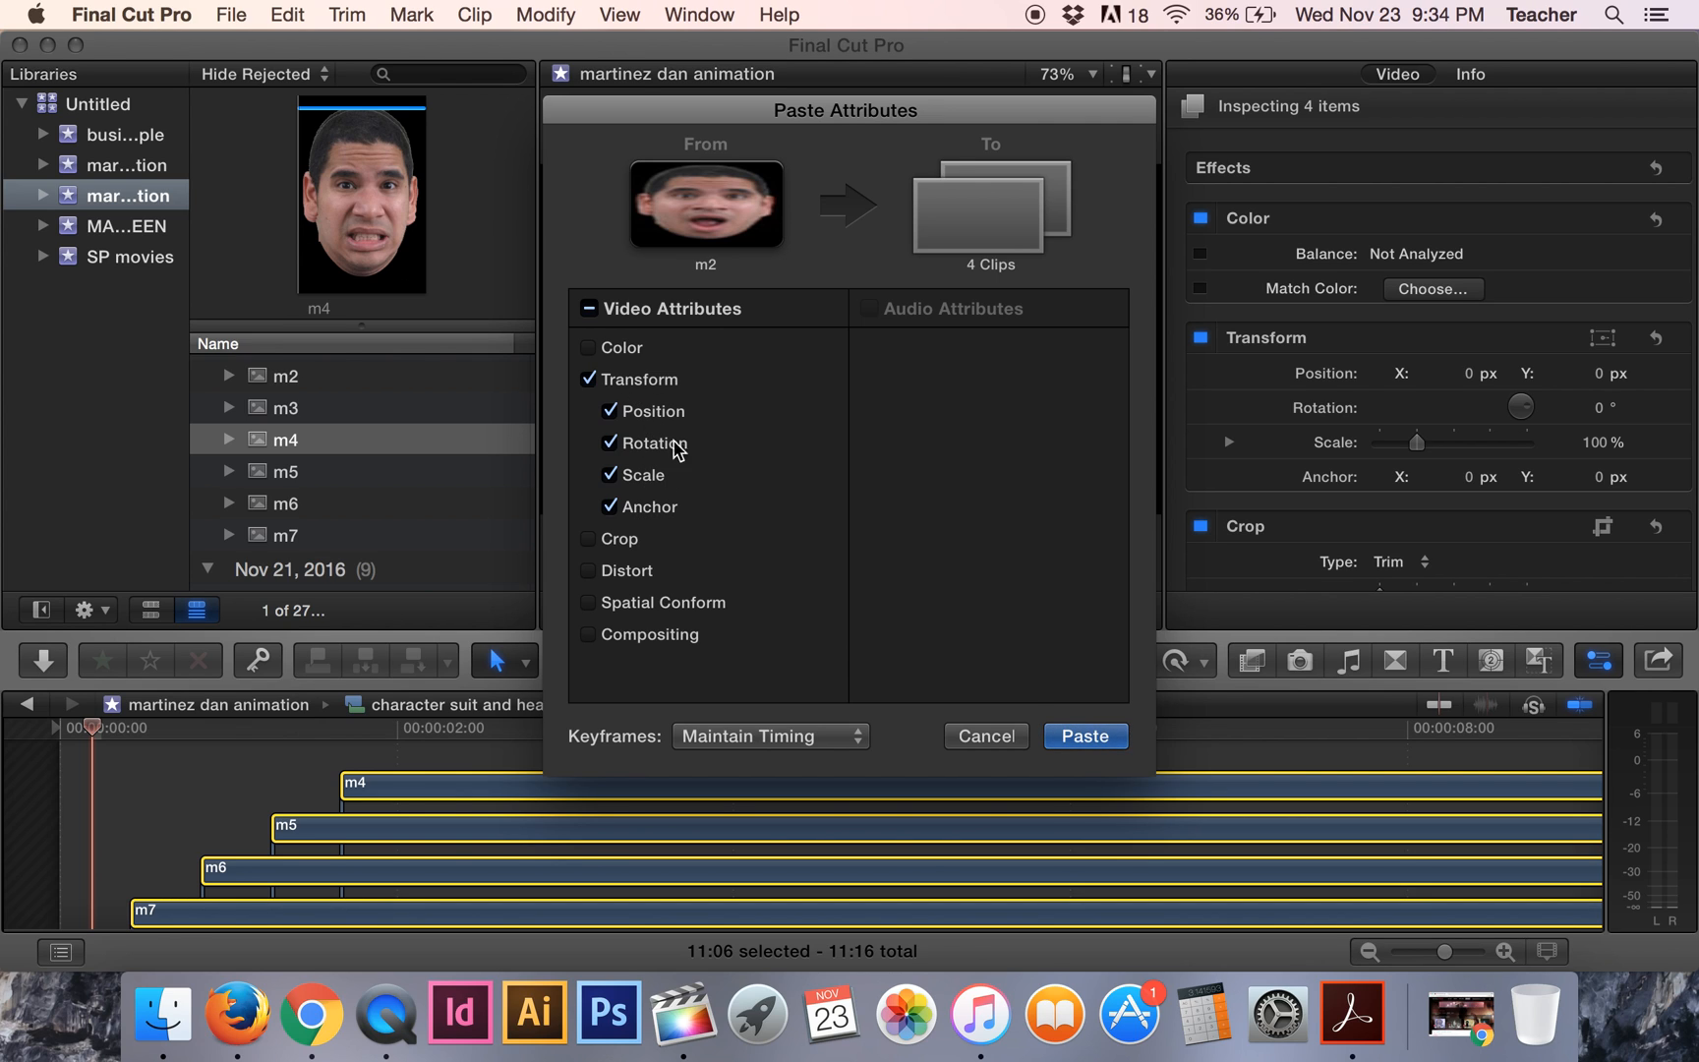
{"action": "left_click", "coordinate": [1075, 735]}
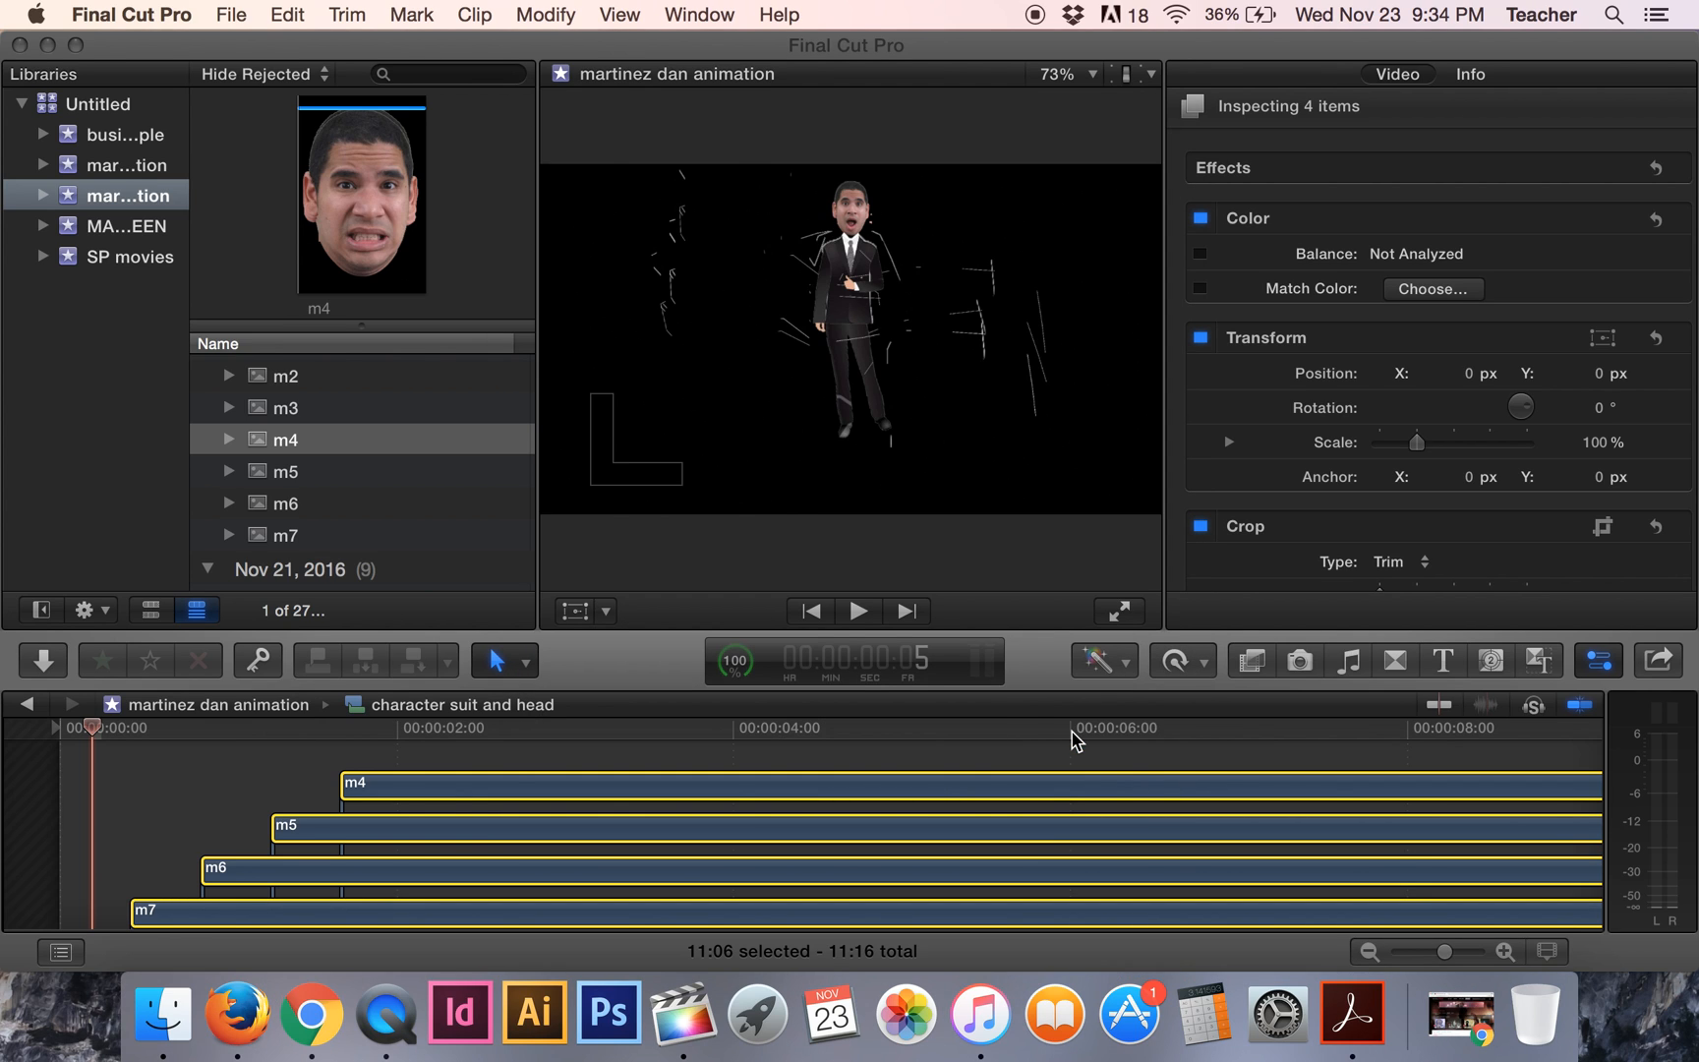
Check the placement of the m7, m6, m5 and m4 heads on the body and play the animation from near the start.
{"action": "left_click", "coordinate": [155, 732]}
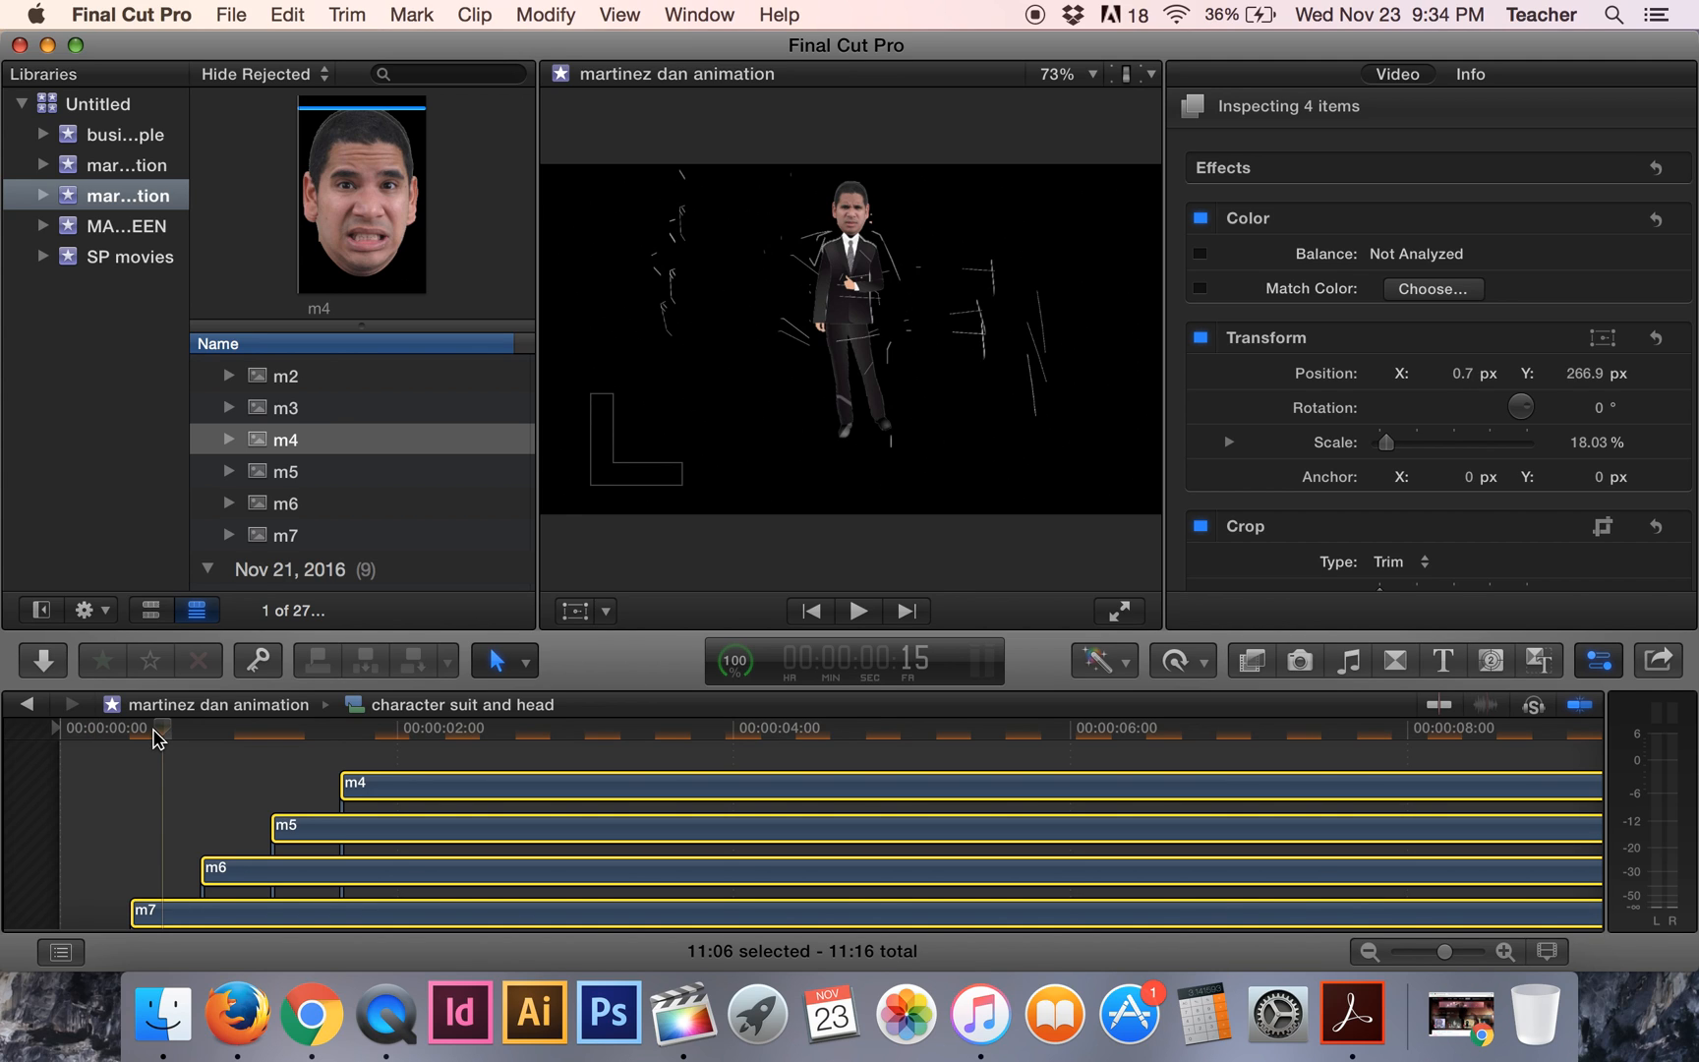
{"action": "left_click", "coordinate": [232, 732]}
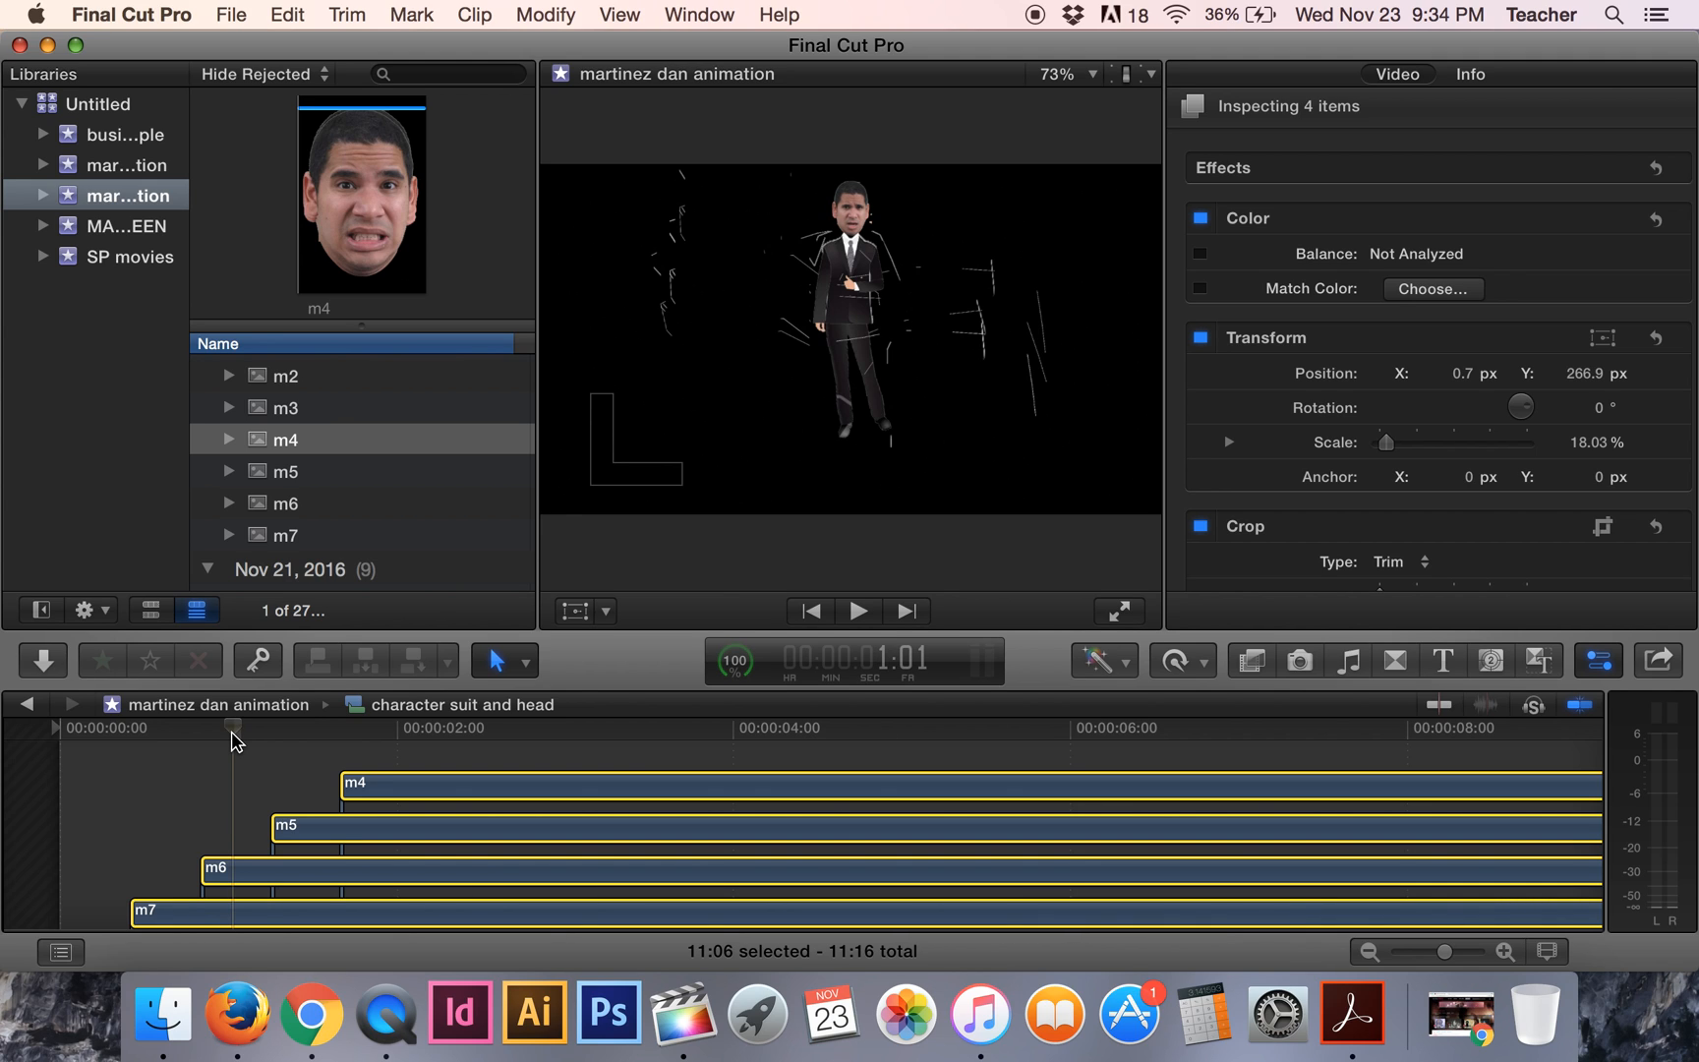
{"action": "left_click", "coordinate": [306, 727]}
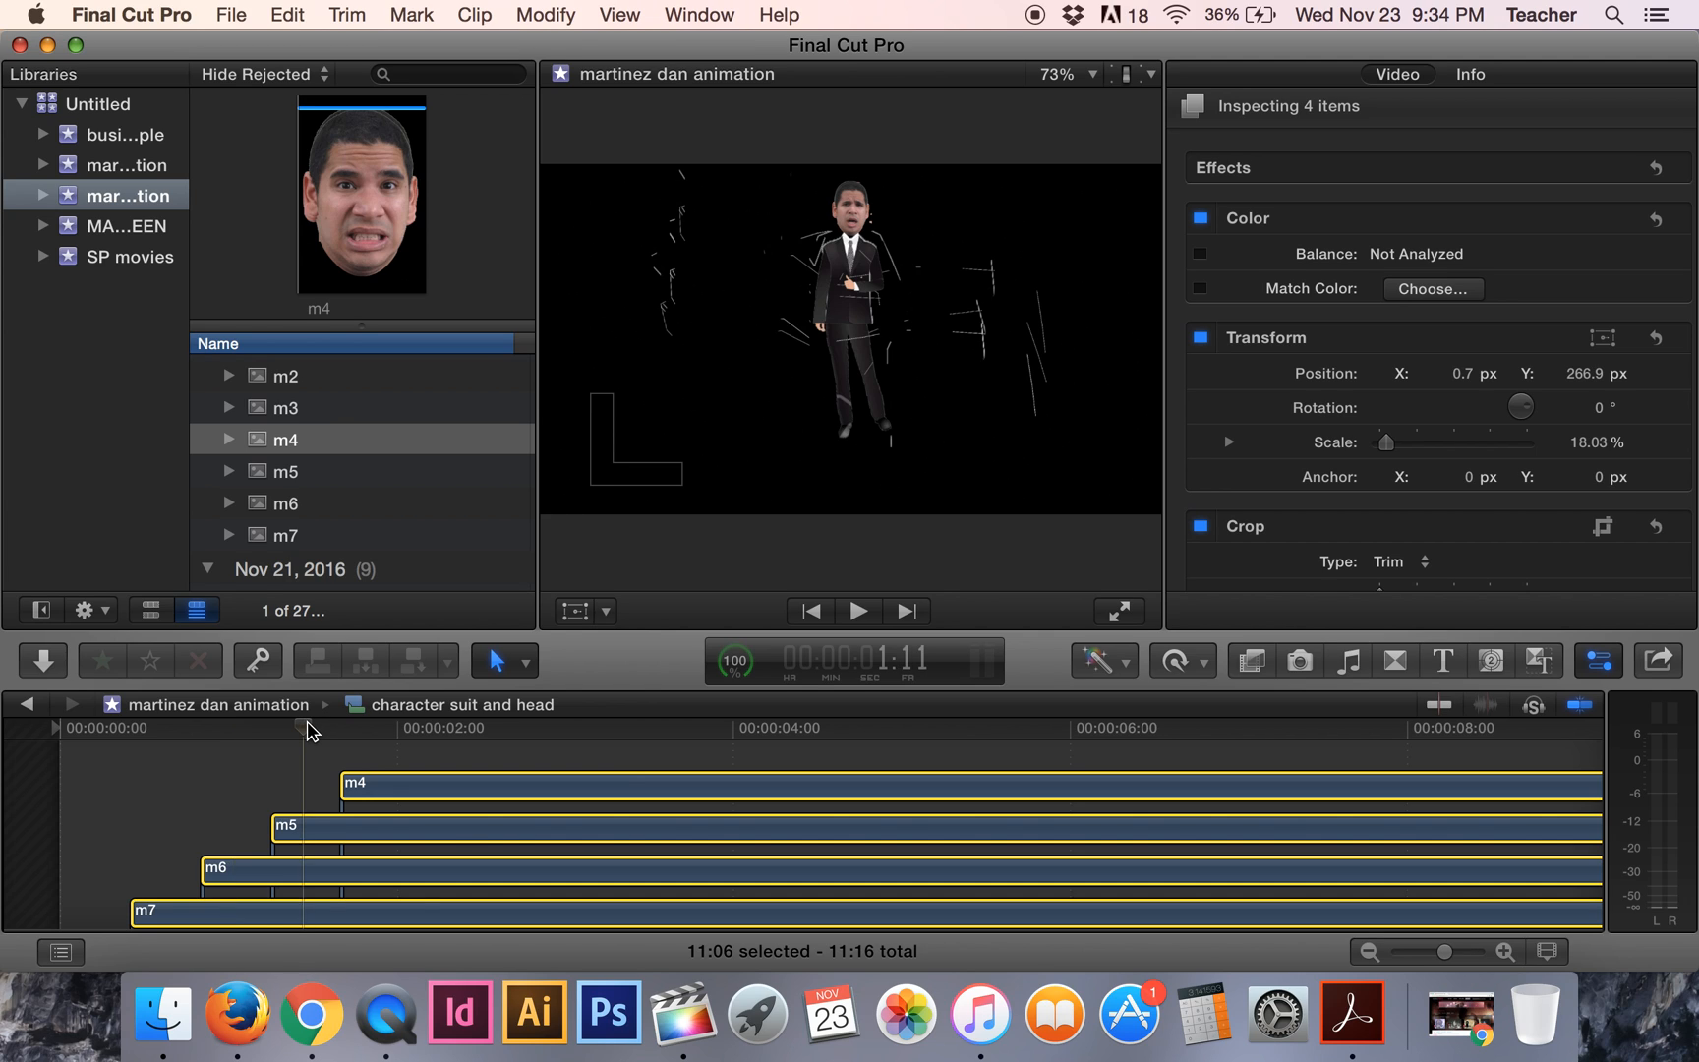
{"action": "left_click", "coordinate": [372, 728]}
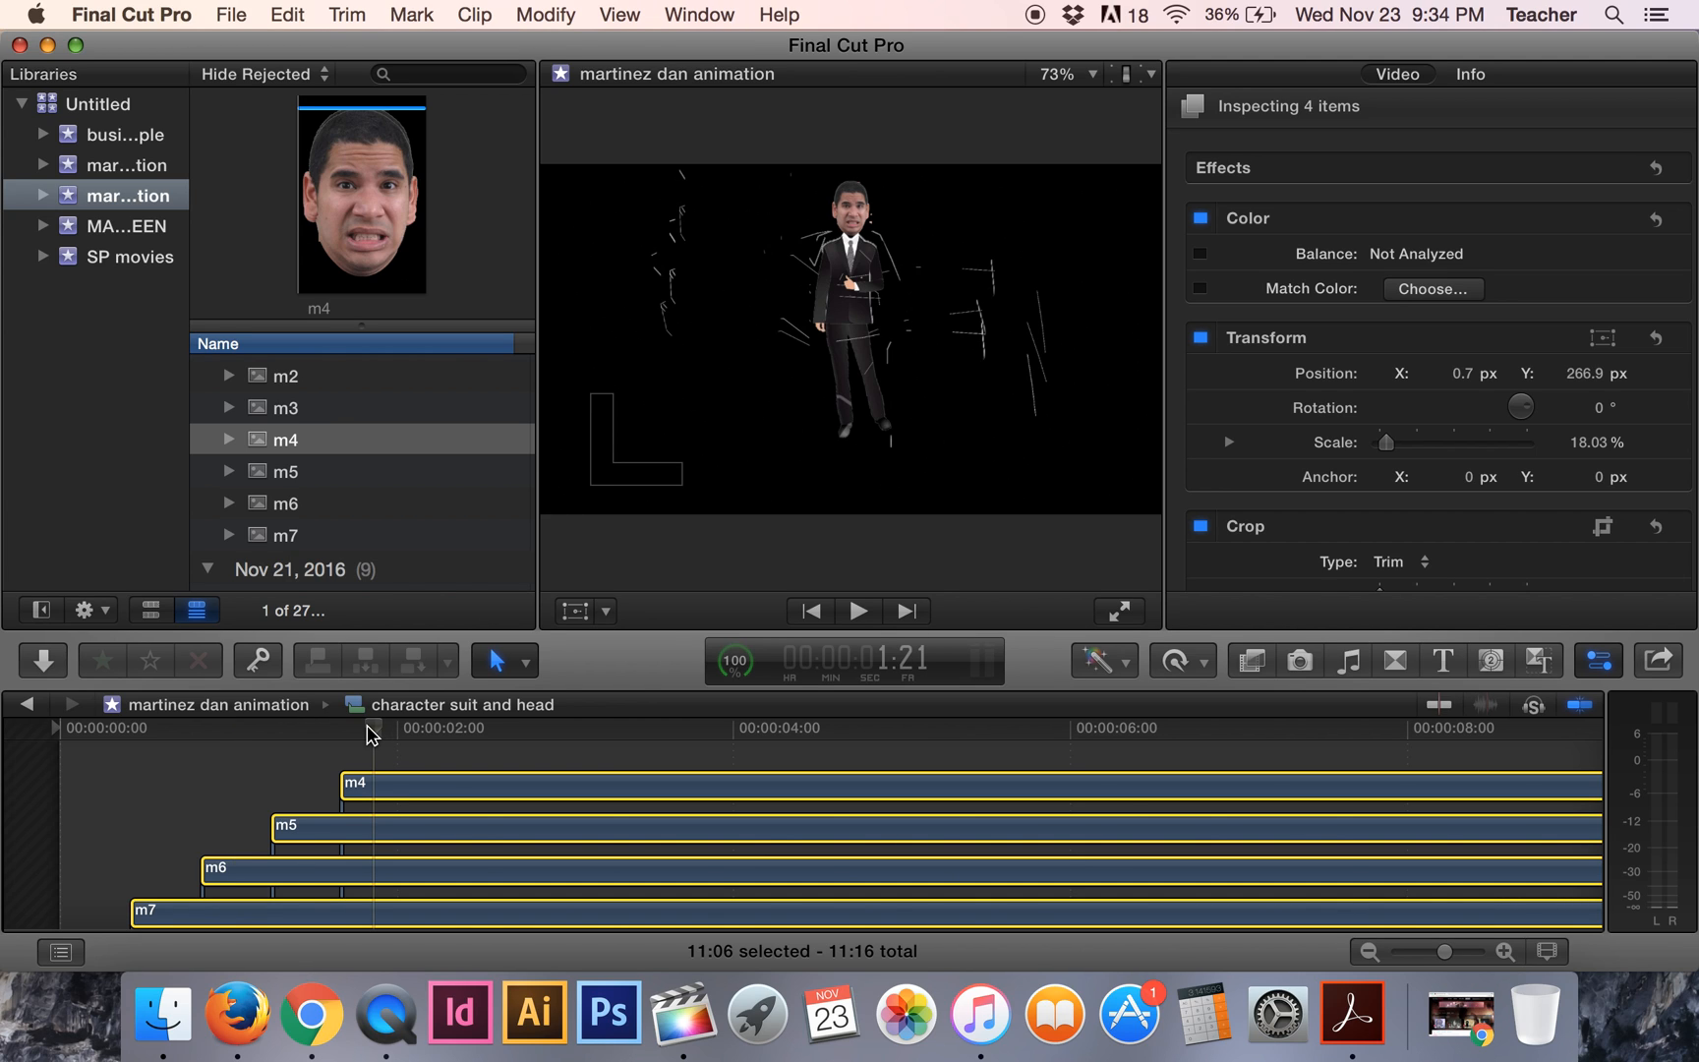
{"action": "left_click", "coordinate": [126, 728]}
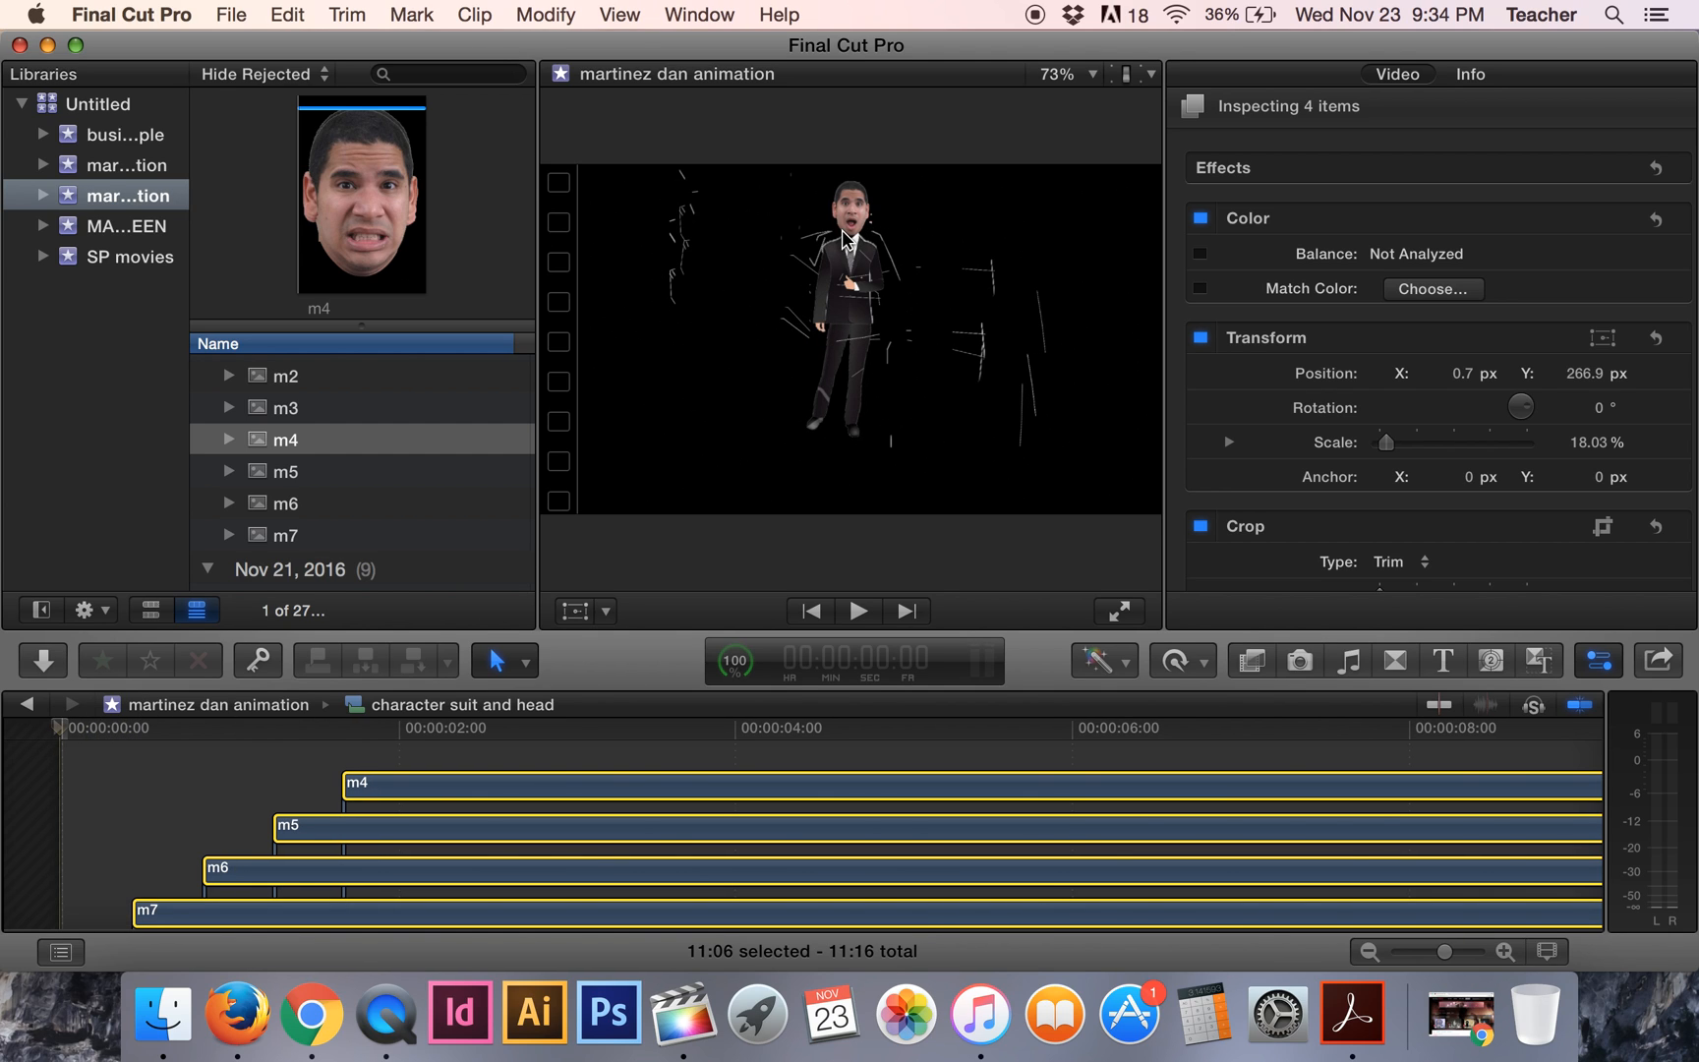
{"action": "key", "text": "space"}
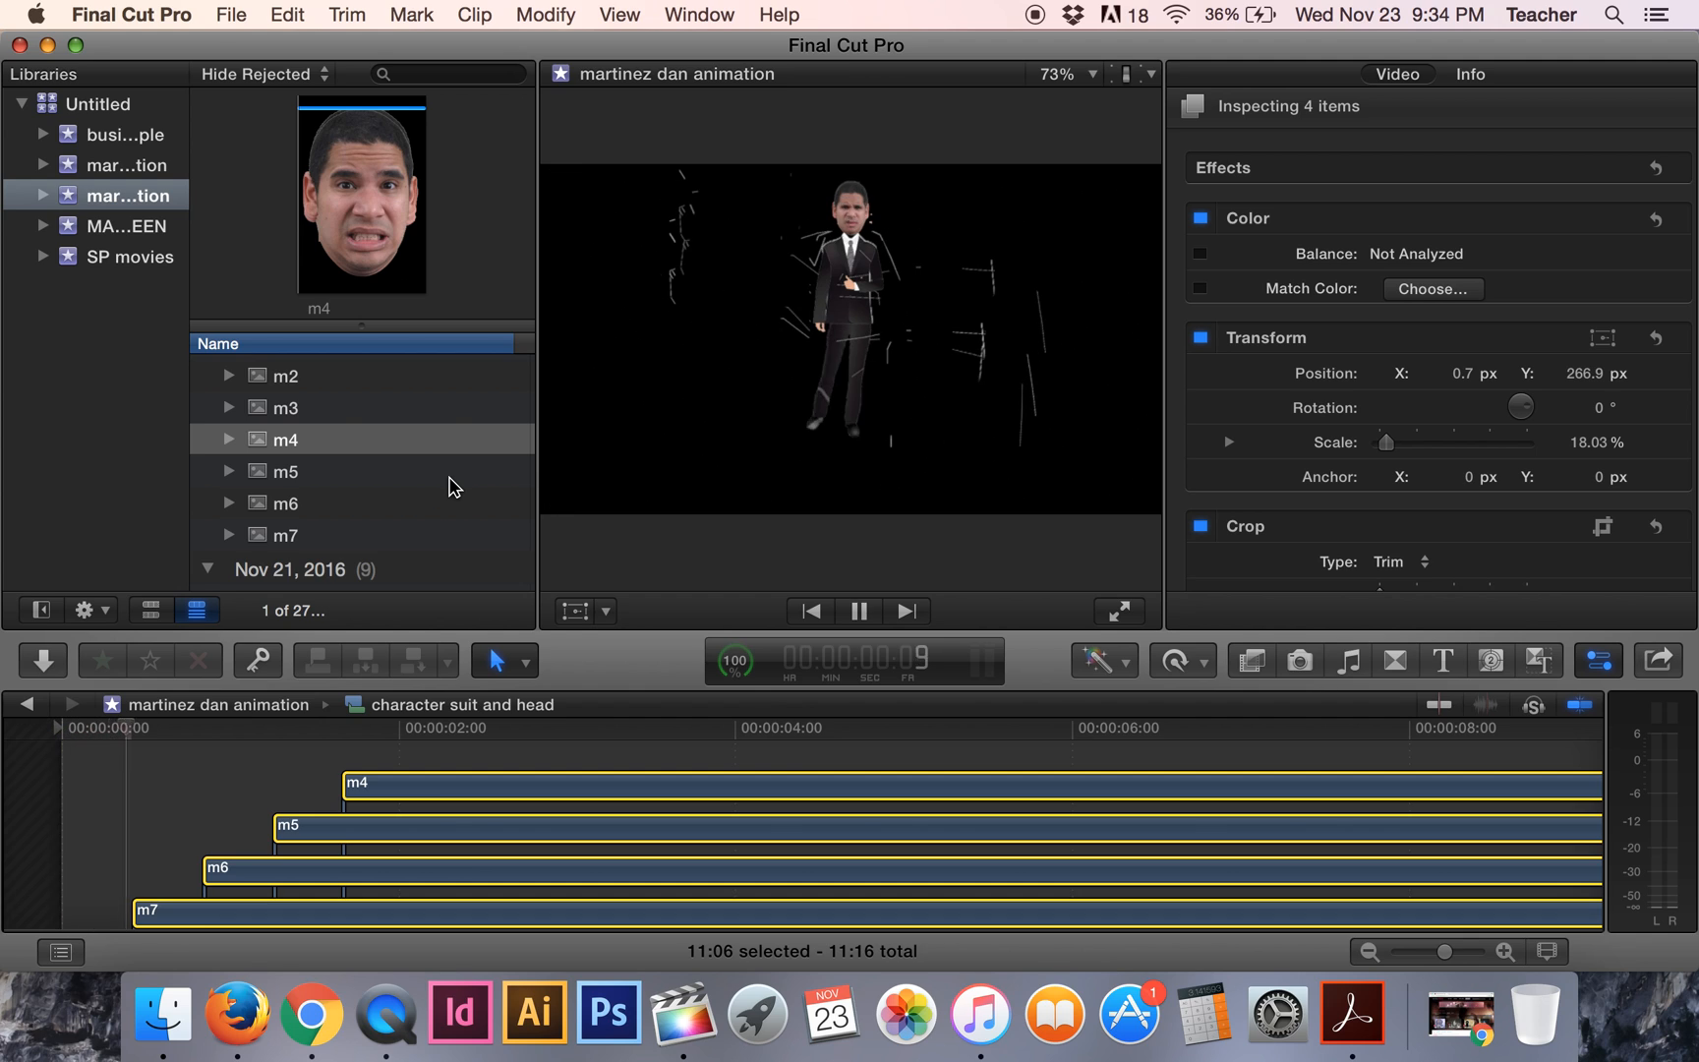
{"action": "key", "text": "space"}
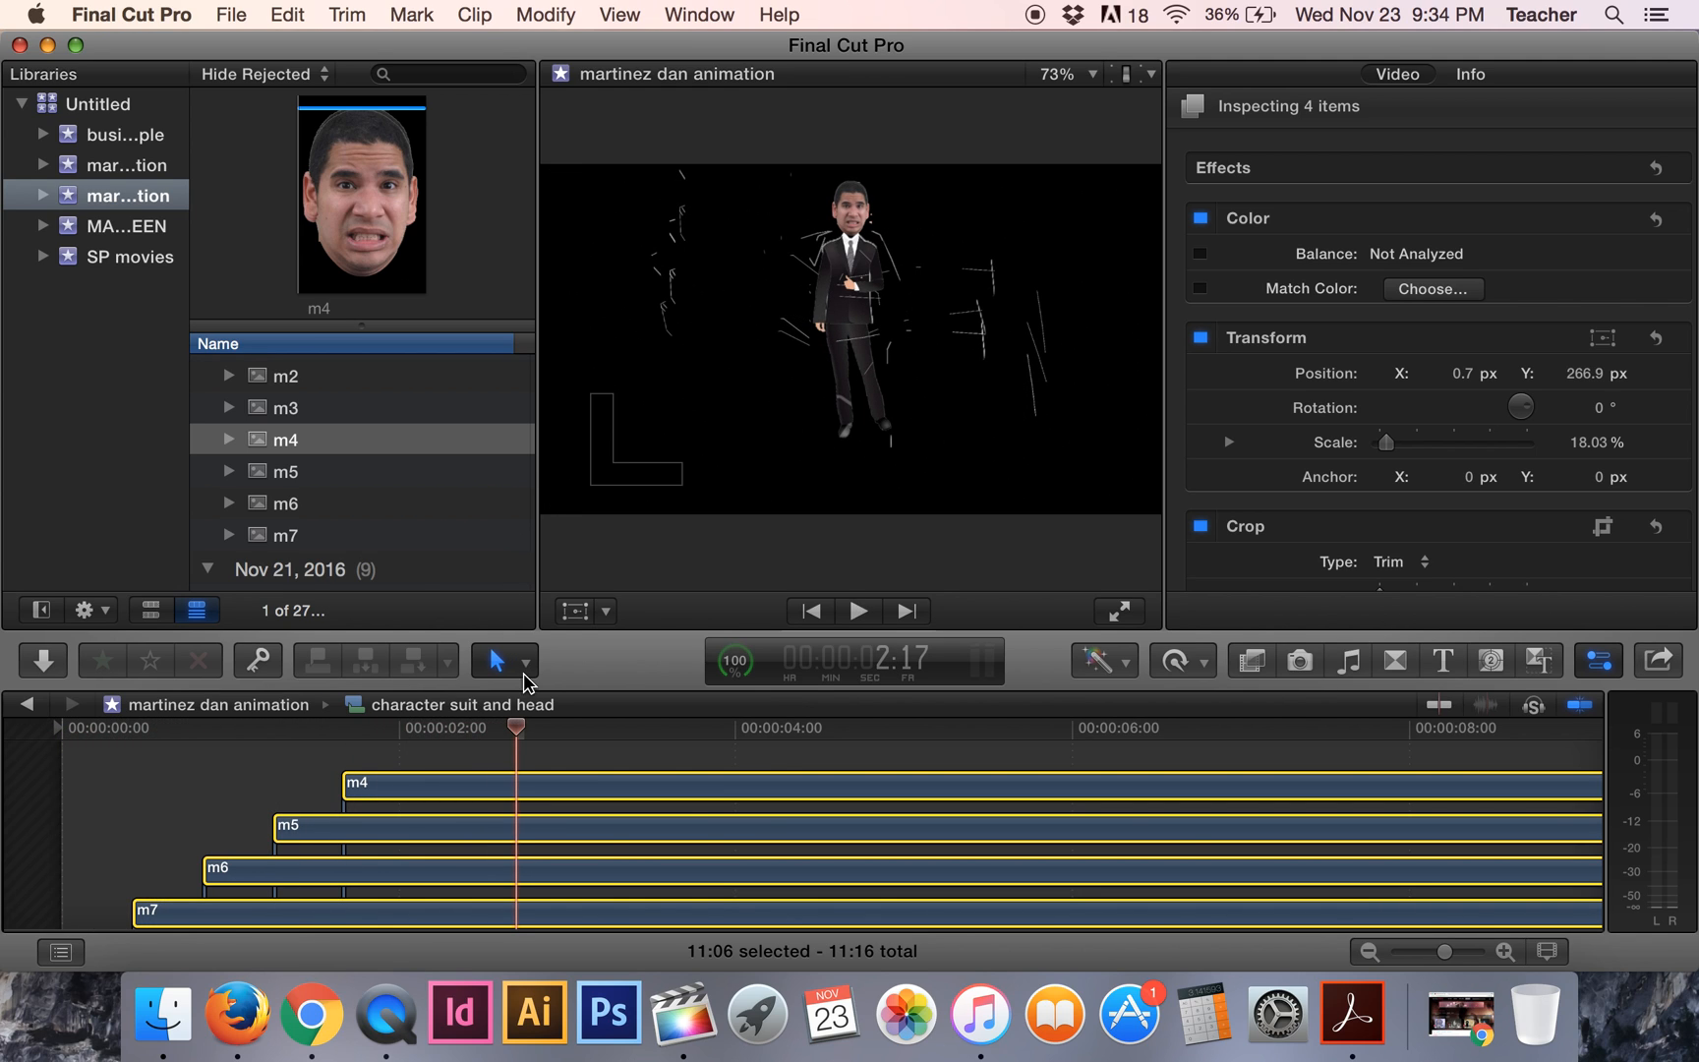
Cut the m4, m5, m6, m7 and m2 head clips with the Blade tool at 2:07.
{"action": "left_click_drag", "start_coordinate": [519, 732], "coordinate": [453, 727]}
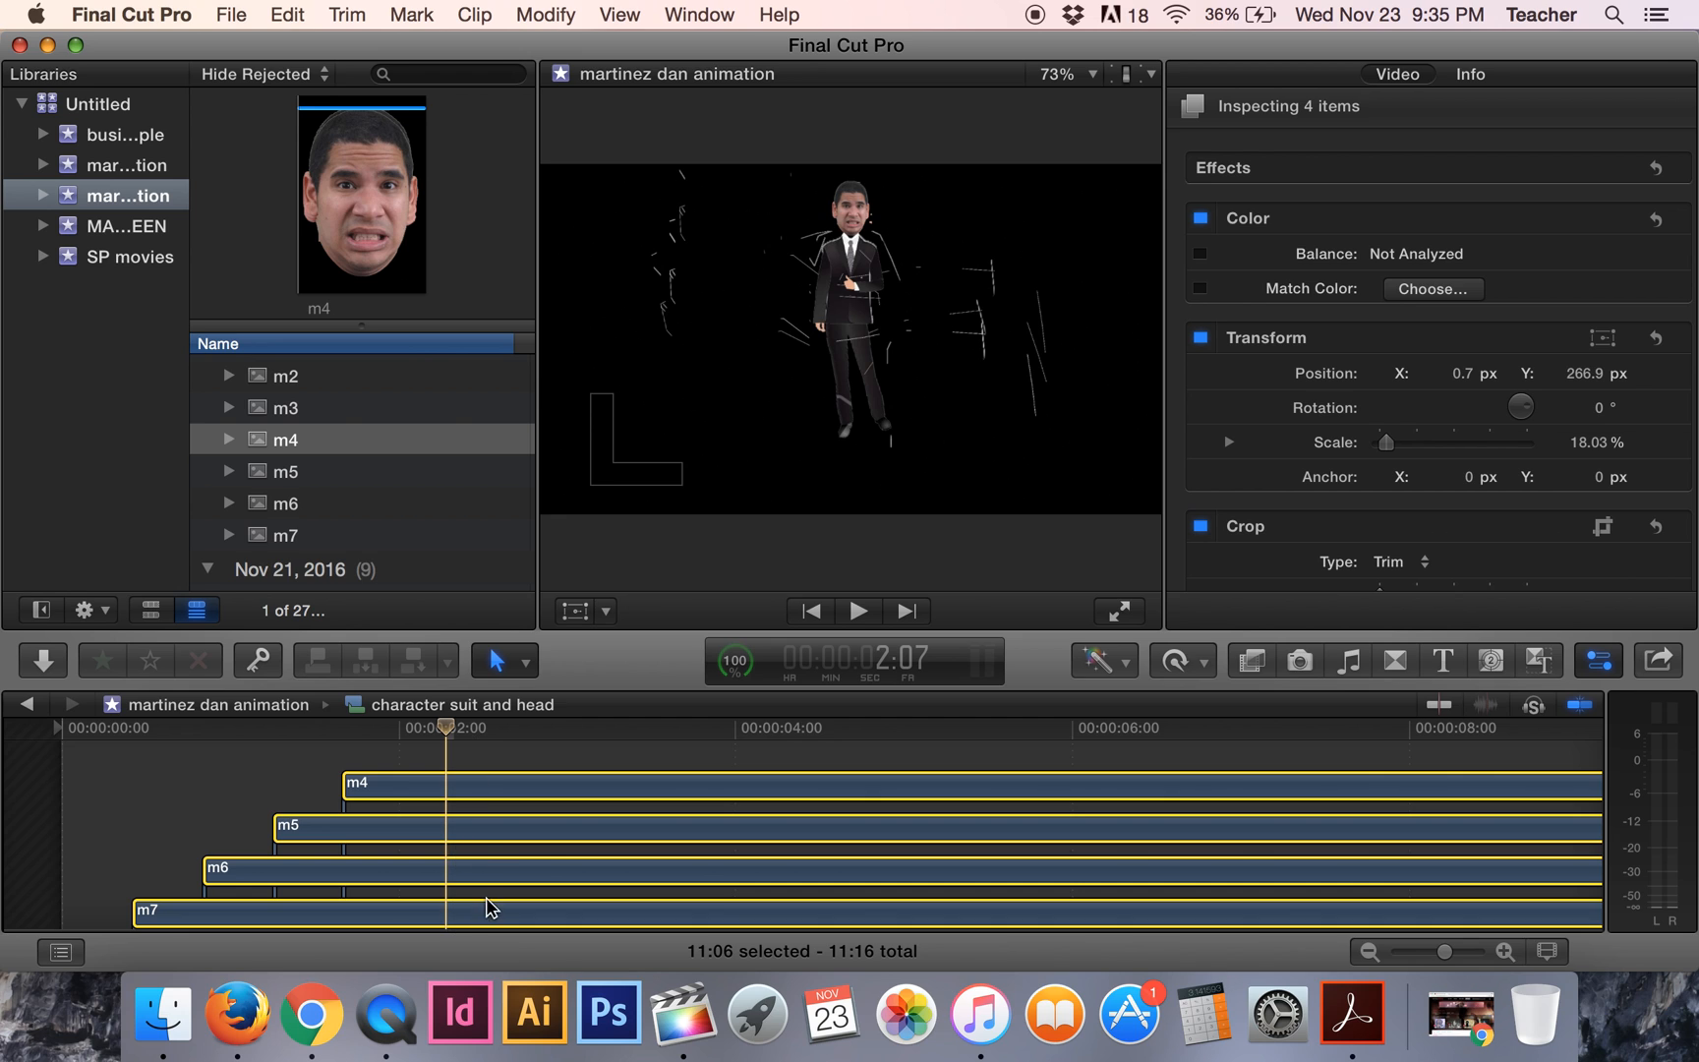
{"action": "scroll", "coordinate": [488, 852], "scroll_direction": "down", "scroll_amount": 2}
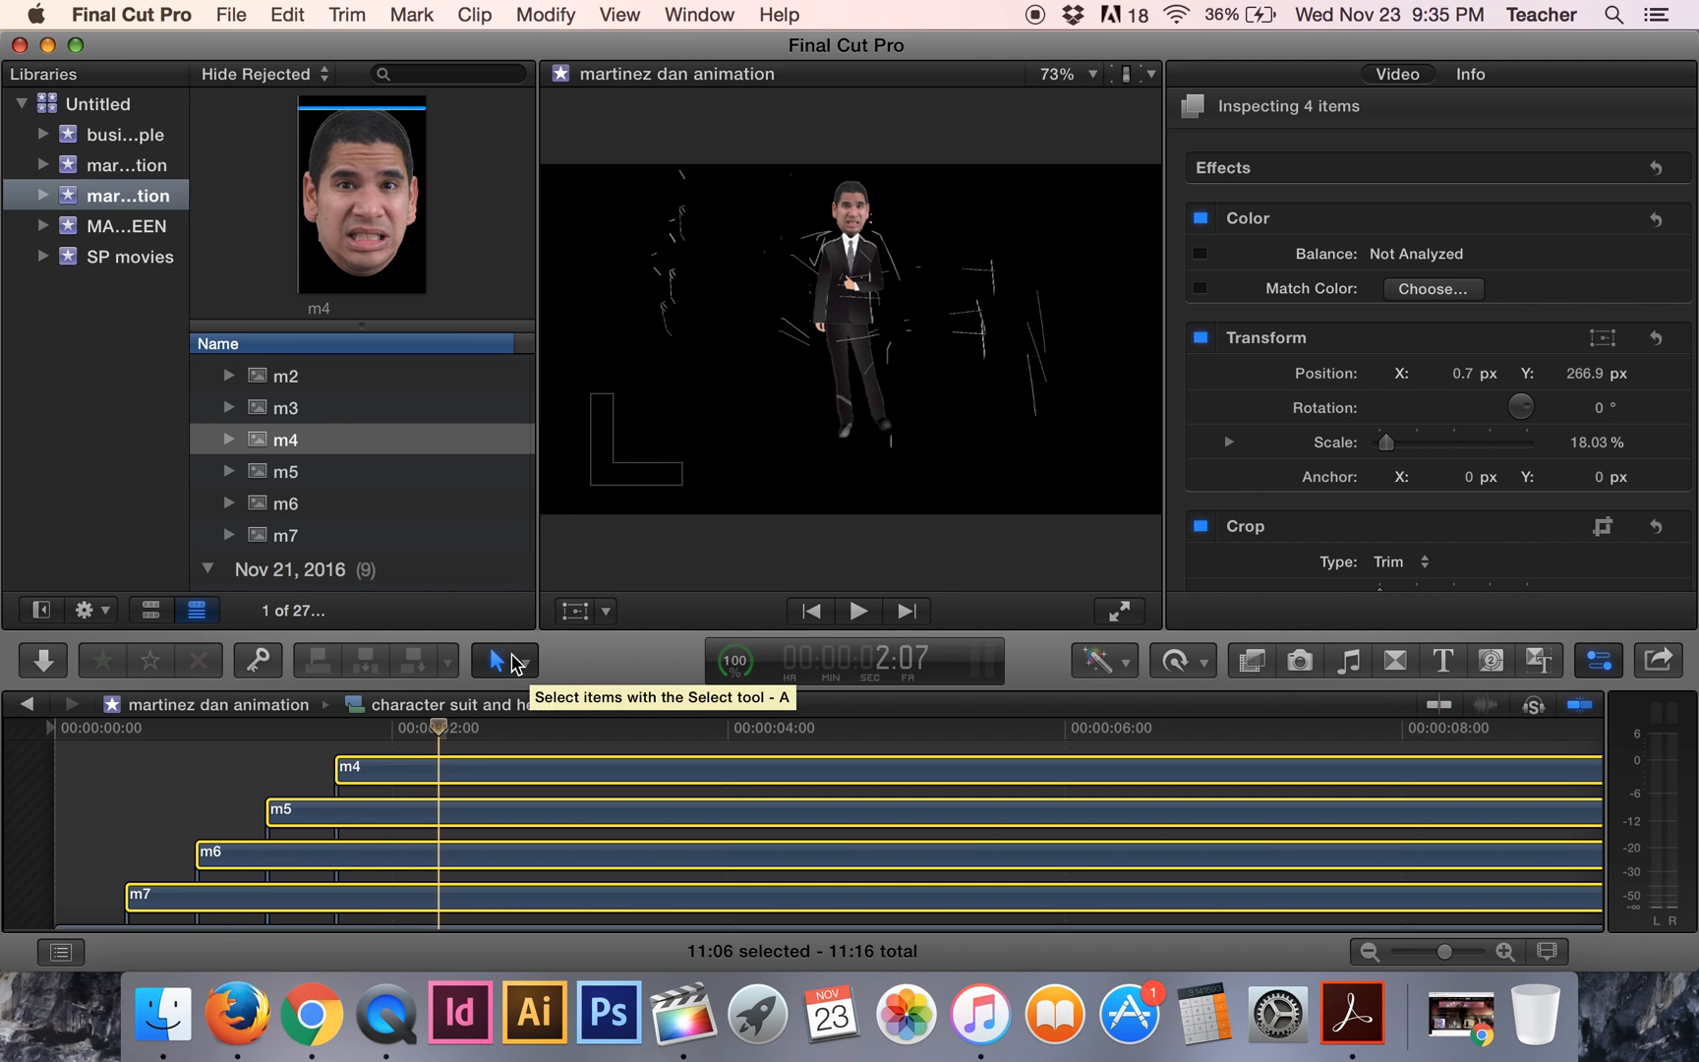
{"action": "left_click", "coordinate": [526, 663]}
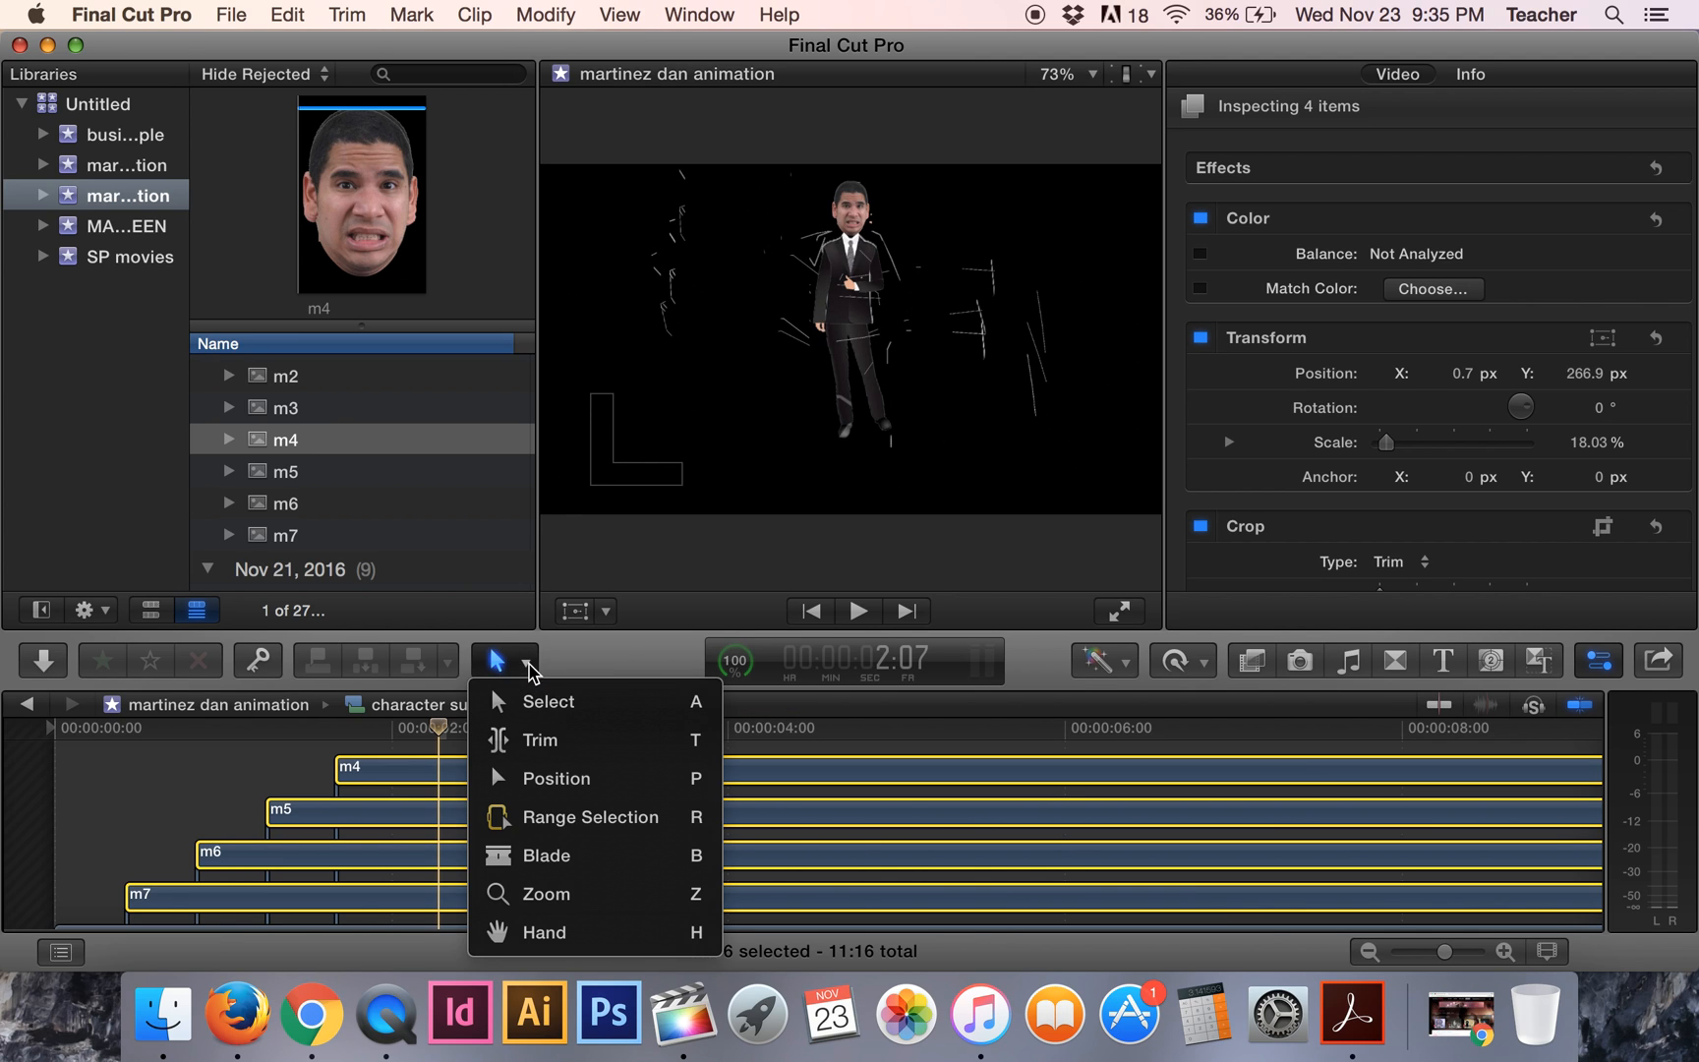
{"action": "left_click", "coordinate": [524, 856]}
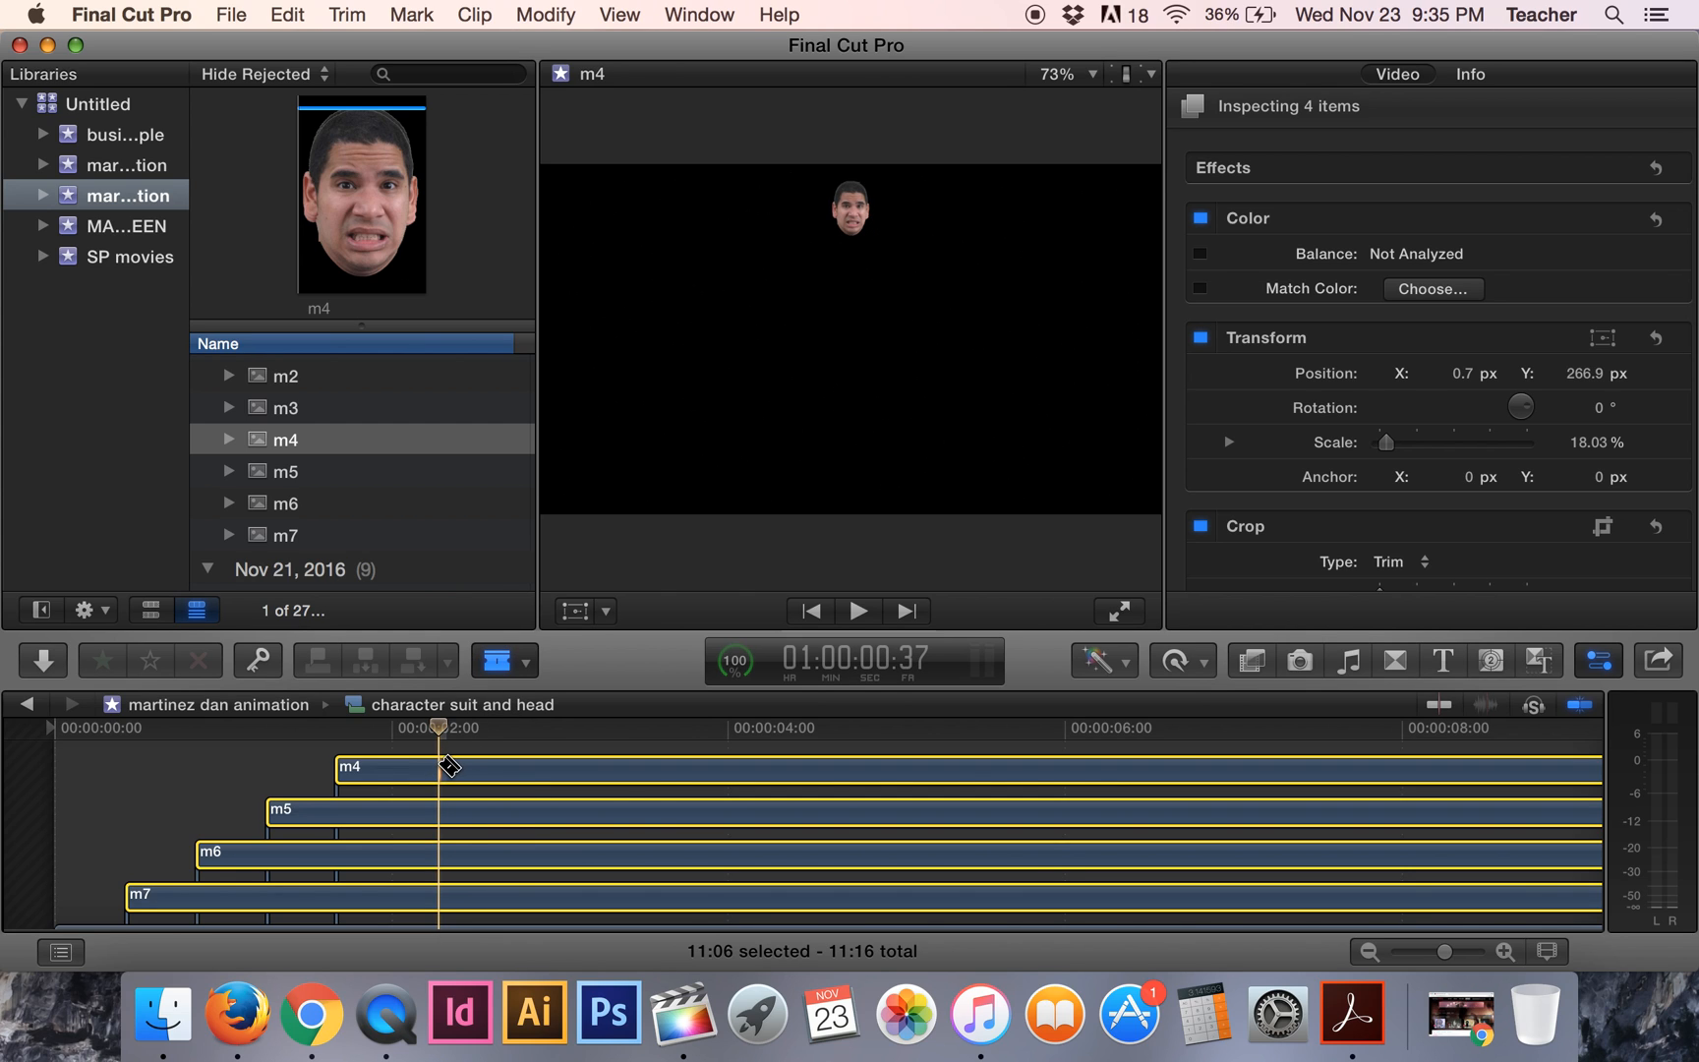
{"action": "left_click", "coordinate": [449, 766]}
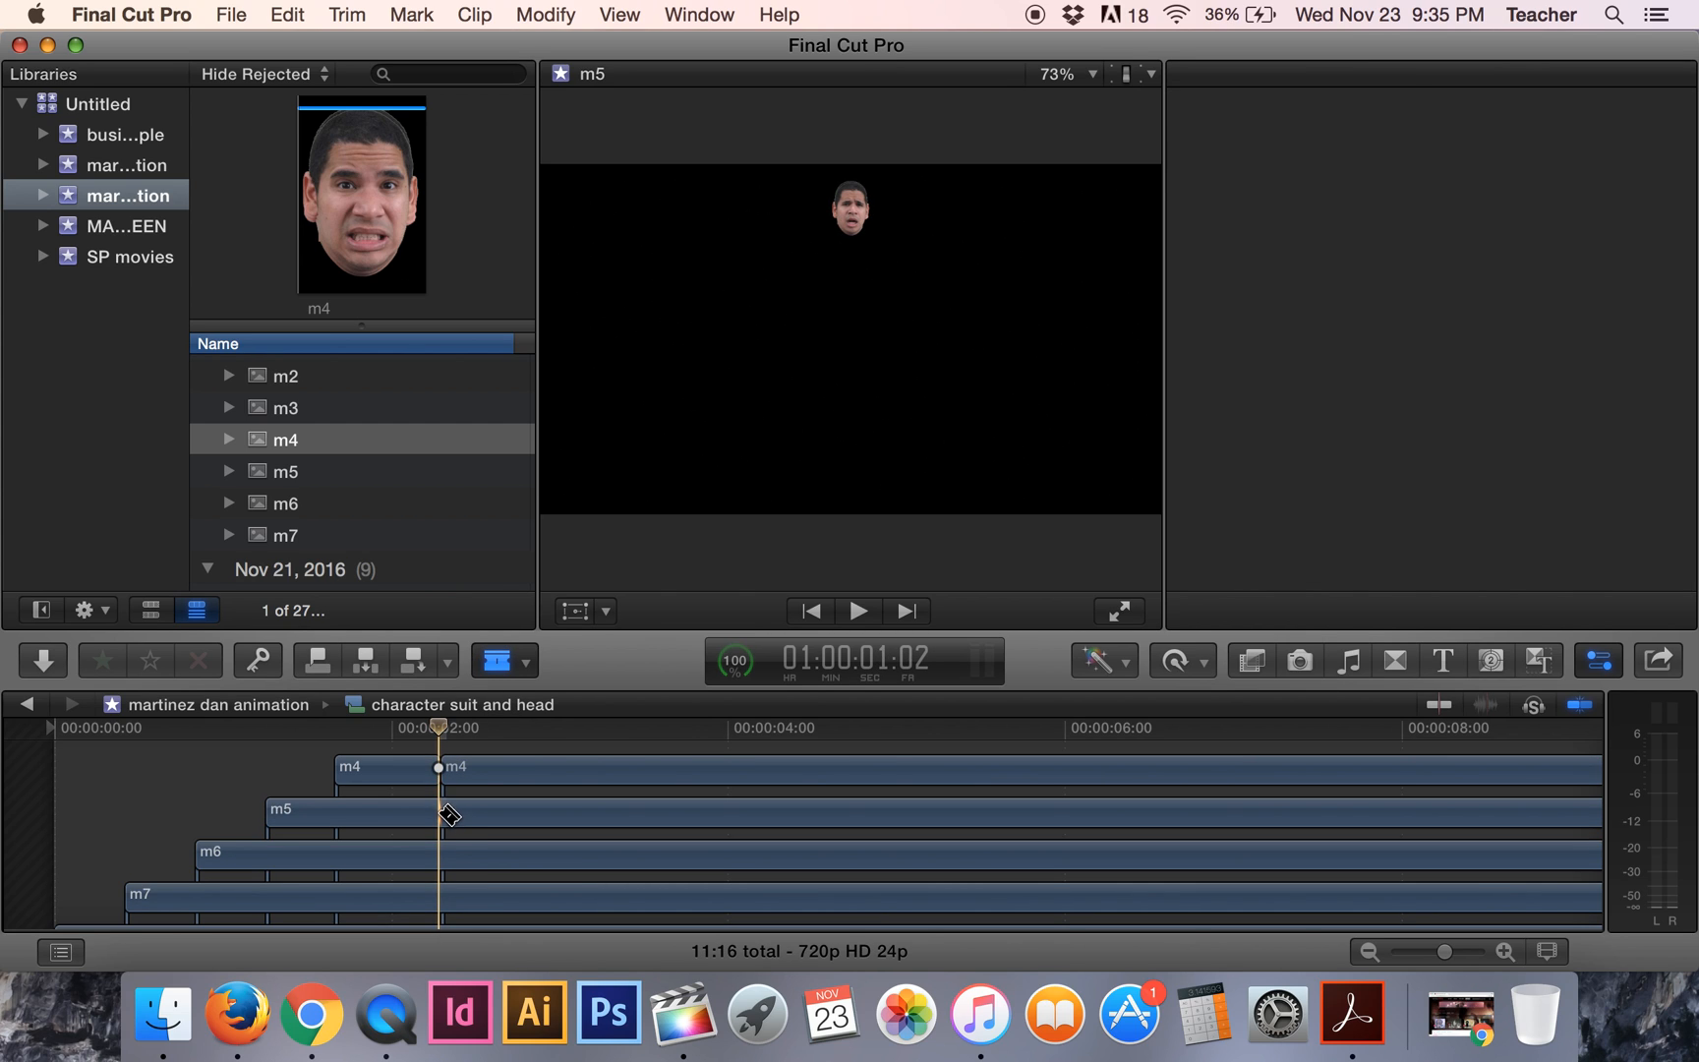
{"action": "left_click", "coordinate": [449, 814]}
{"action": "left_click", "coordinate": [443, 860]}
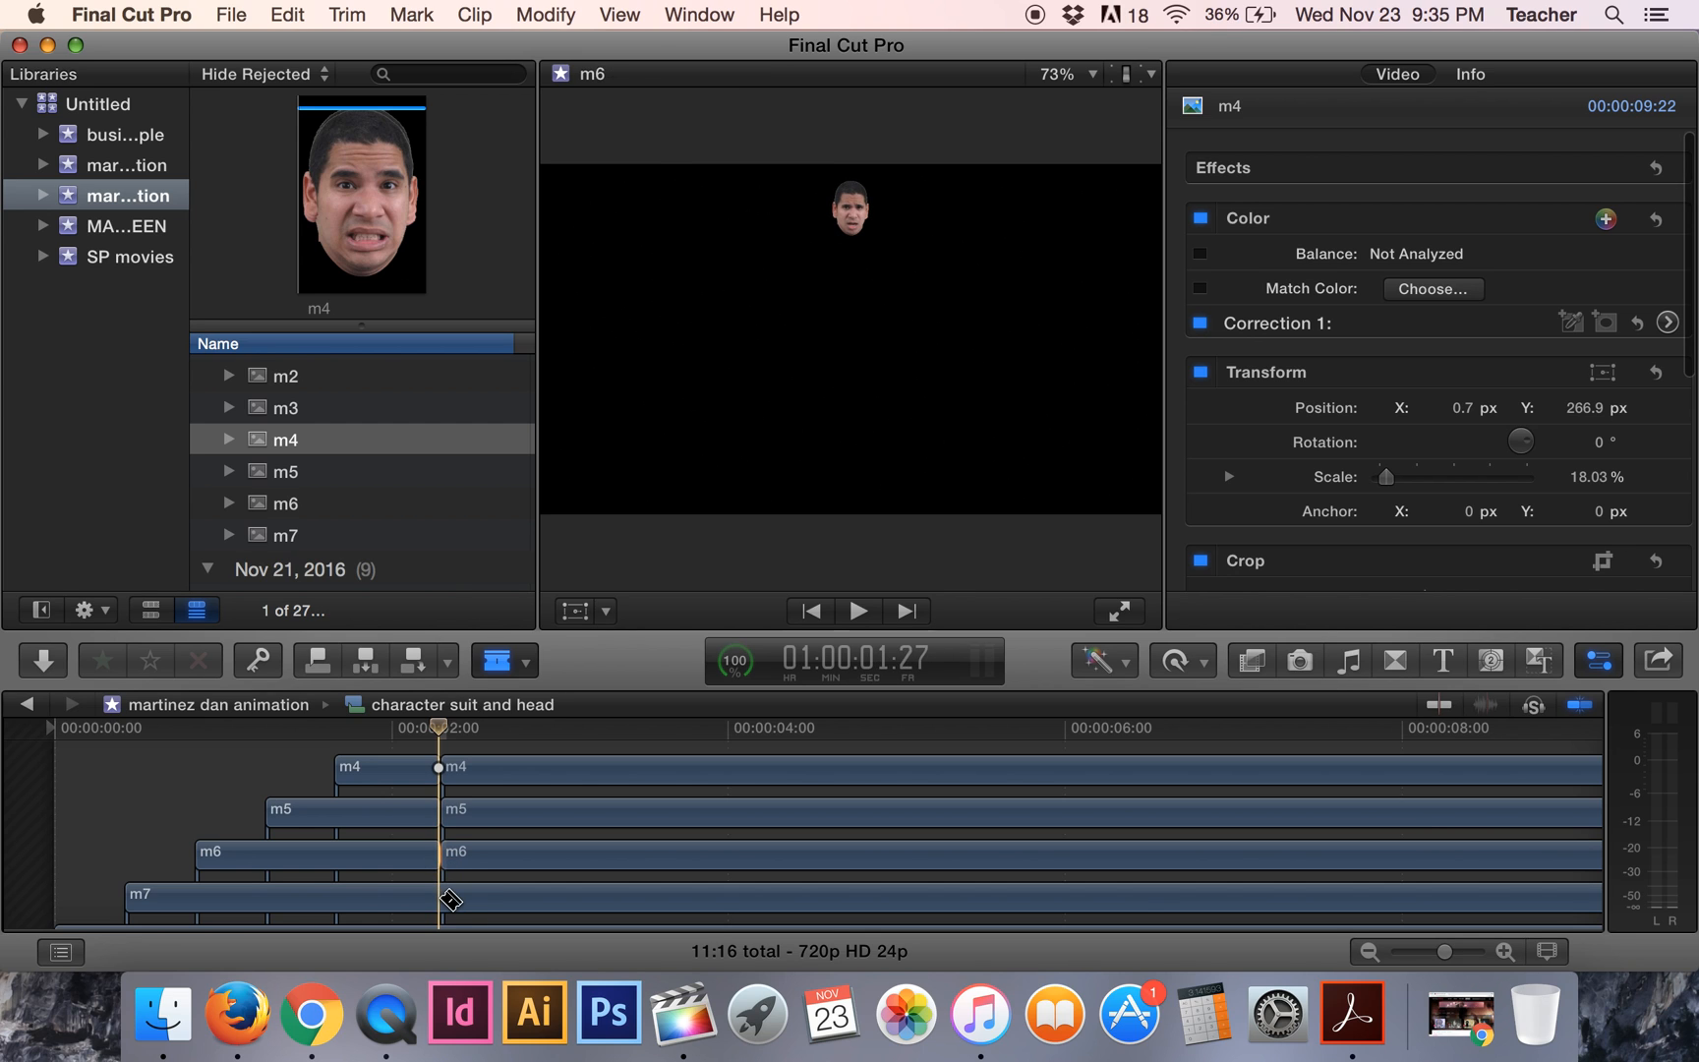
{"action": "left_click", "coordinate": [449, 900]}
{"action": "scroll", "coordinate": [468, 861], "scroll_direction": "down", "scroll_amount": 3}
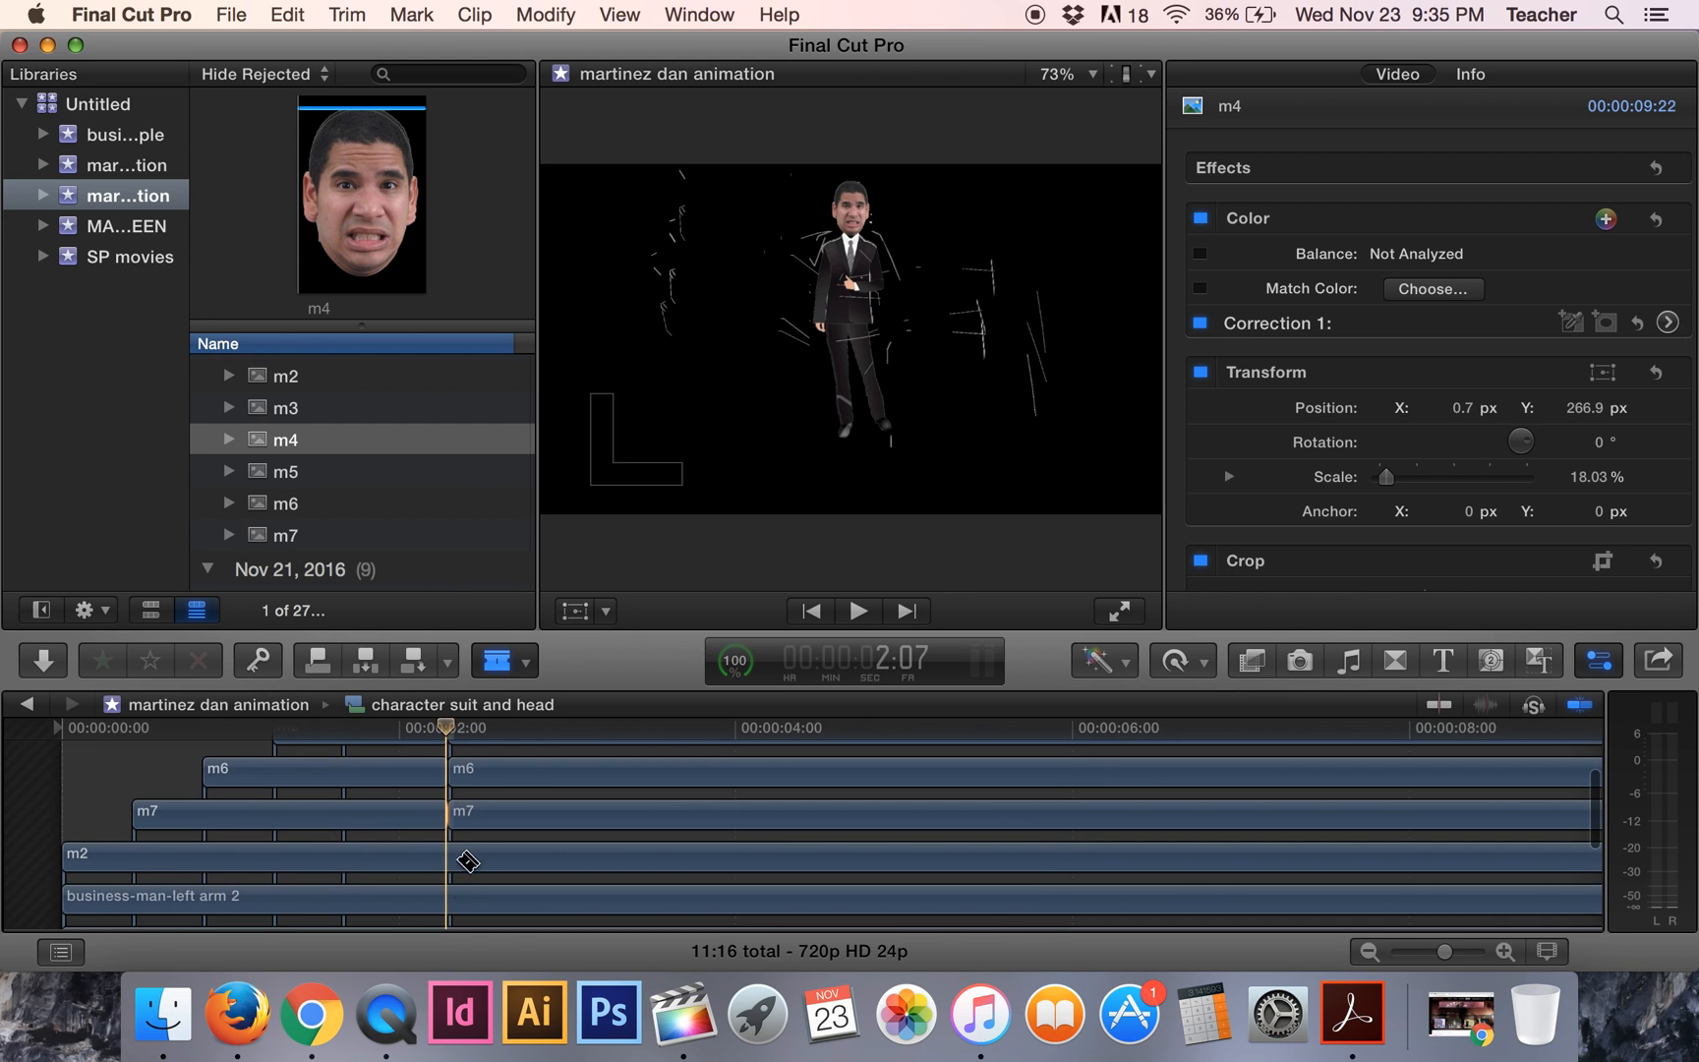
{"action": "left_click", "coordinate": [454, 858]}
{"action": "left_click", "coordinate": [452, 860]}
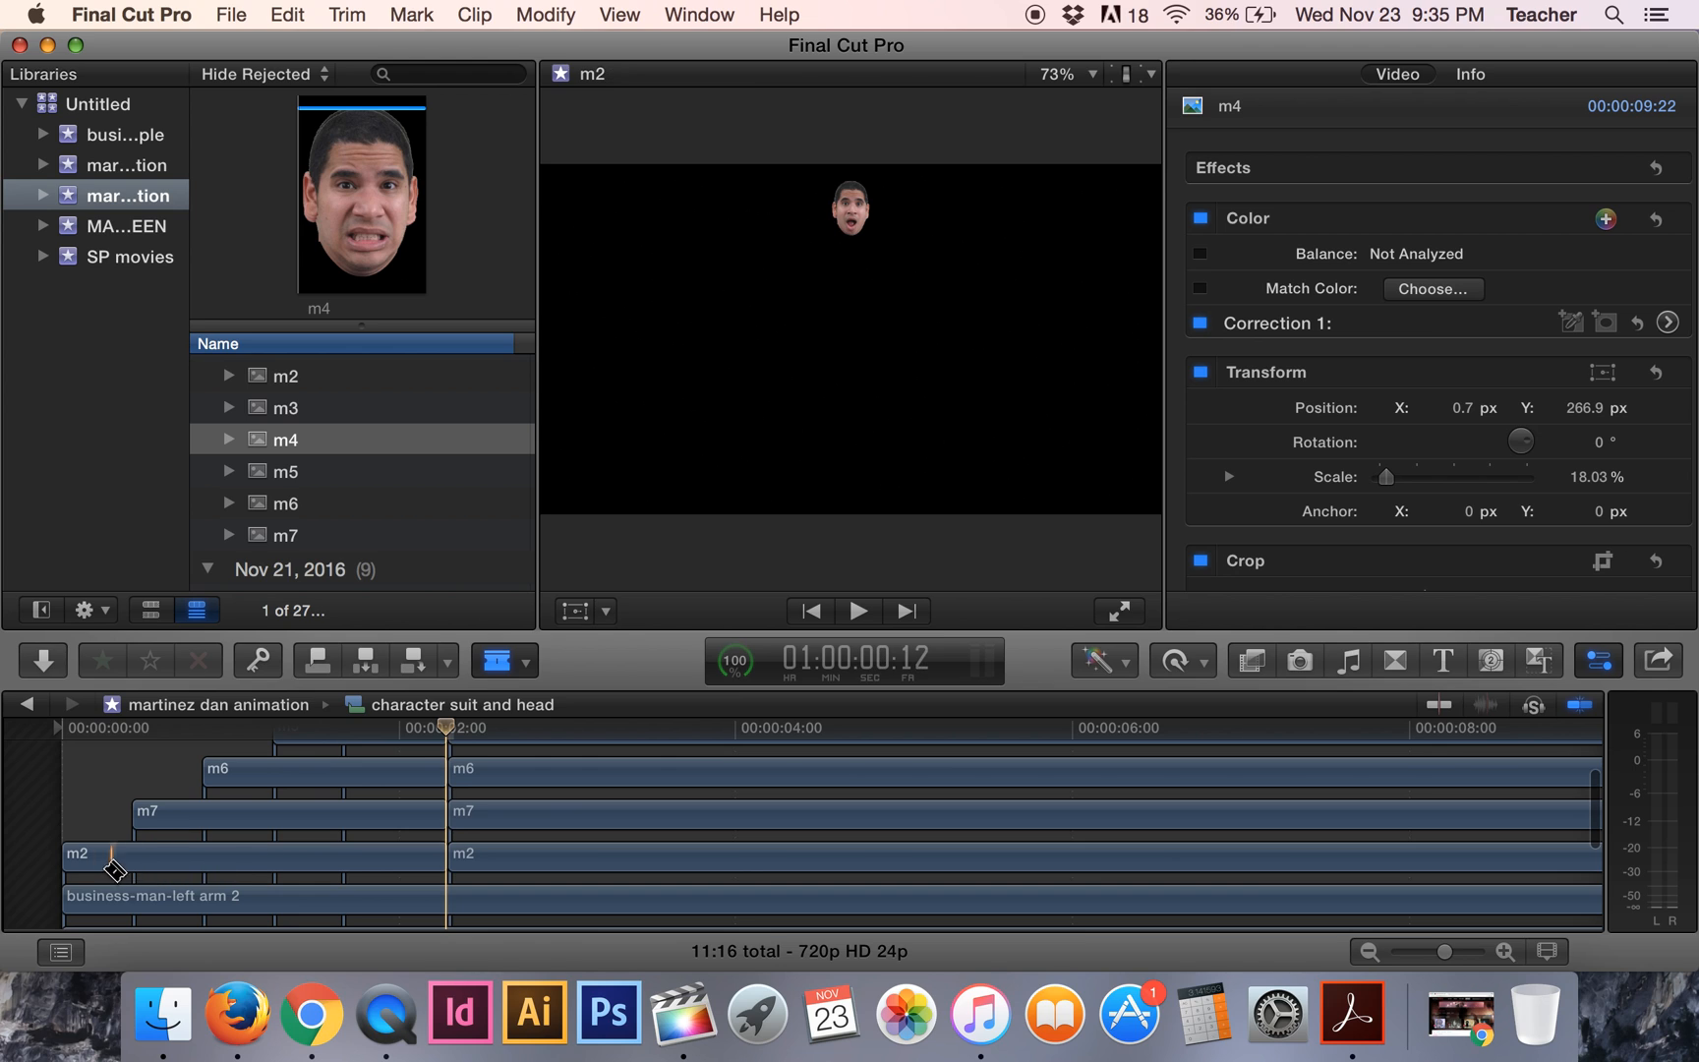
Delete the portions of the m2, m7, m6, m5 and m4 head clips after the 2:07 cut.
{"action": "left_click", "coordinate": [527, 663]}
{"action": "left_click", "coordinate": [531, 702]}
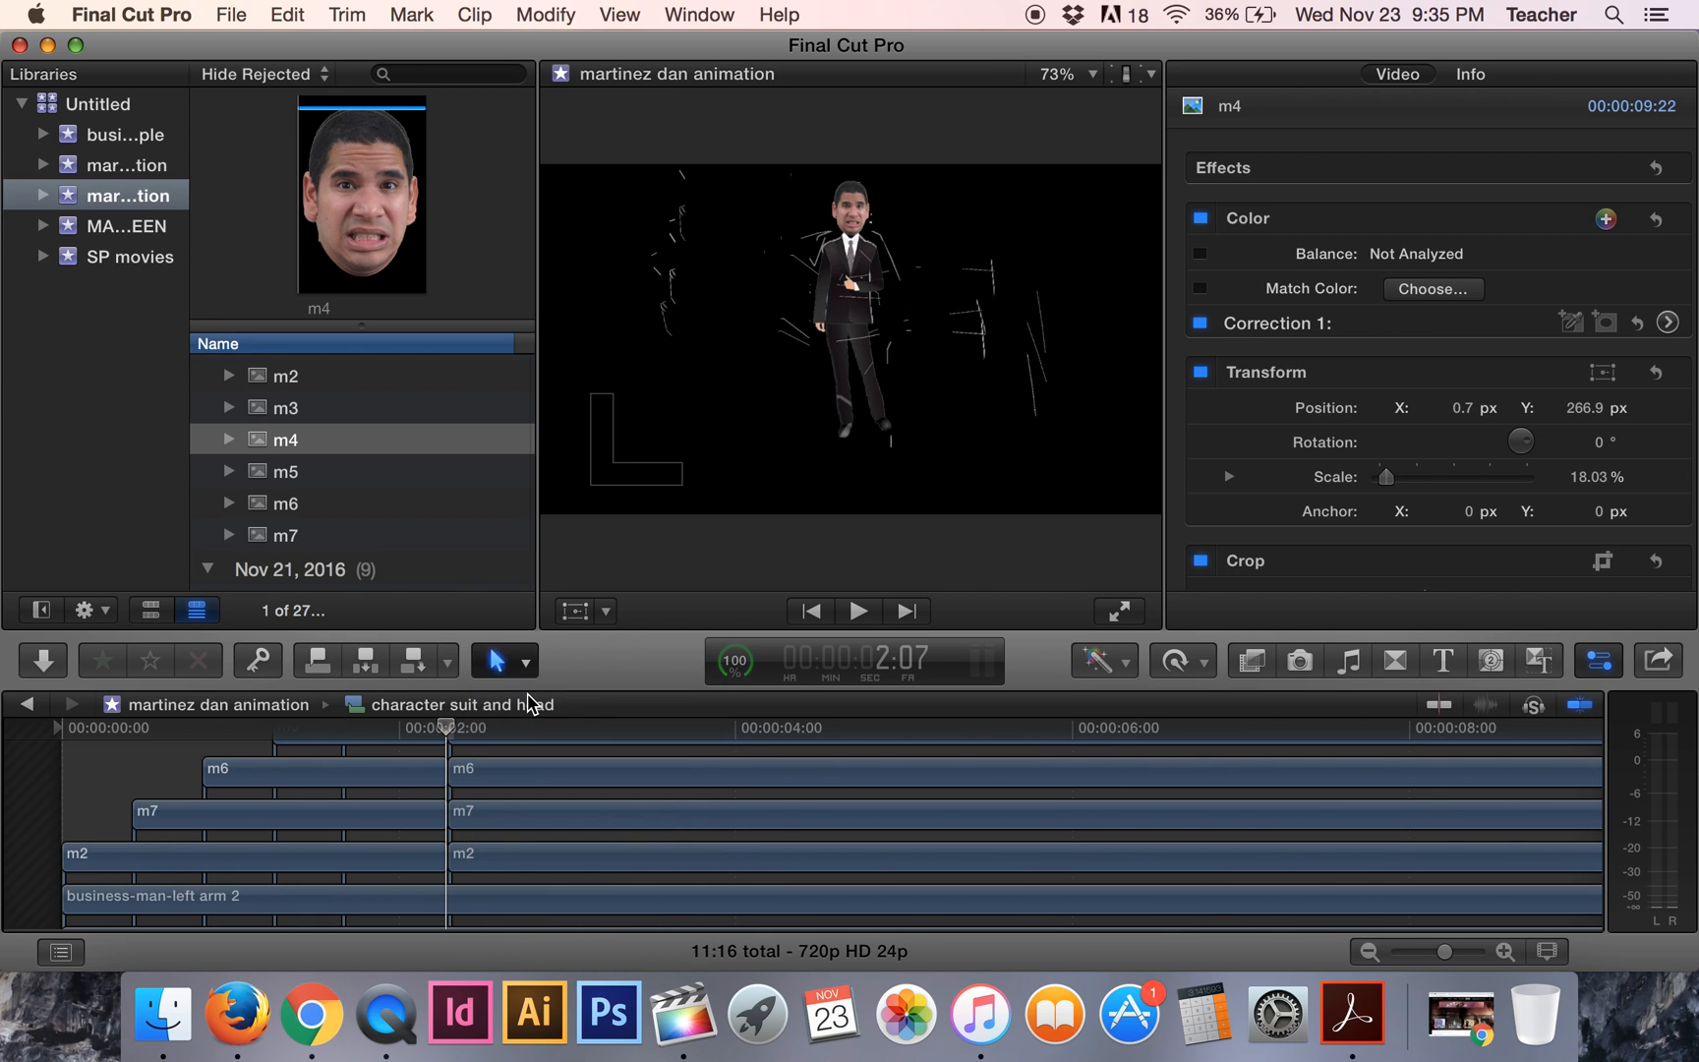
{"action": "left_click", "coordinate": [526, 863]}
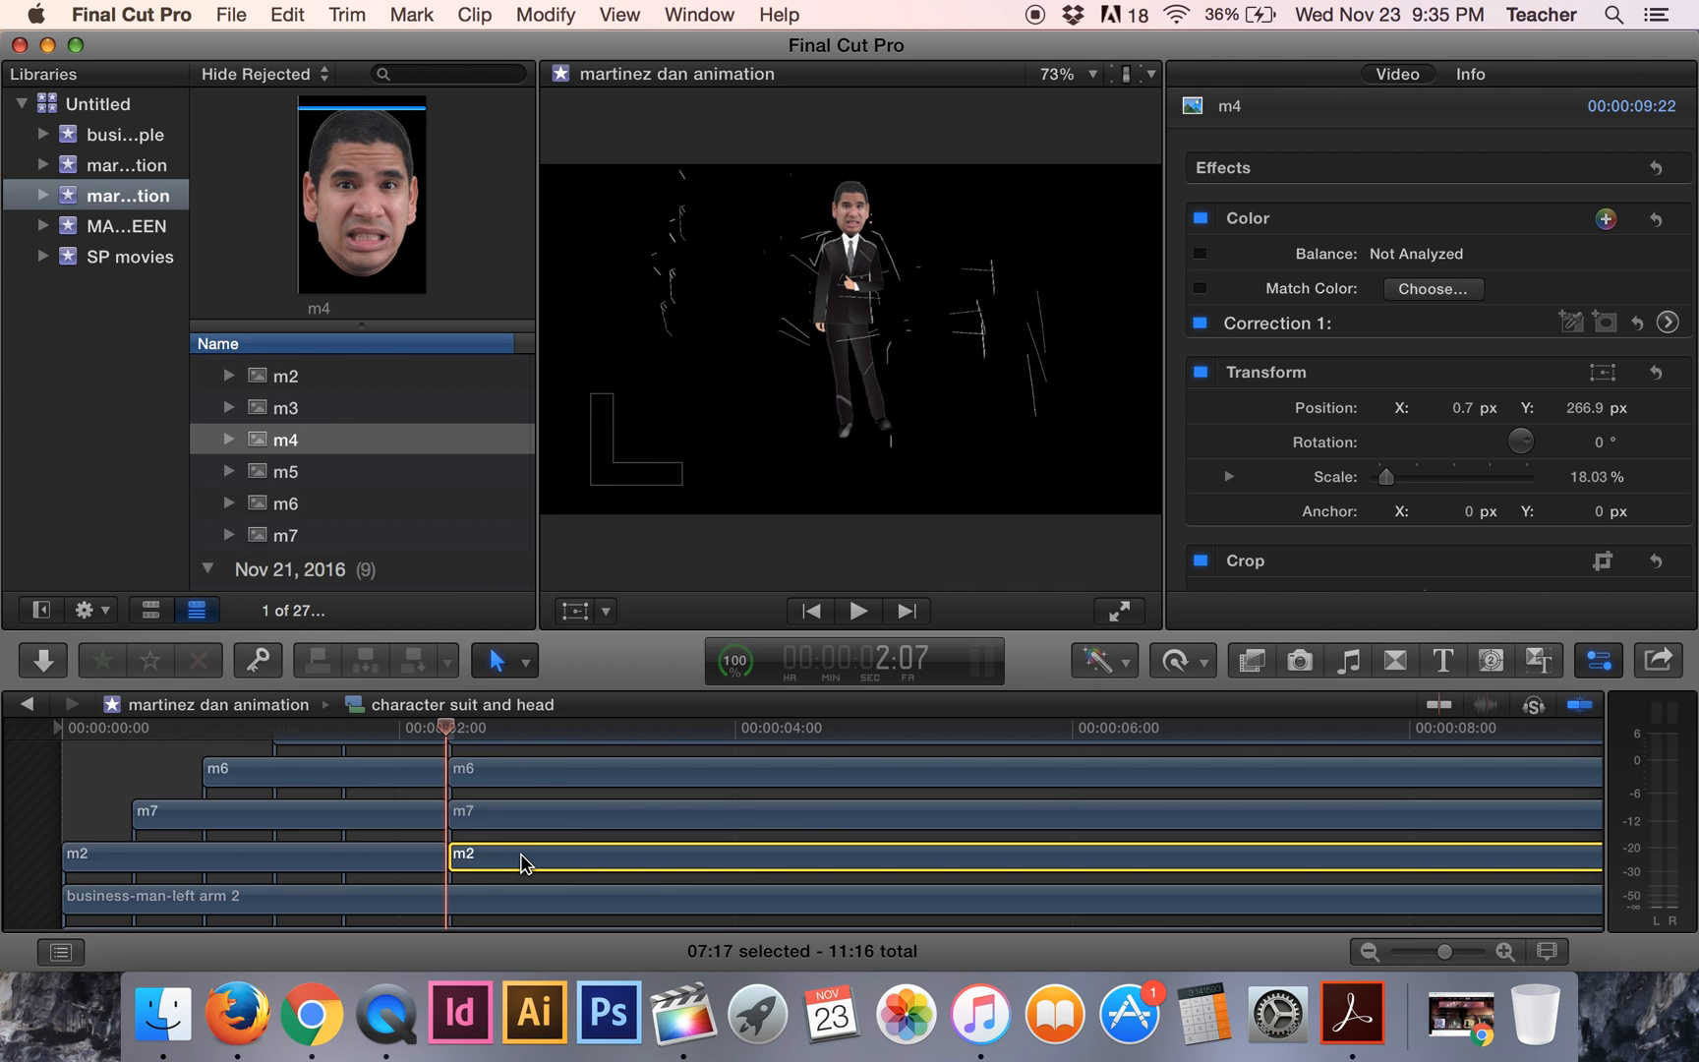
{"action": "key", "text": "Delete"}
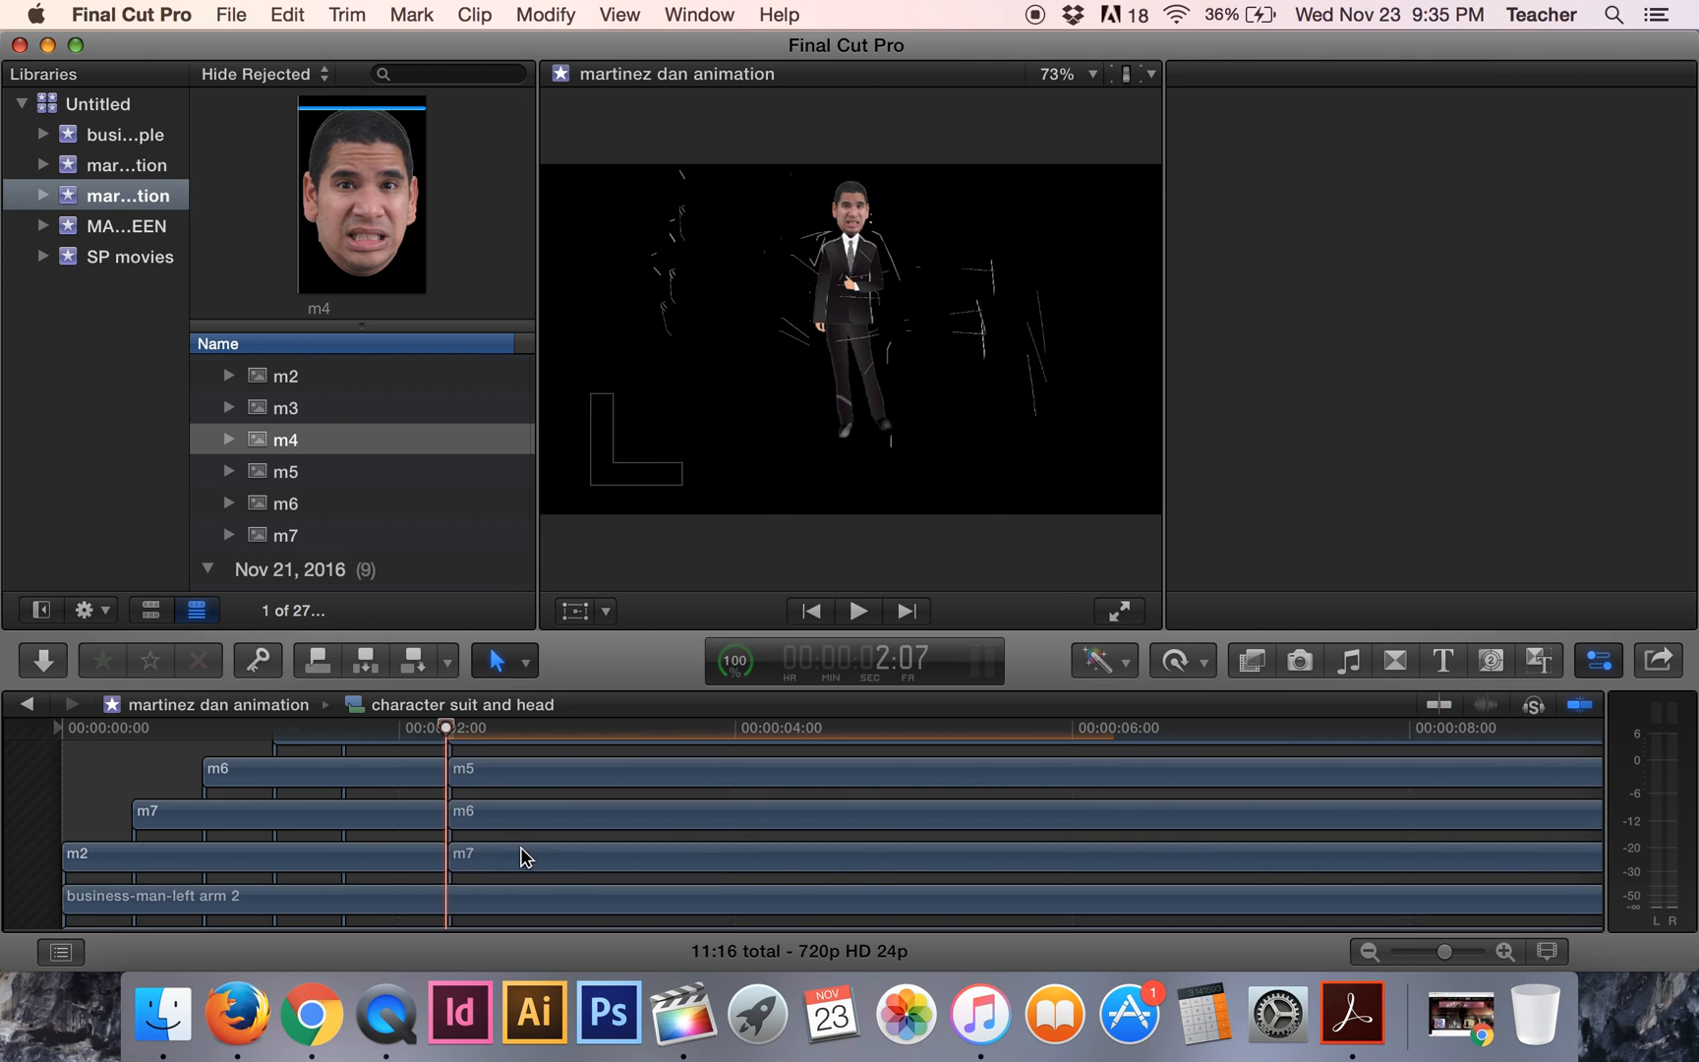
{"action": "left_click", "coordinate": [521, 863]}
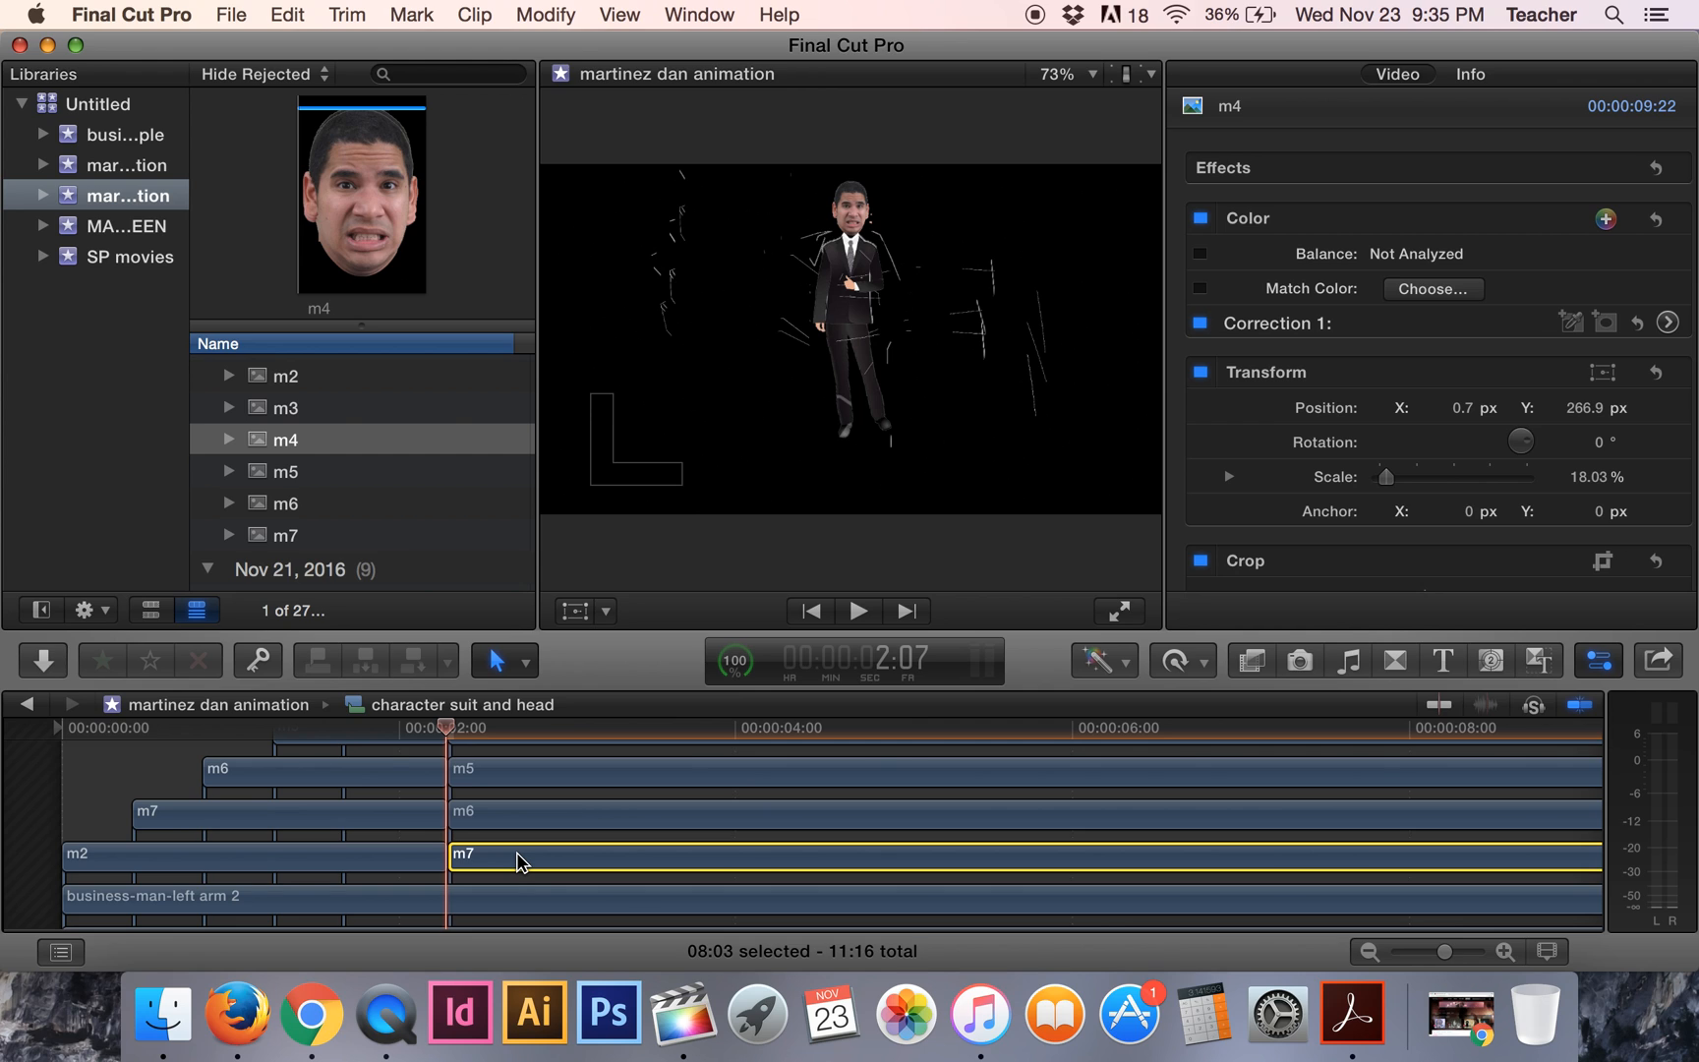
{"action": "key", "text": "Delete"}
{"action": "left_click", "coordinate": [521, 861]}
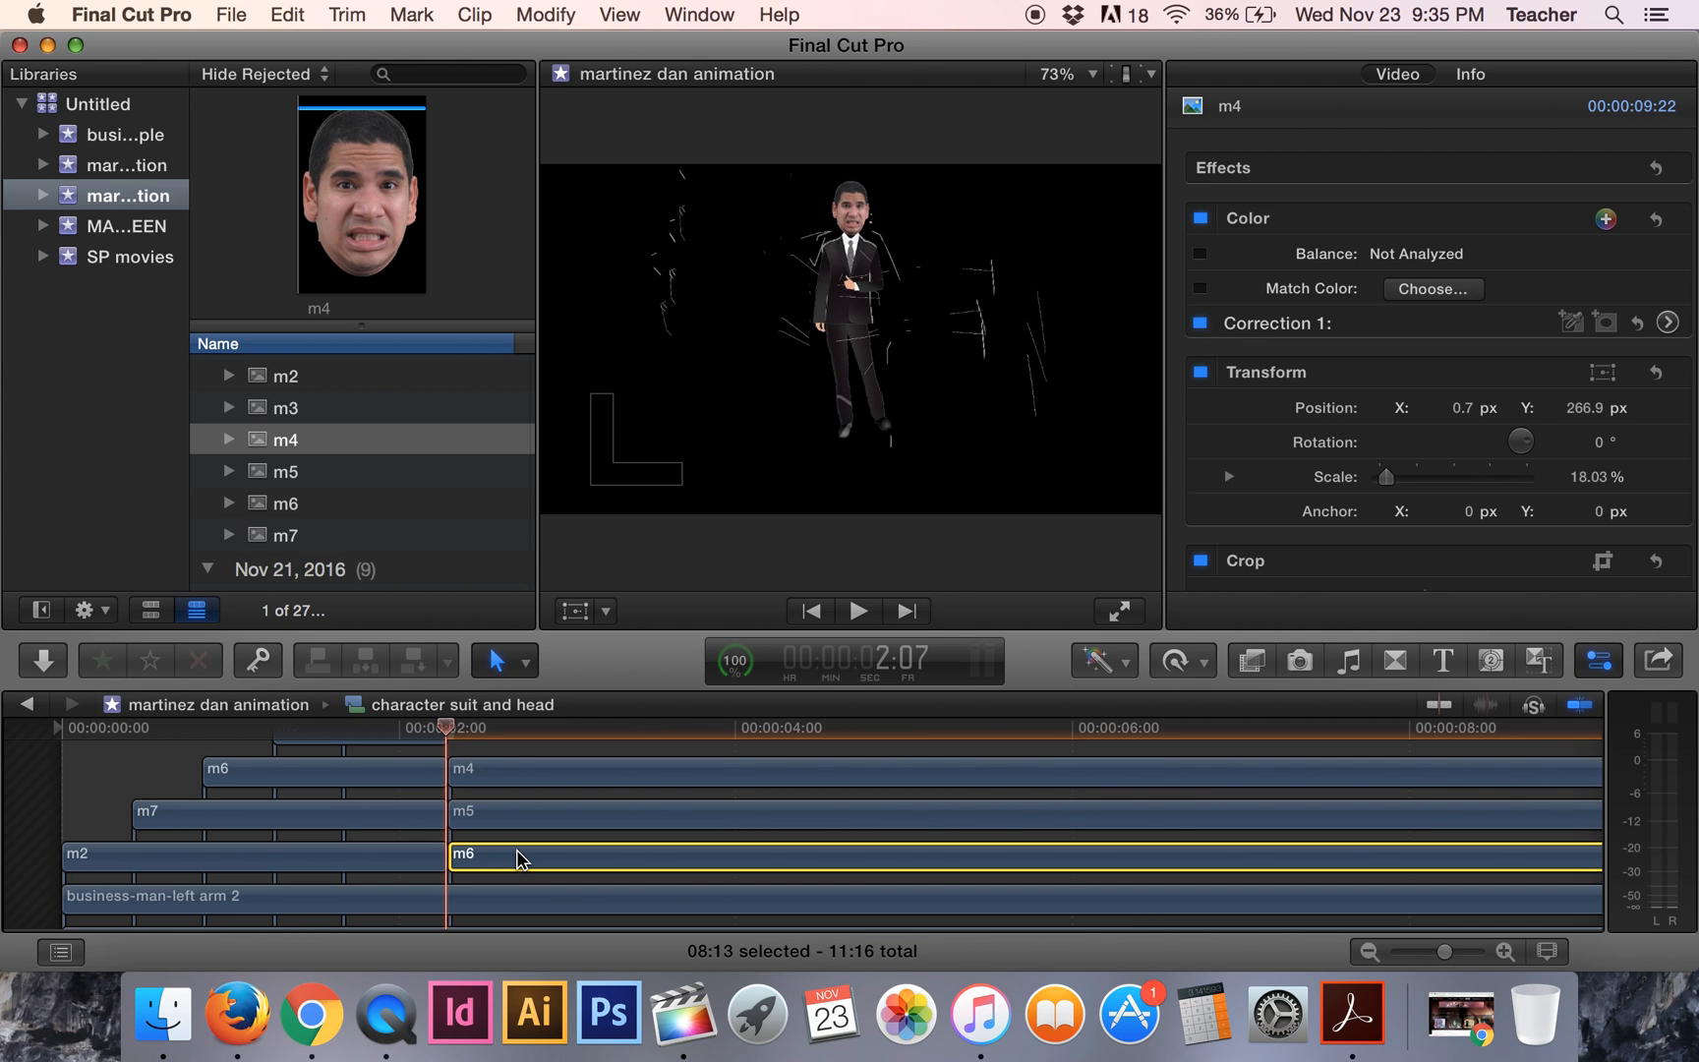
{"action": "key", "text": "Delete"}
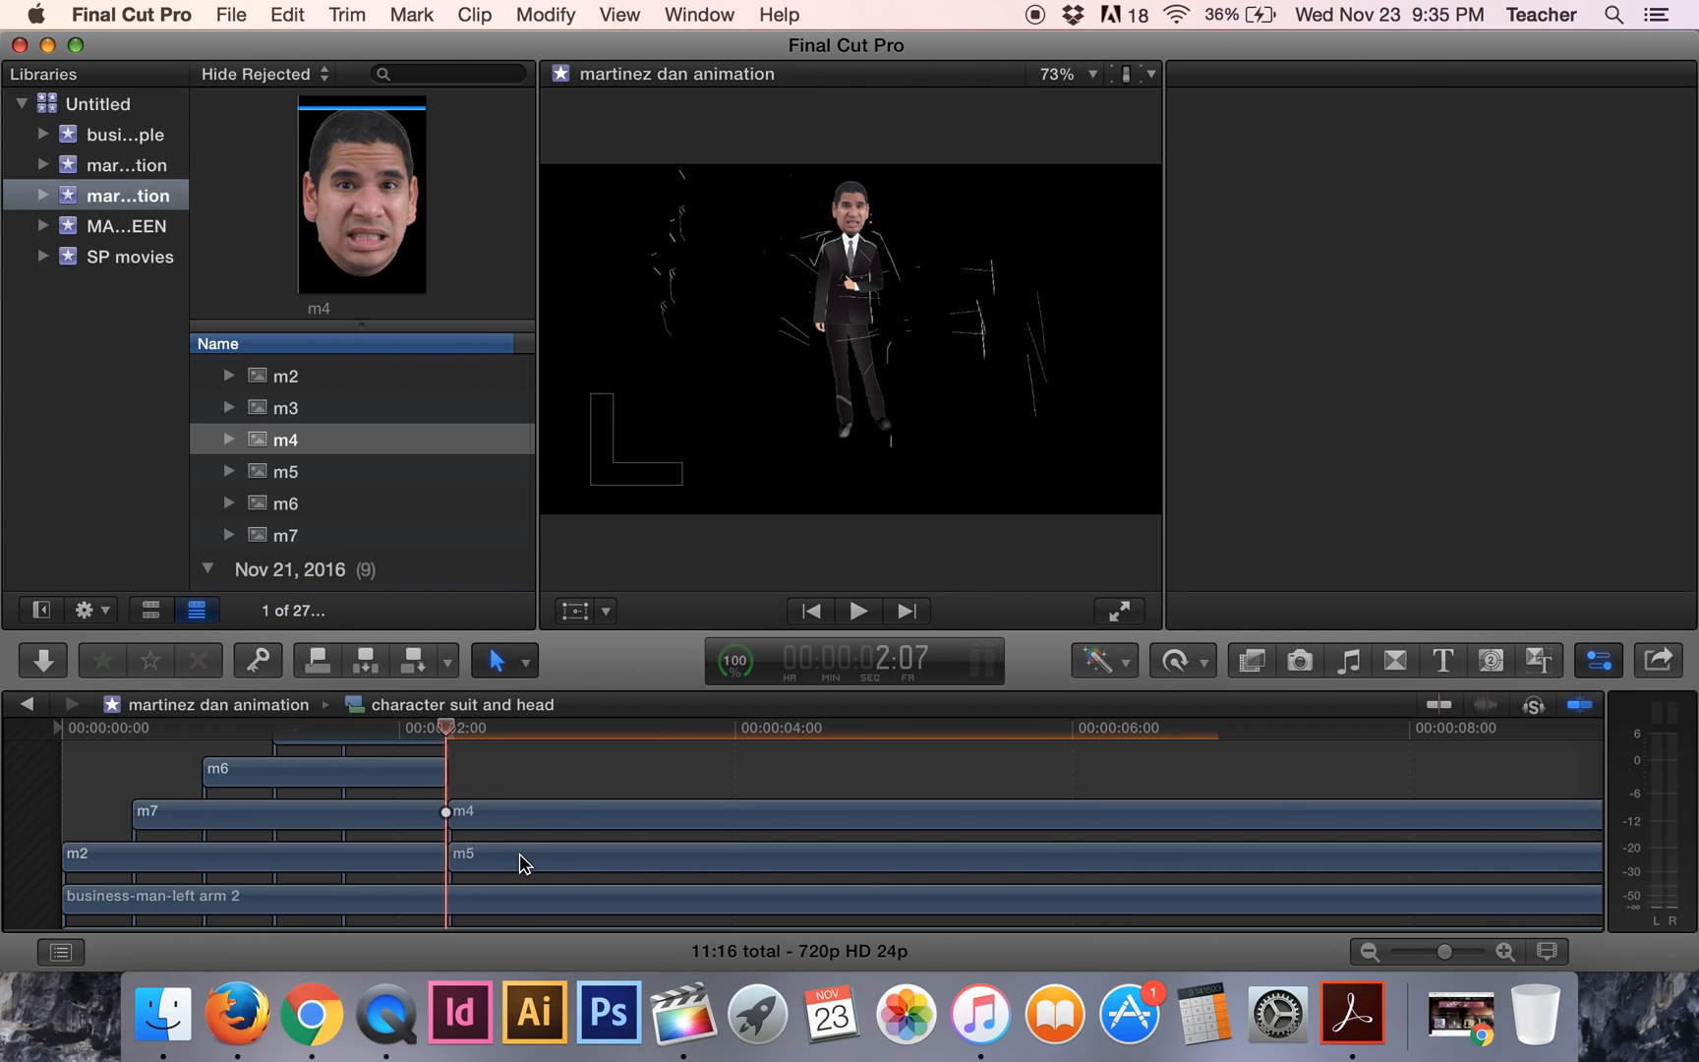
{"action": "left_click", "coordinate": [520, 857]}
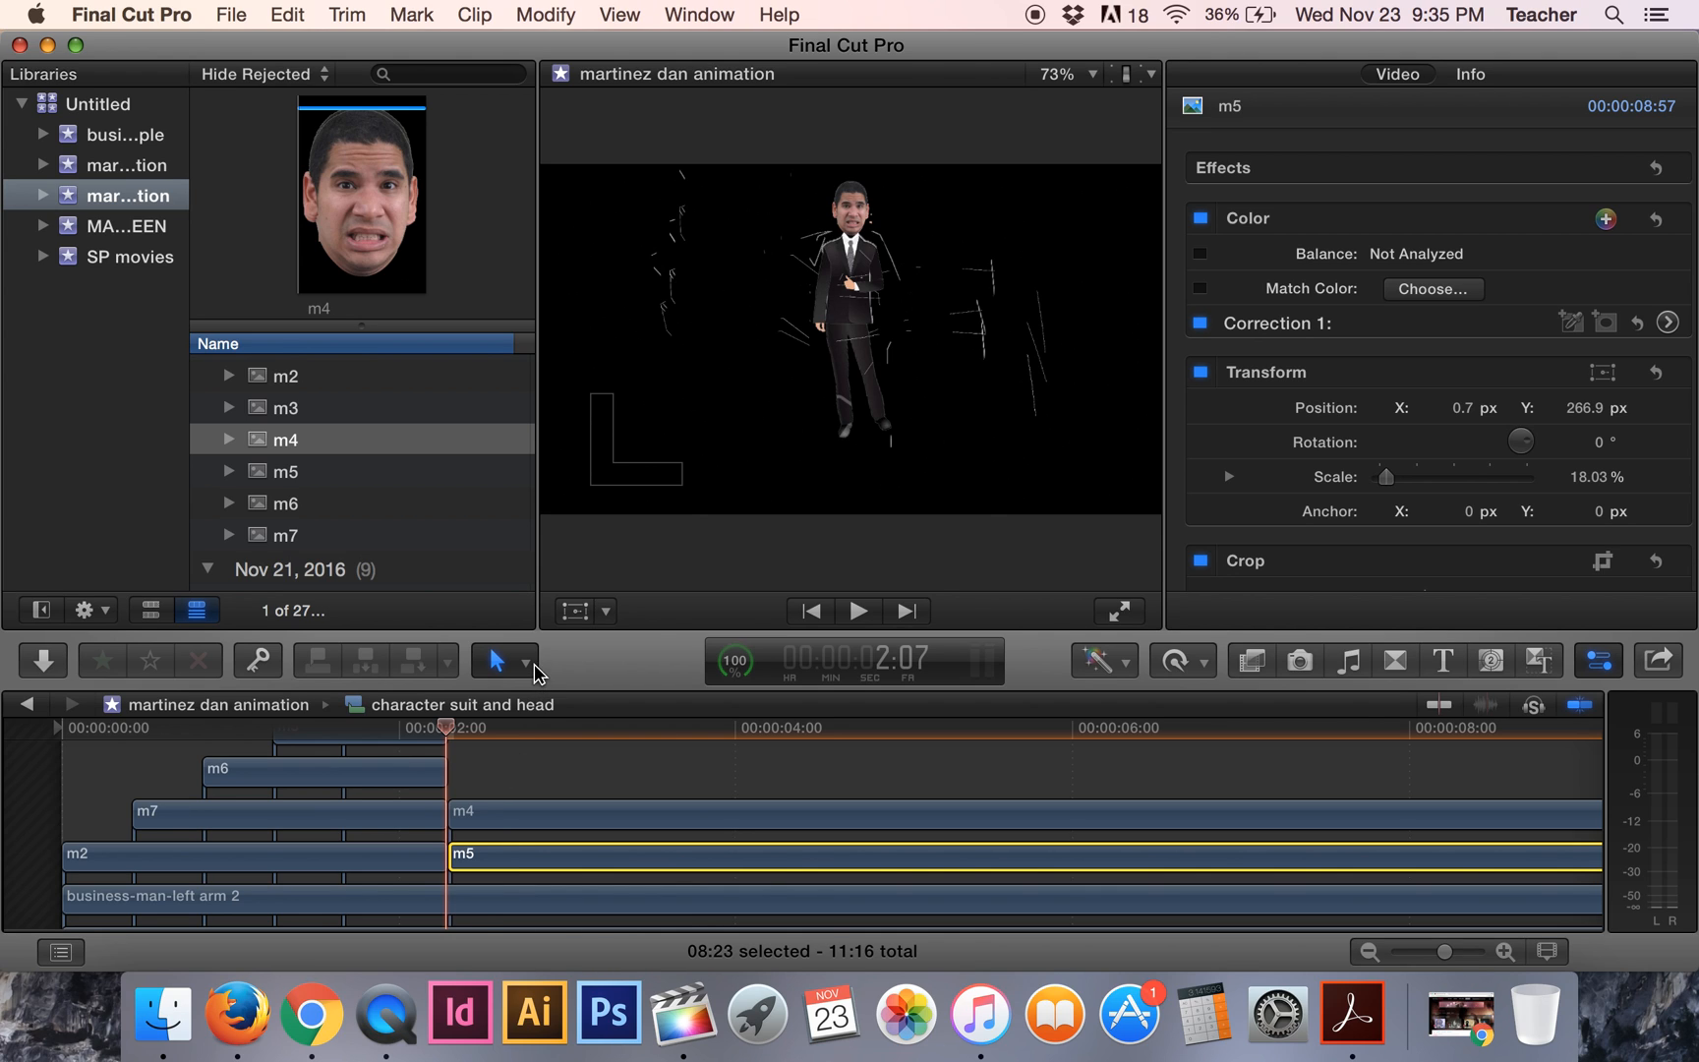
{"action": "key", "text": "Delete"}
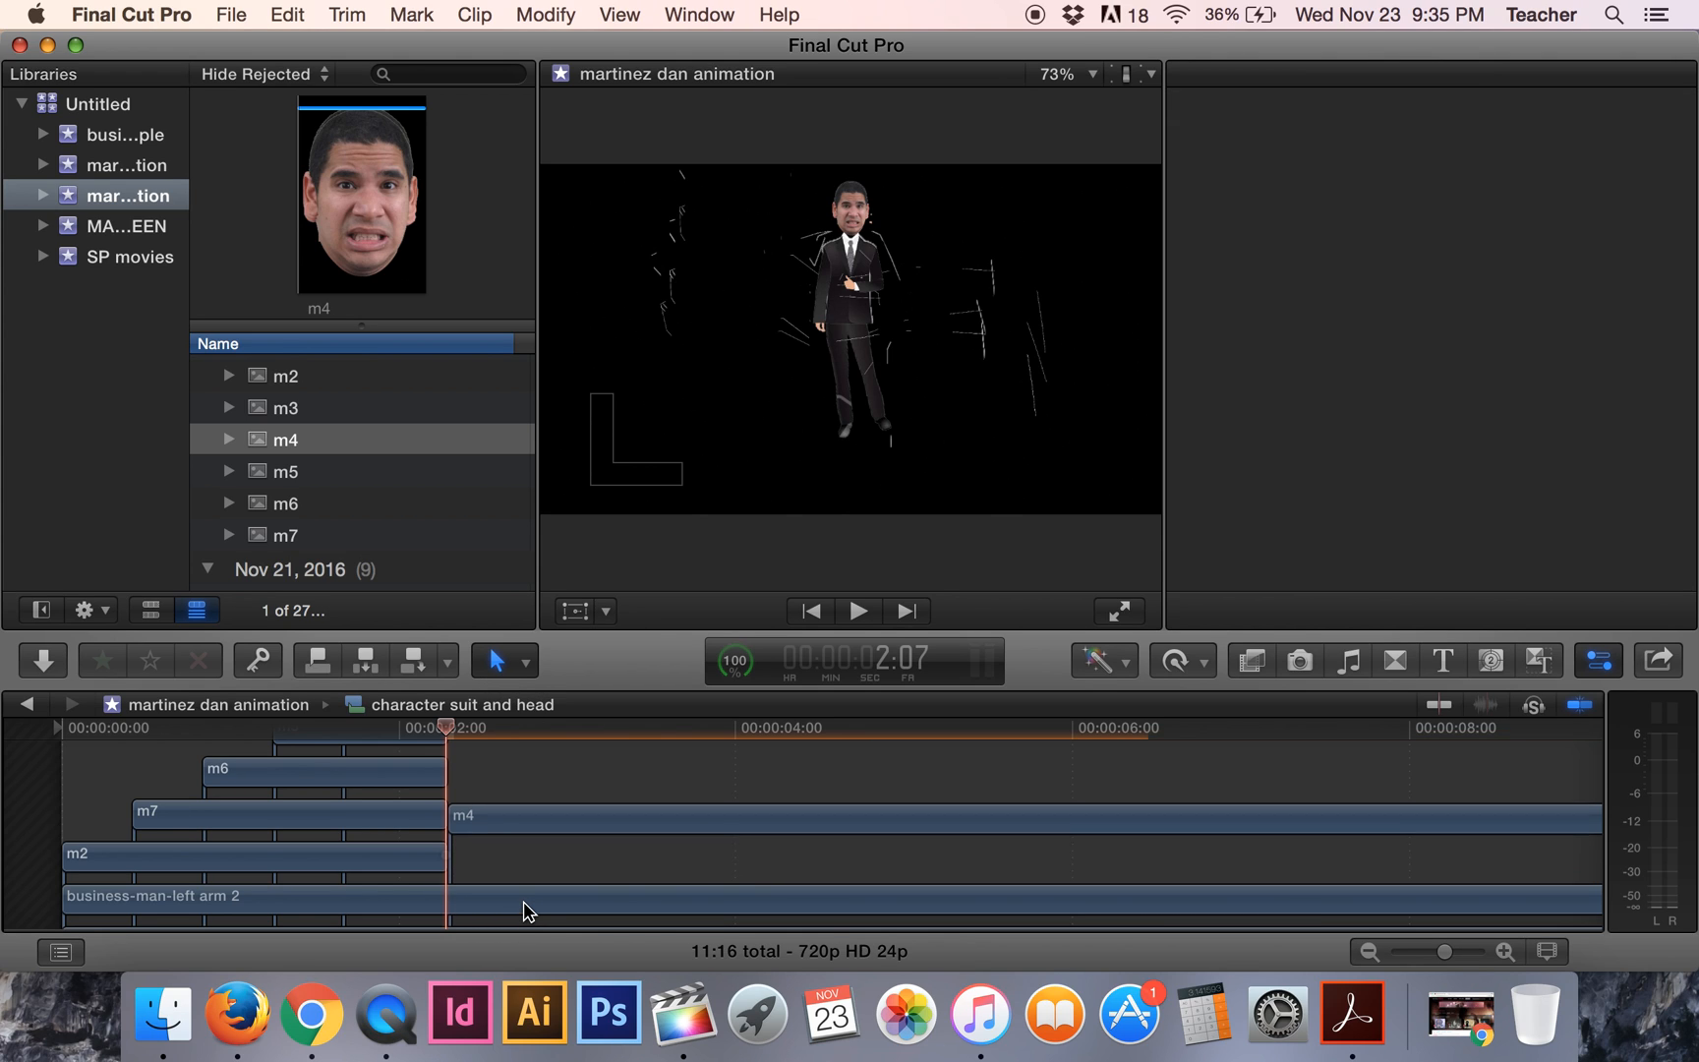
{"action": "left_click", "coordinate": [528, 865]}
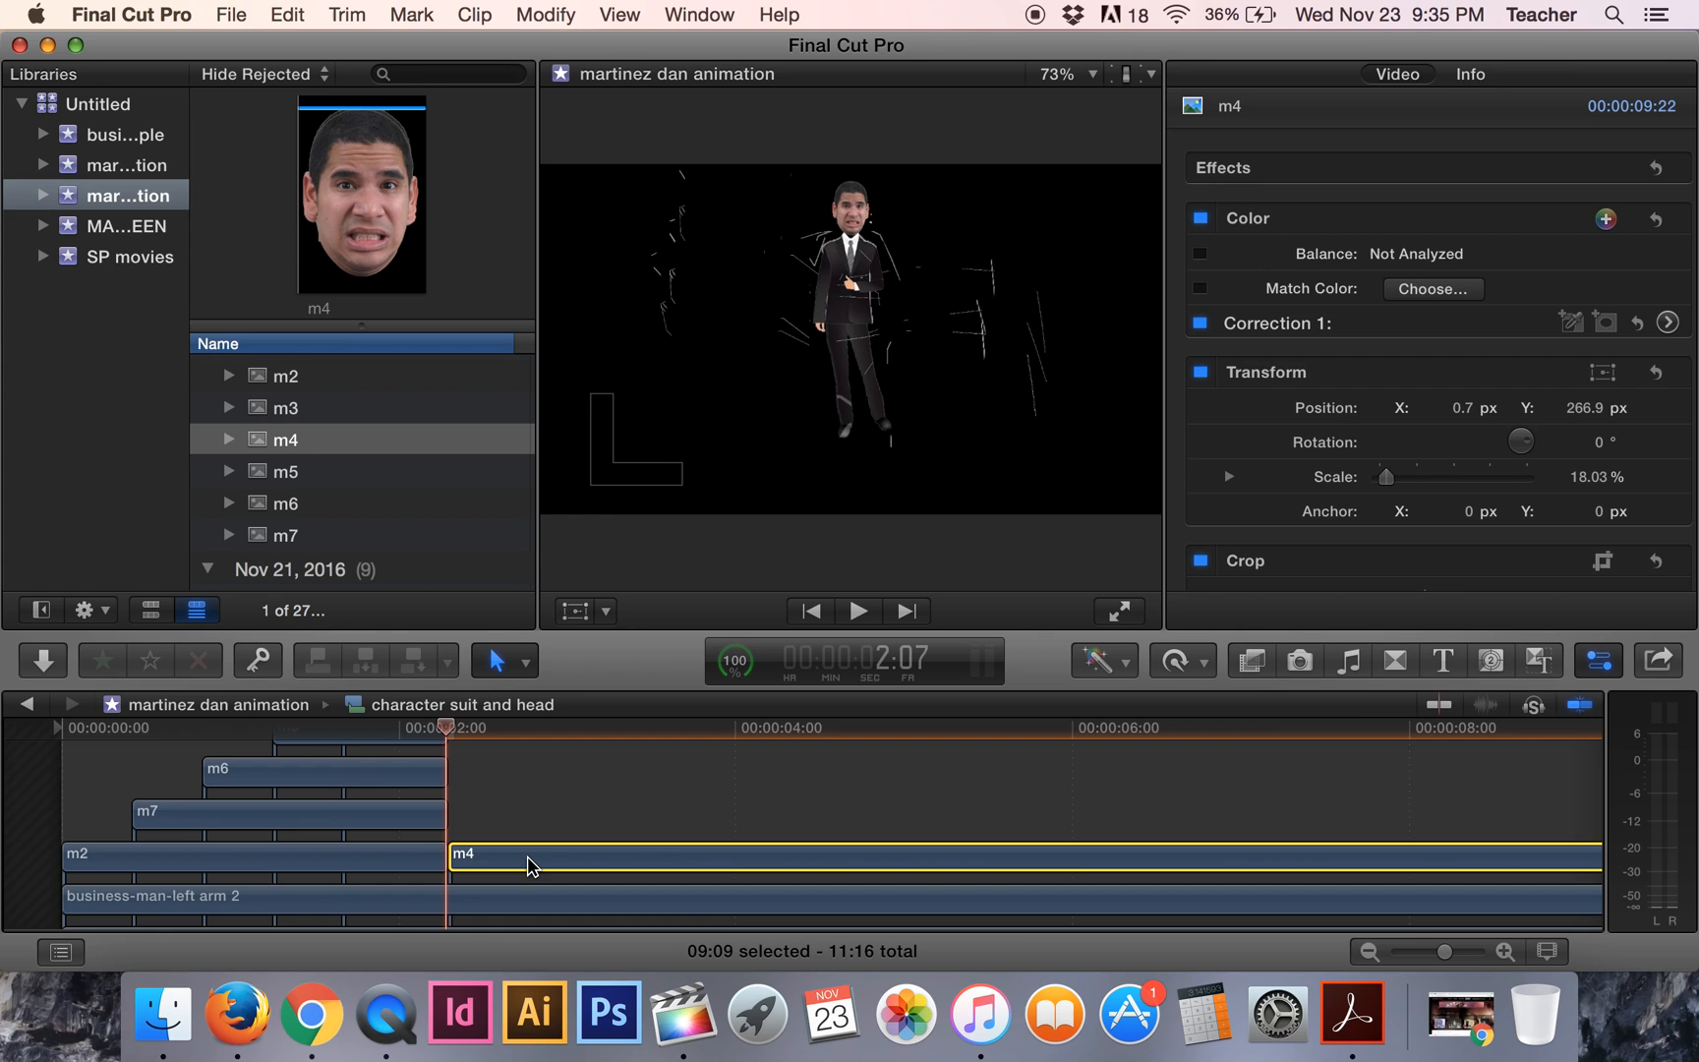
{"action": "key", "text": "Delete"}
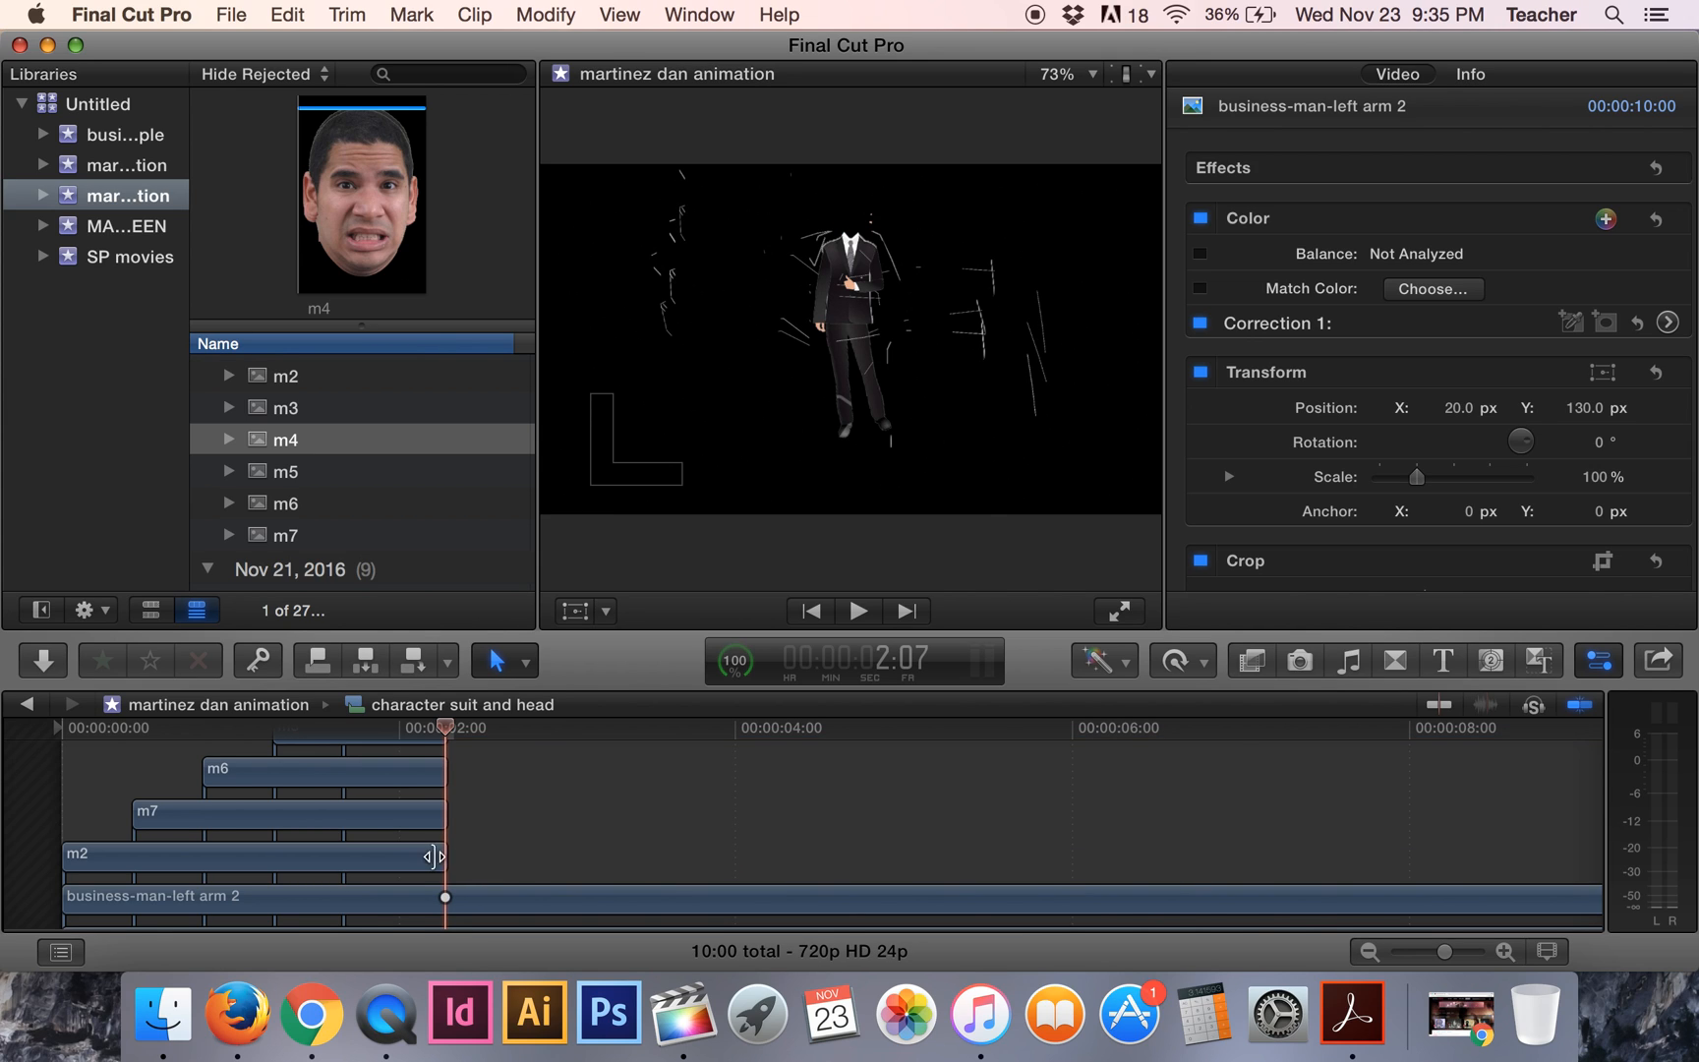
Copy the five trimmed head clips m2, m7, m6, m5 and m4 together.
{"action": "left_click", "coordinate": [433, 857]}
{"action": "left_click", "coordinate": [420, 816], "text": "super"}
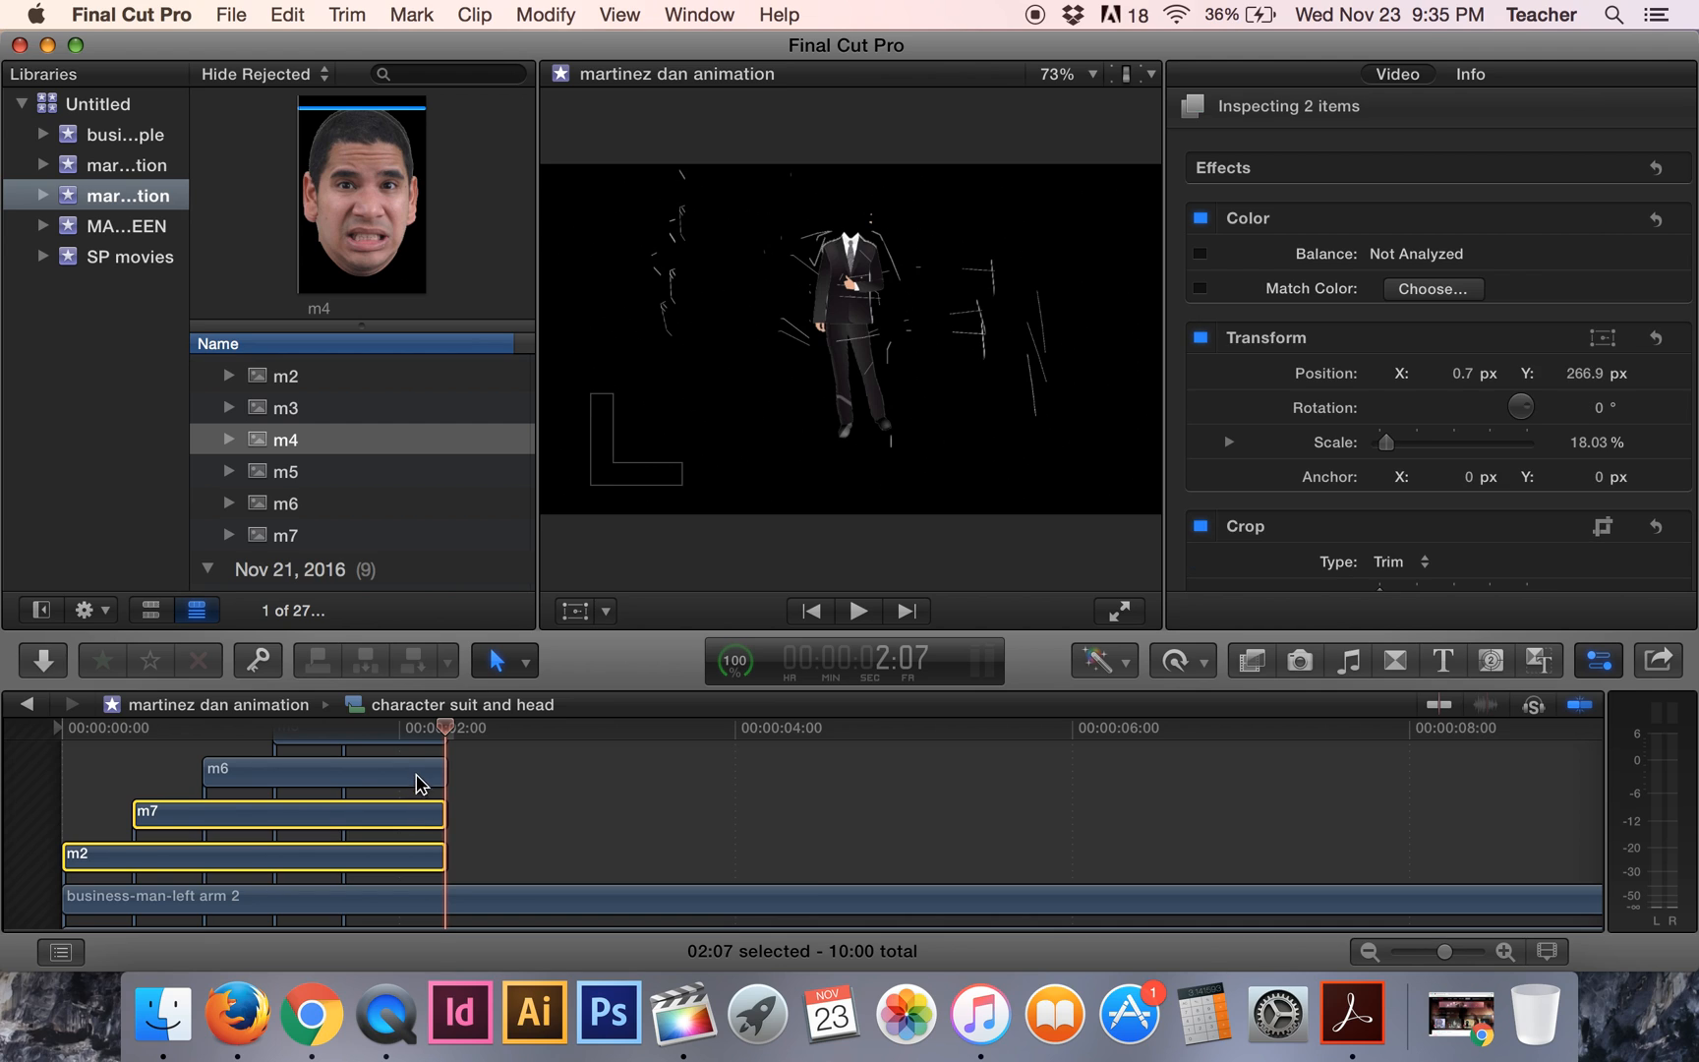
{"action": "left_click", "coordinate": [421, 781], "text": "super"}
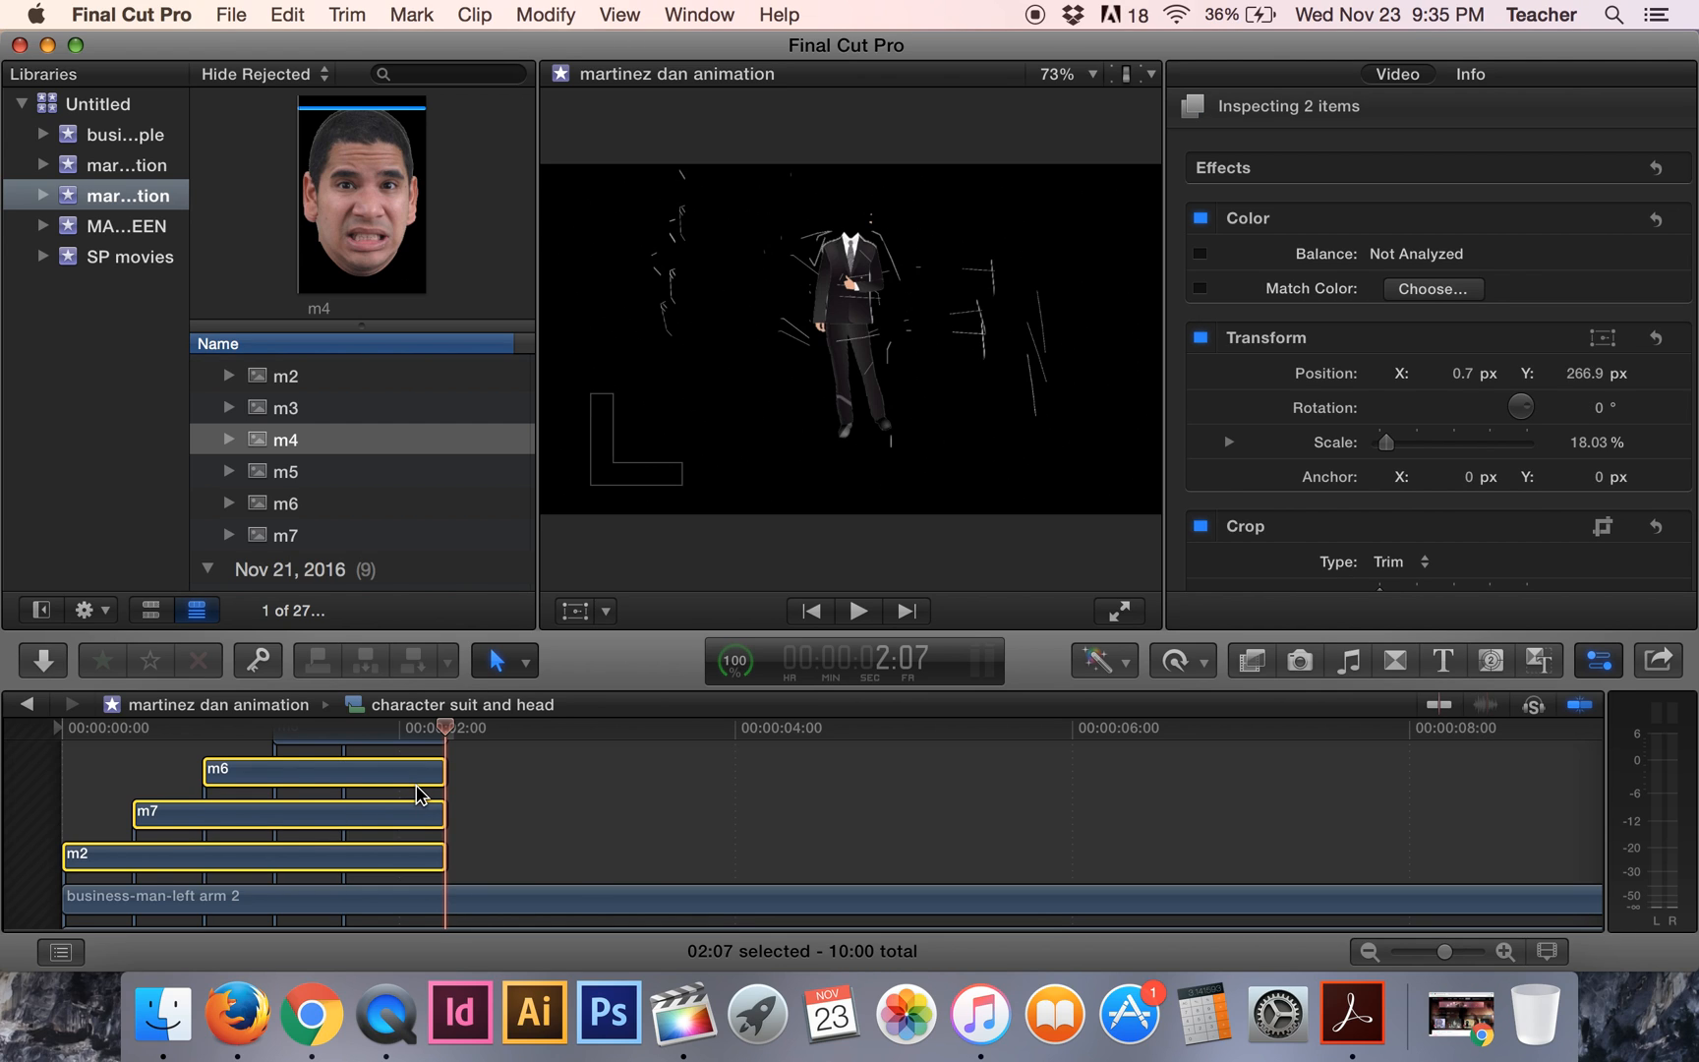
{"action": "scroll", "coordinate": [420, 794], "scroll_direction": "up", "scroll_amount": 2}
{"action": "left_click", "coordinate": [413, 808], "text": "super"}
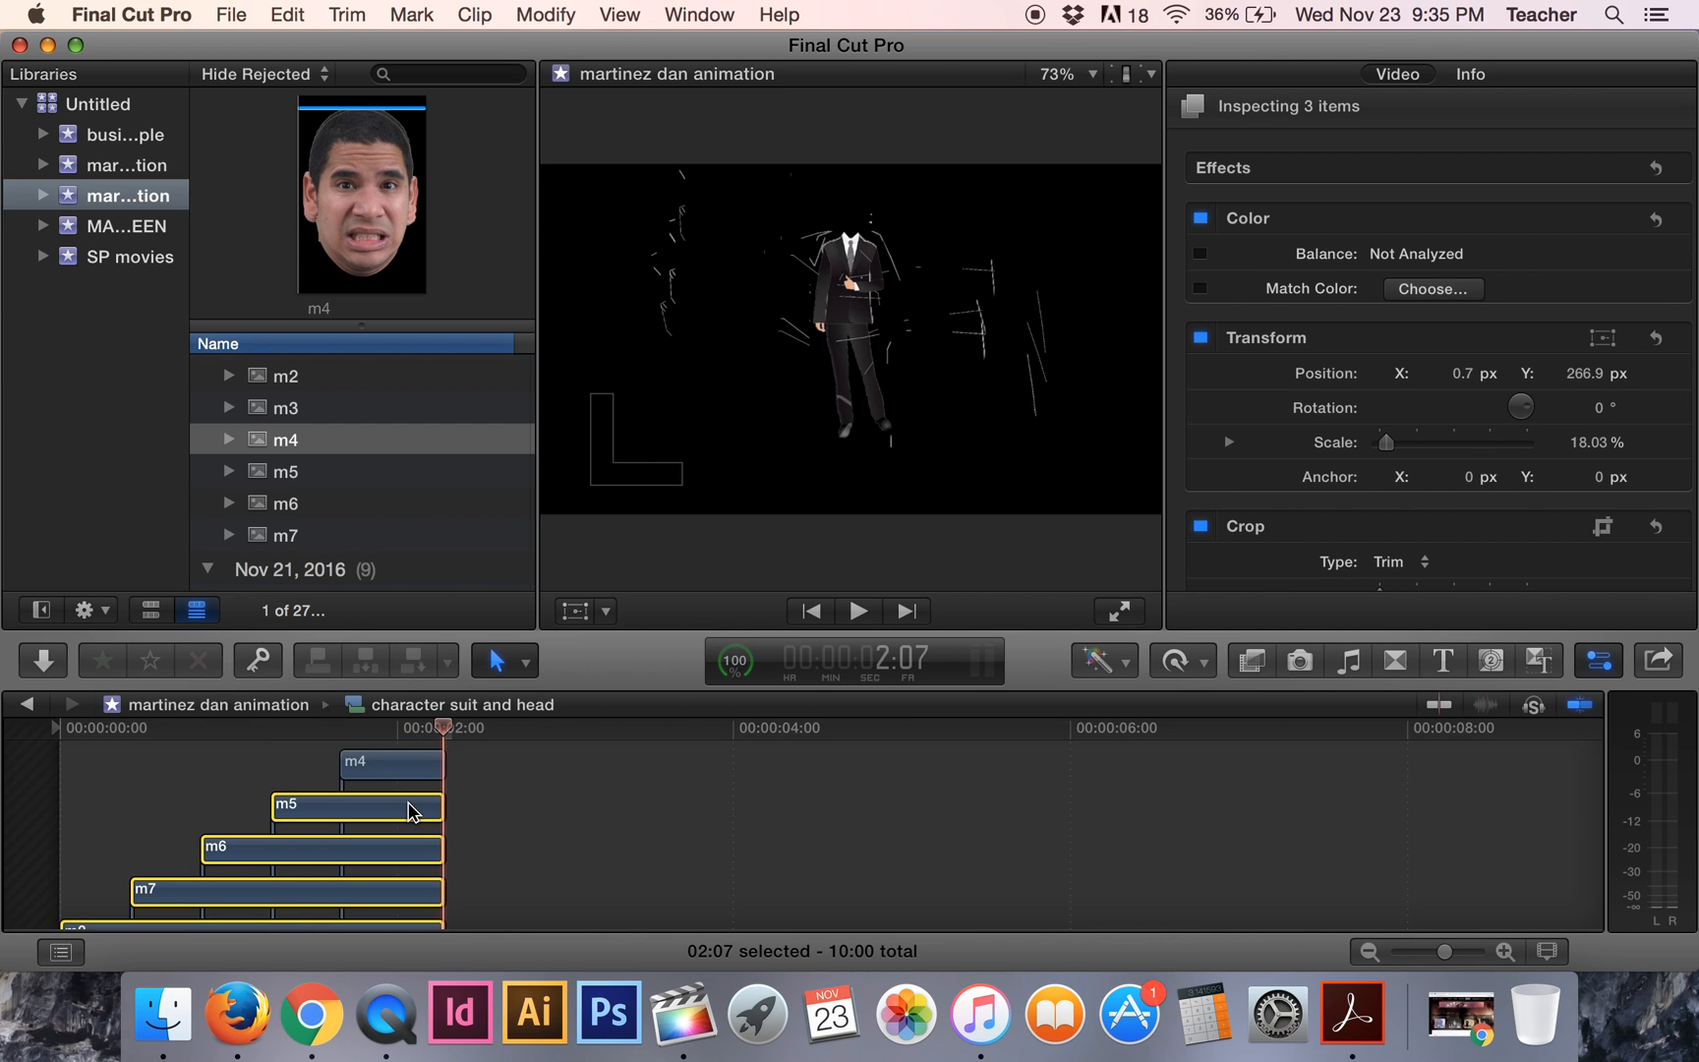
{"action": "left_click", "coordinate": [411, 765], "text": "super"}
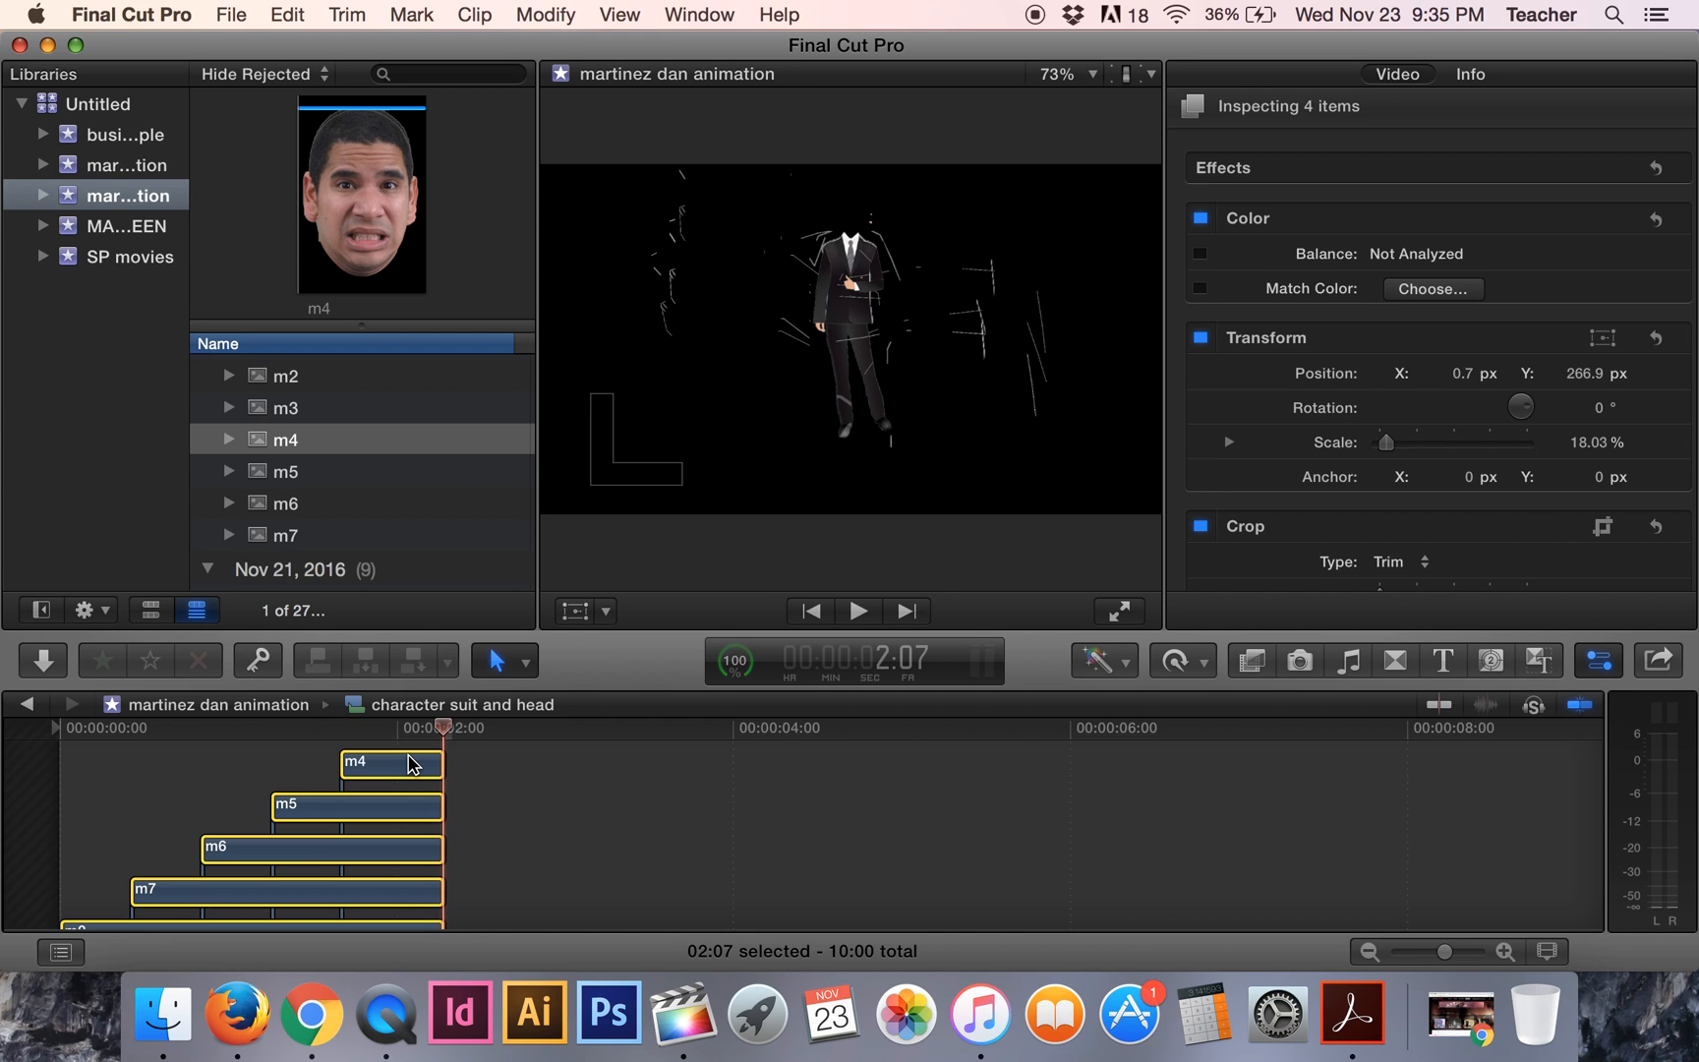
{"action": "scroll", "coordinate": [413, 776], "scroll_direction": "up", "scroll_amount": 1}
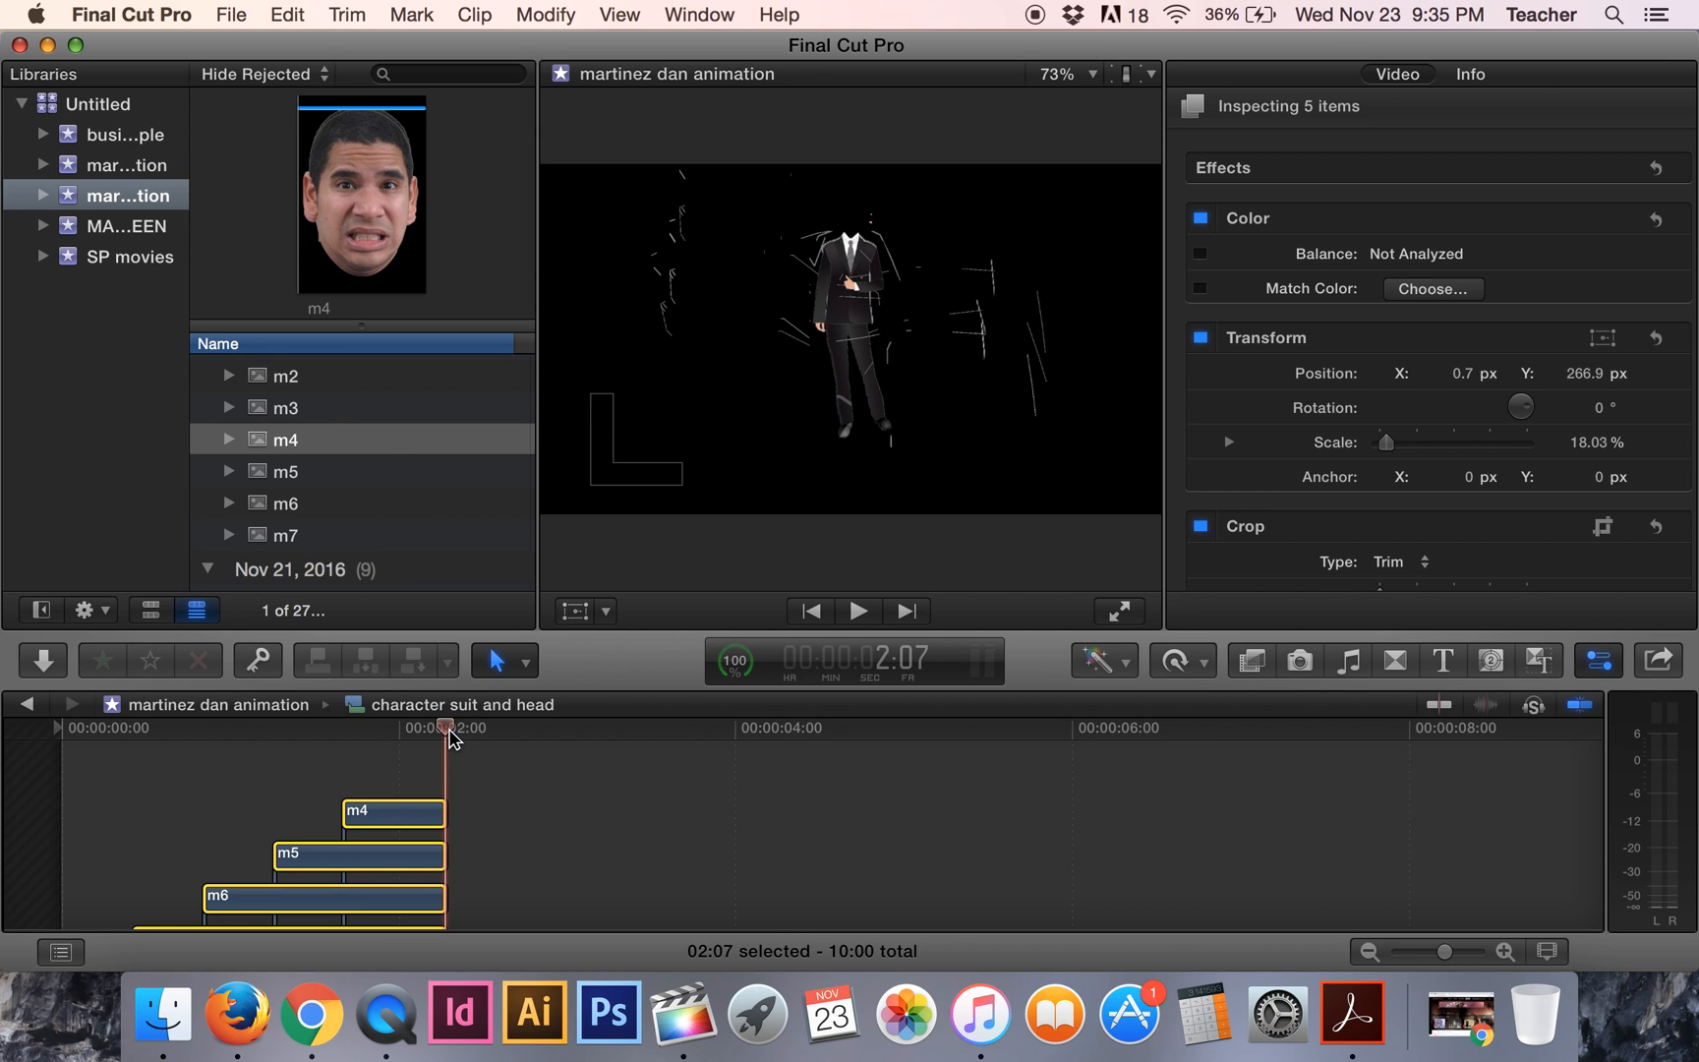
{"action": "left_click", "coordinate": [290, 14]}
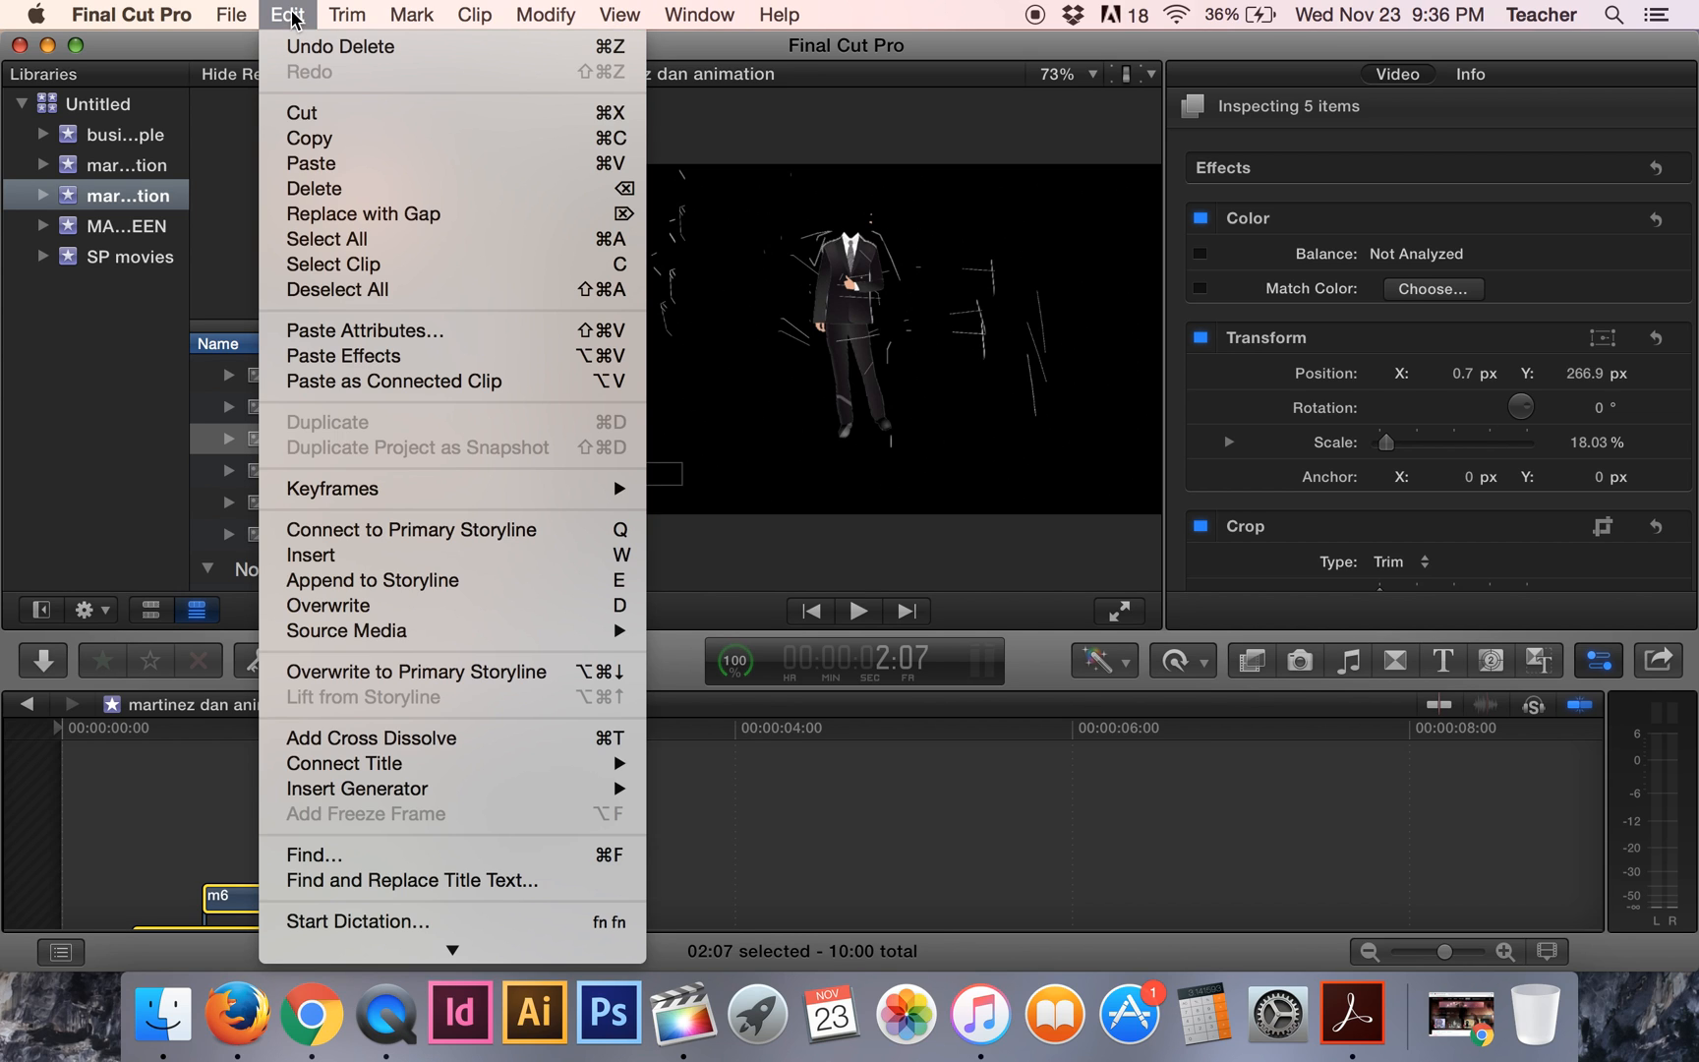
{"action": "left_click", "coordinate": [313, 146]}
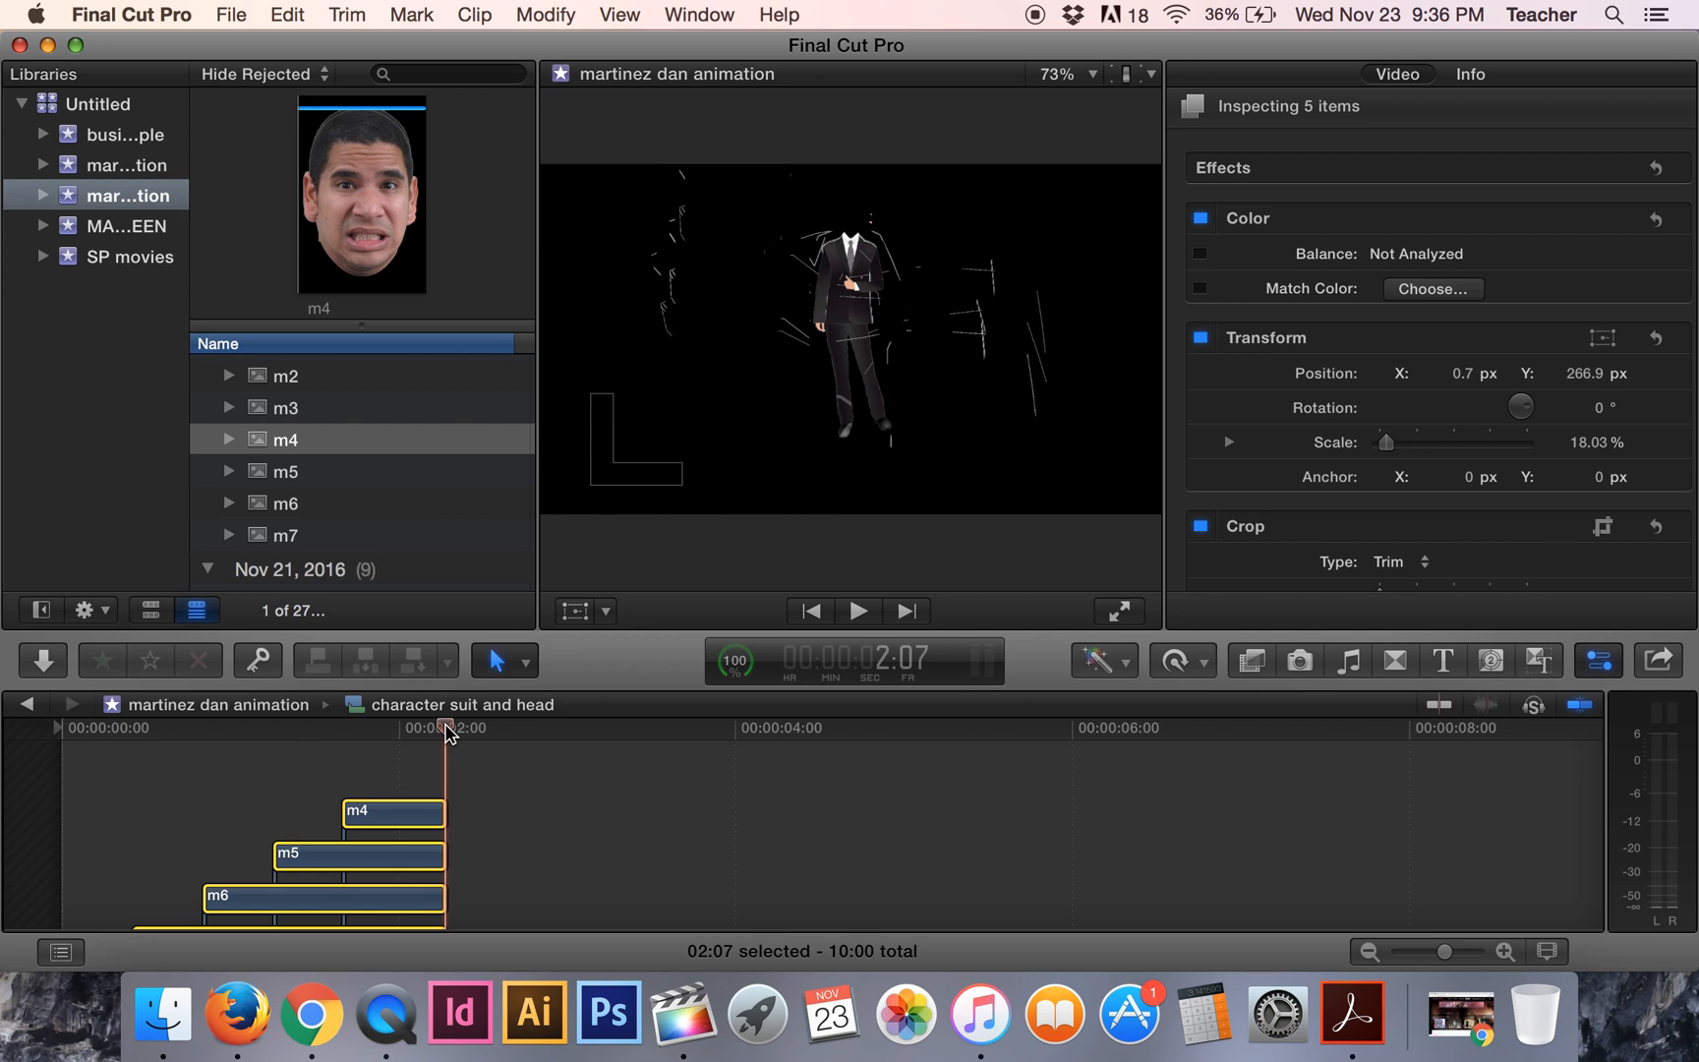
Paste the copied head sequence four times back to back, at 2:07, 4:14, 6:21 and 9:04.
{"action": "key", "text": "super+v"}
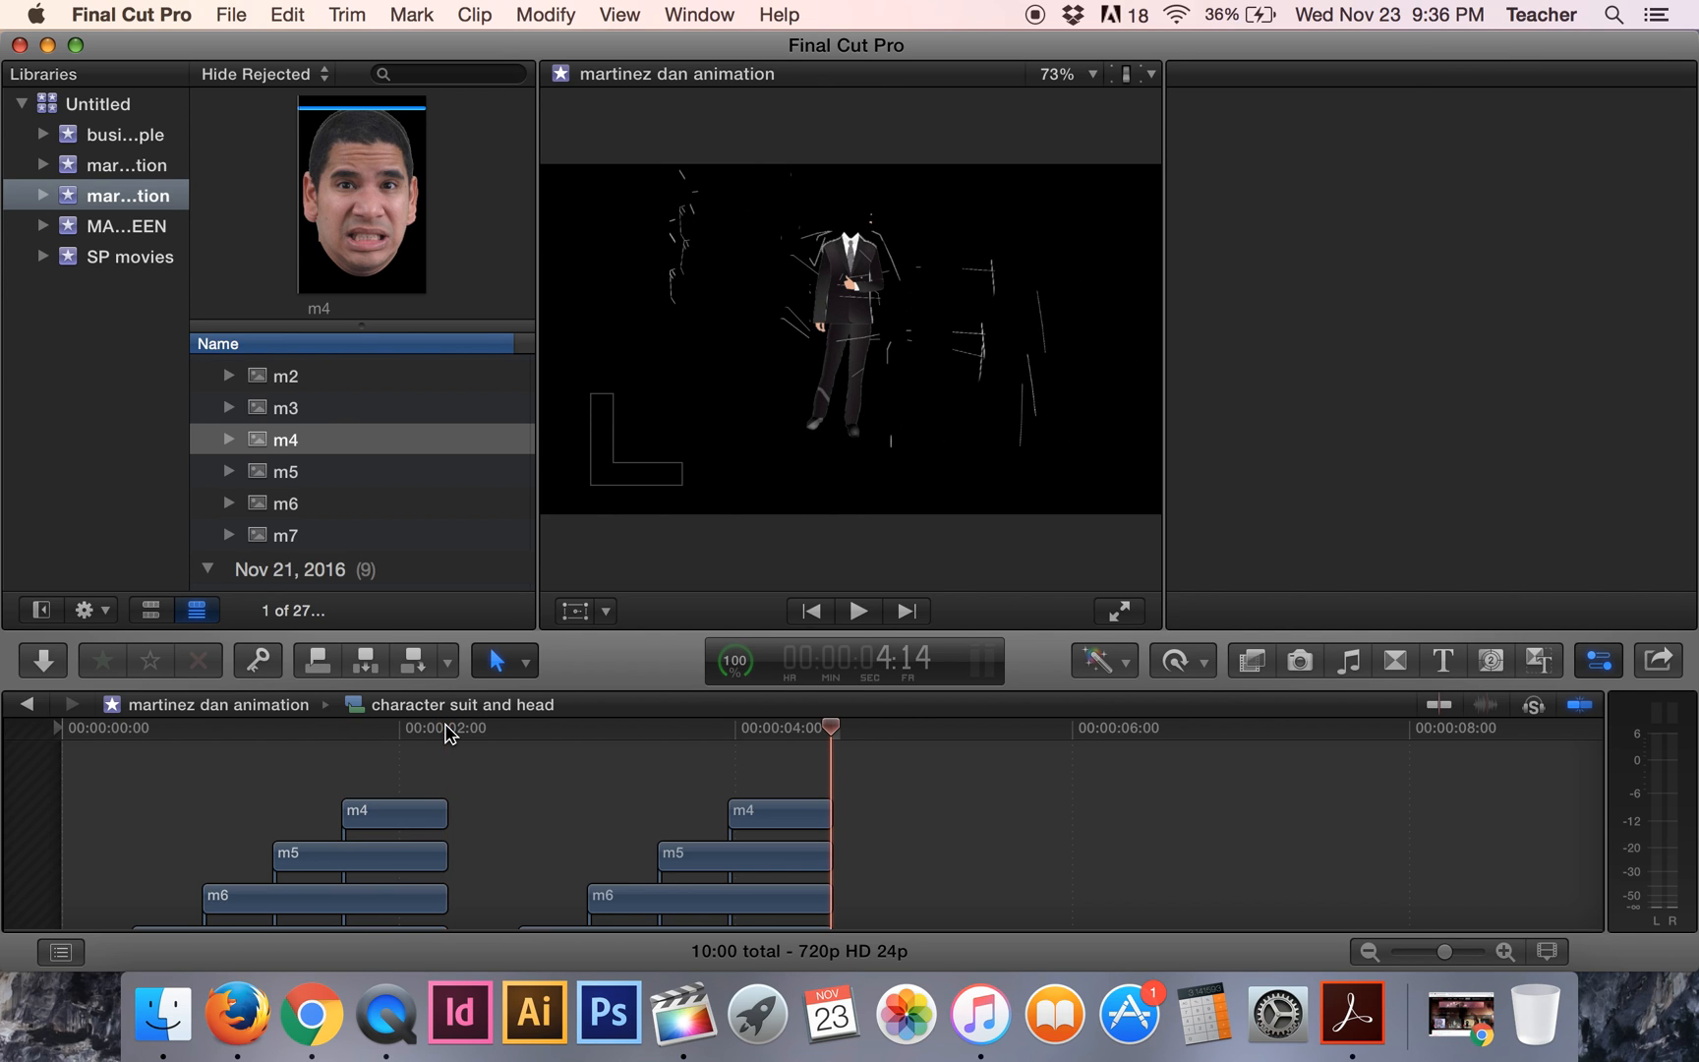
{"action": "scroll", "coordinate": [644, 827], "scroll_direction": "down", "scroll_amount": 3}
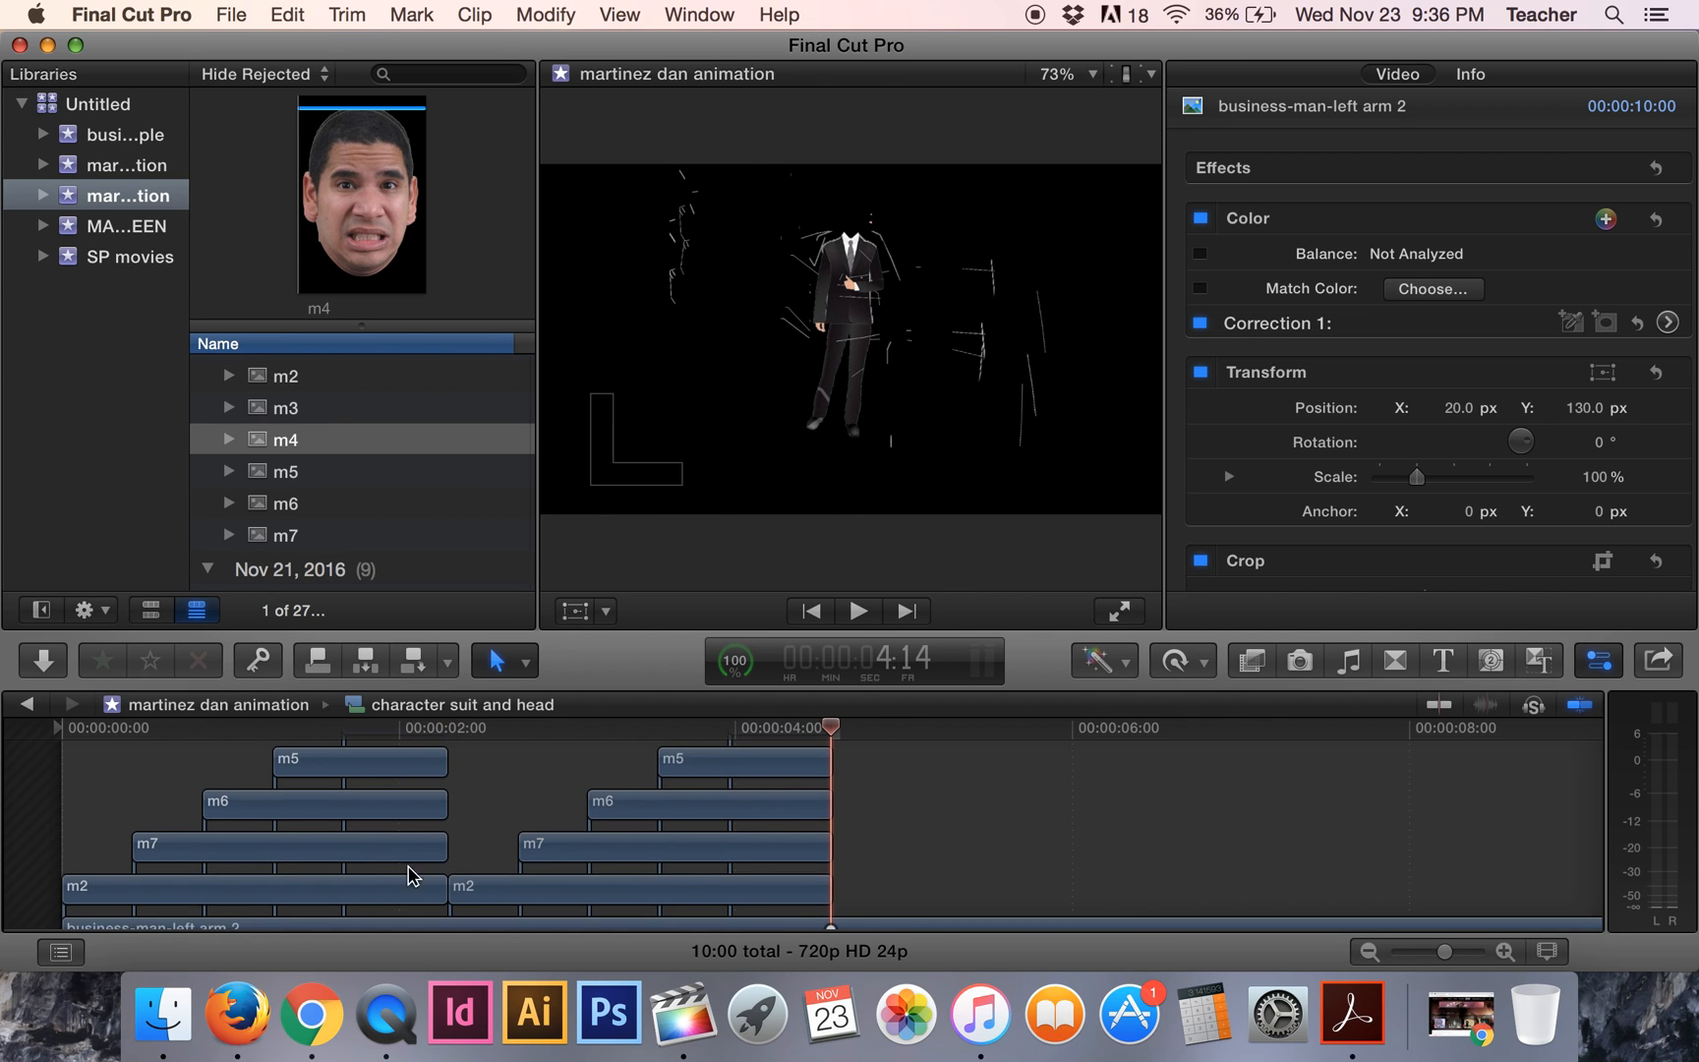
{"action": "left_click", "coordinate": [289, 17]}
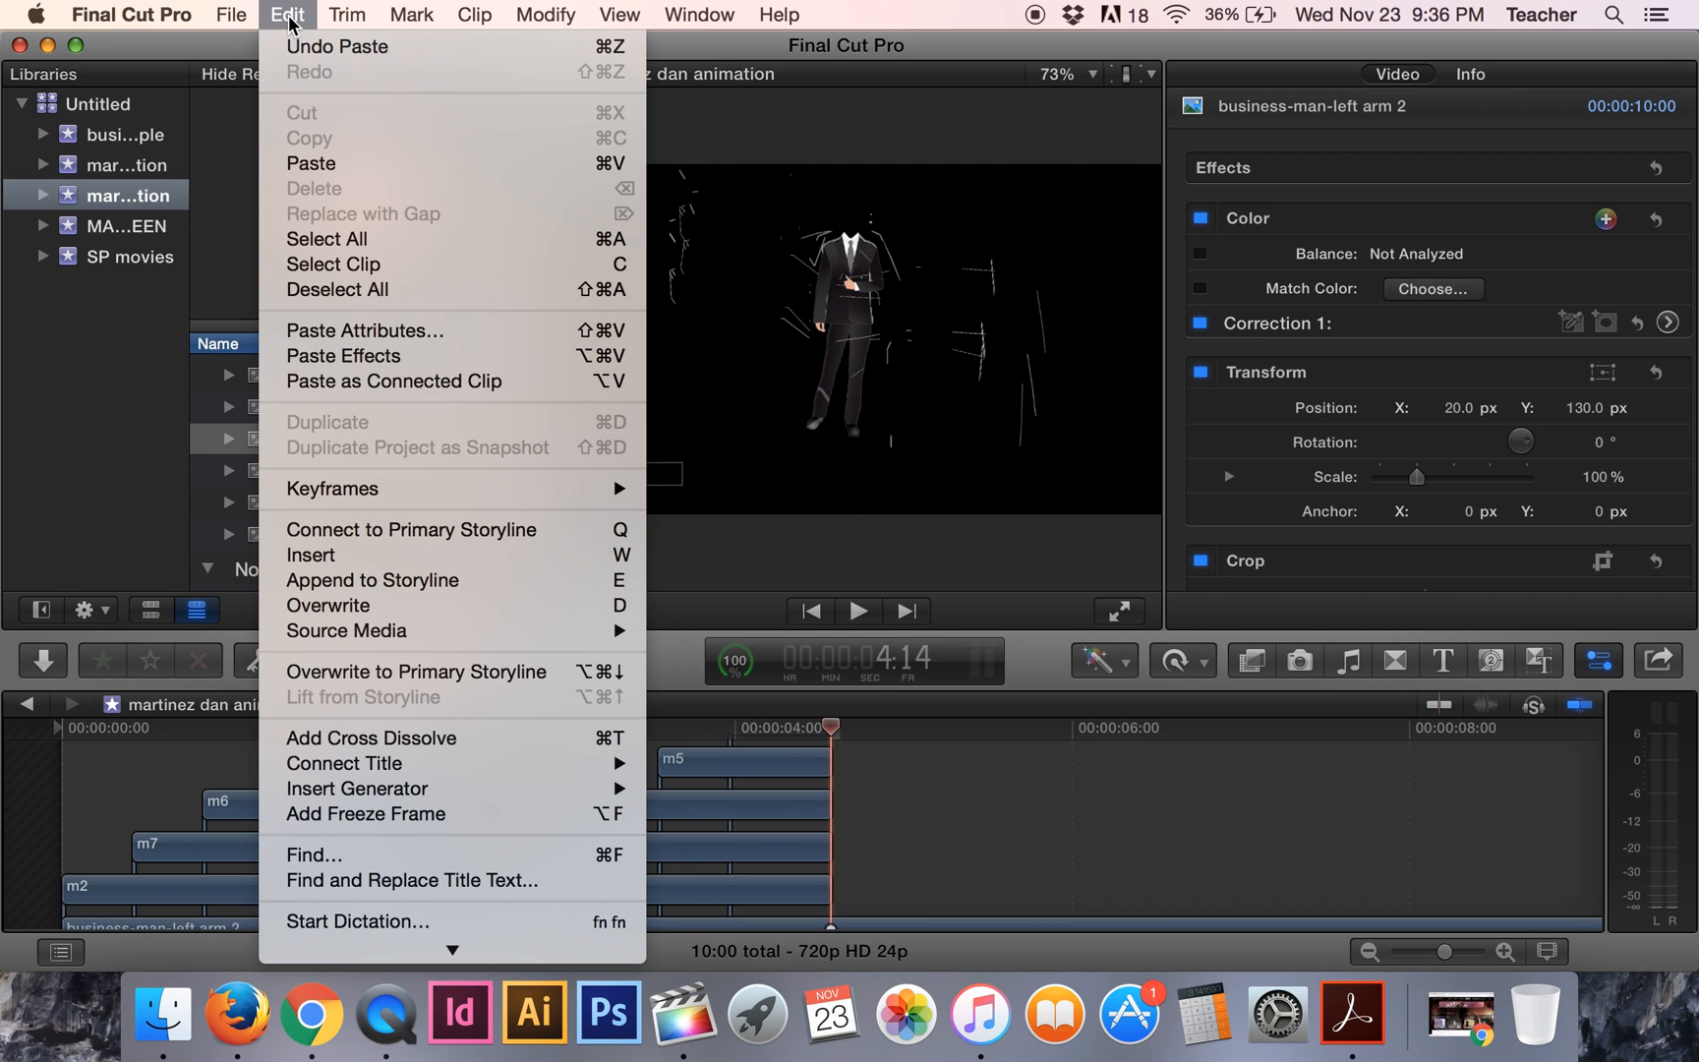
{"action": "left_click", "coordinate": [312, 163]}
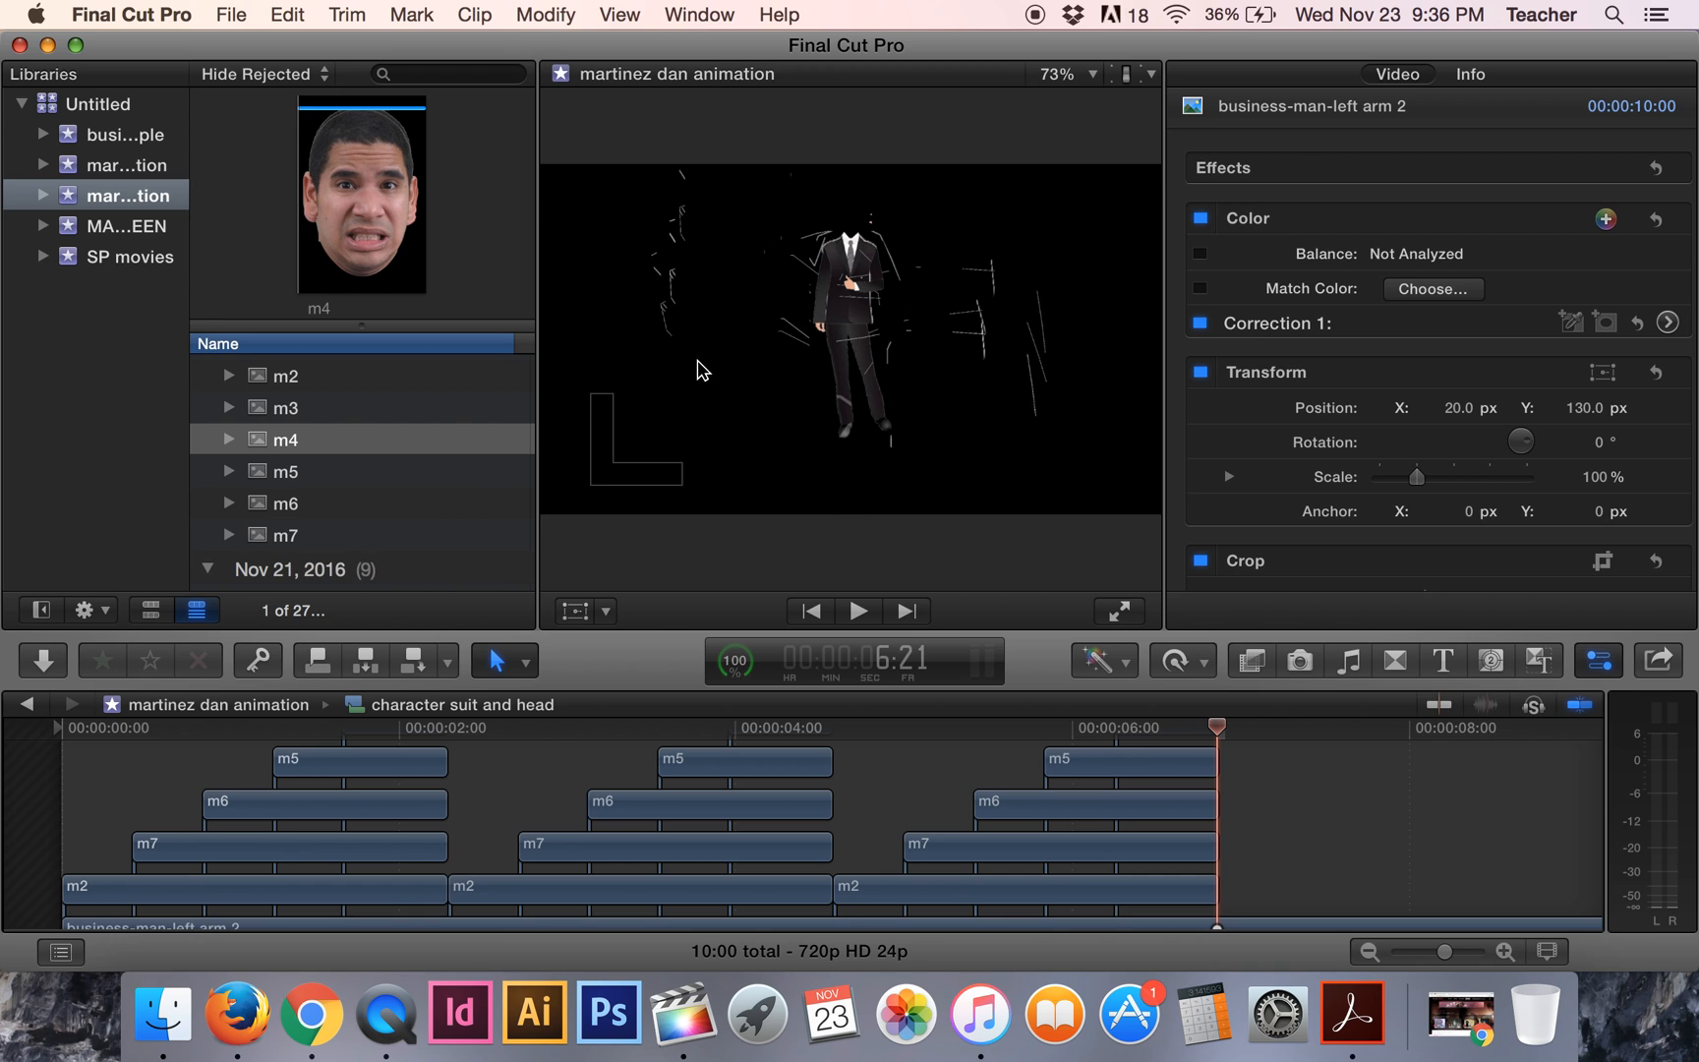
{"action": "key", "text": "super+v"}
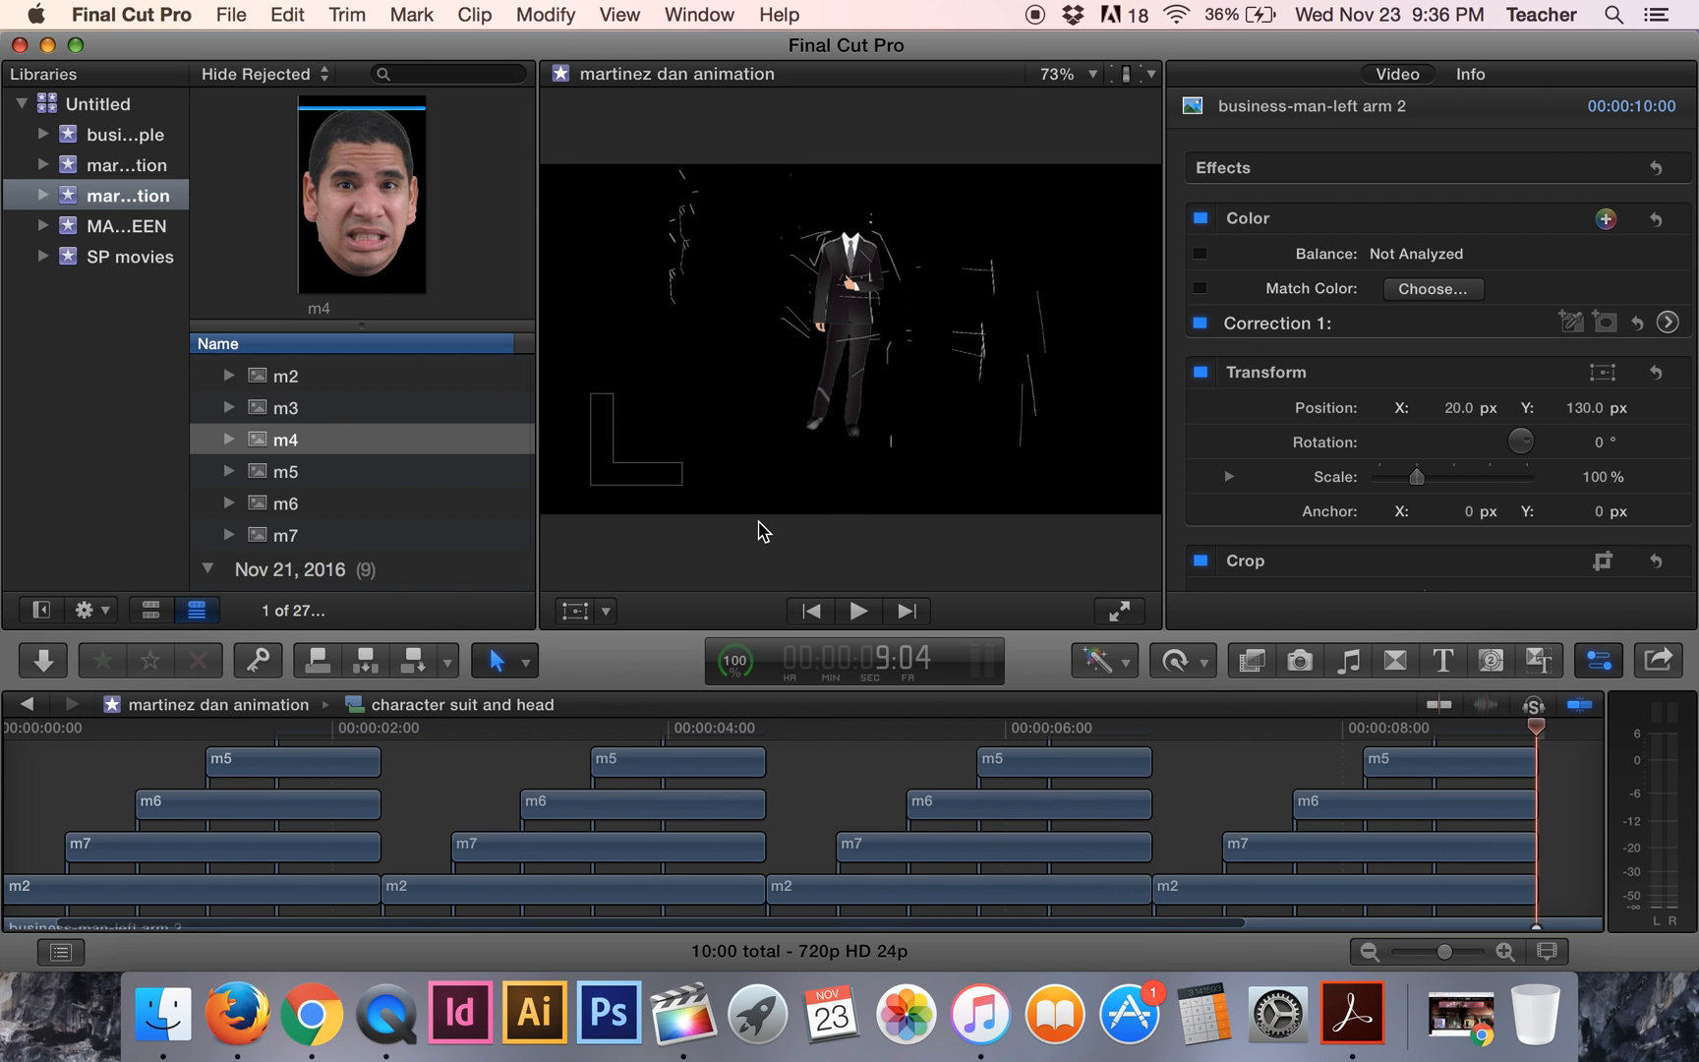
{"action": "scroll", "coordinate": [1180, 786], "scroll_direction": "right", "scroll_amount": 5}
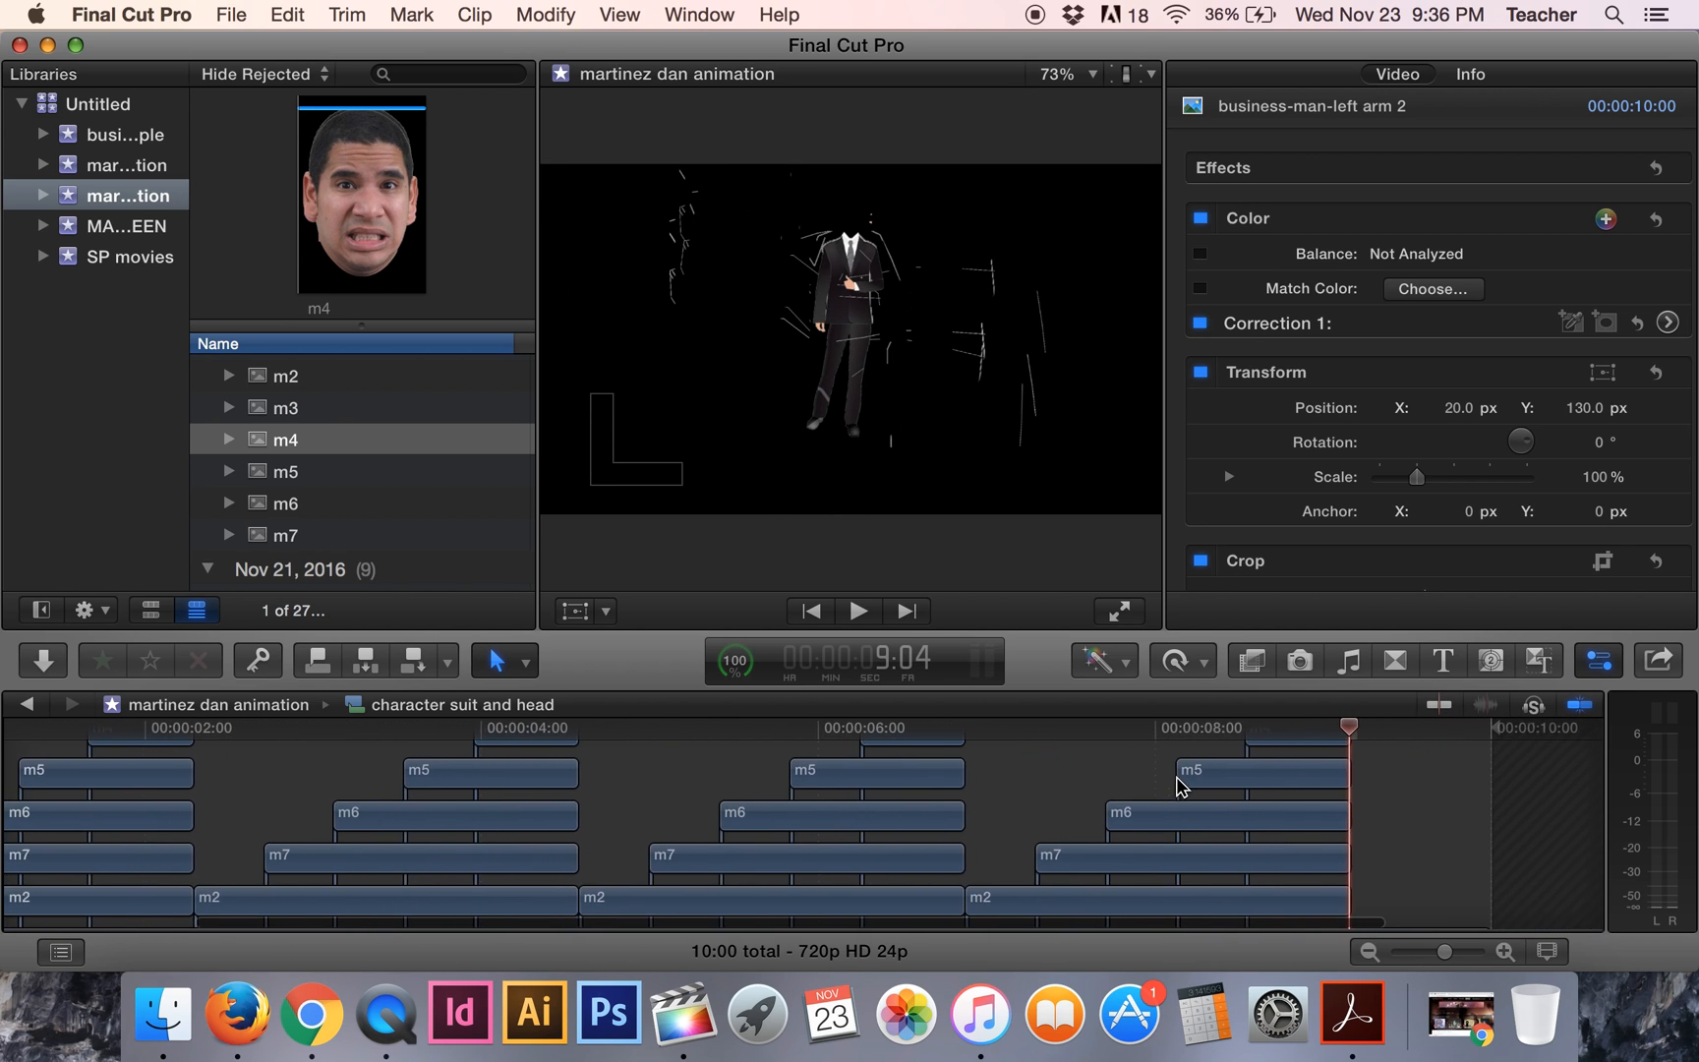
{"action": "key", "text": "super+v"}
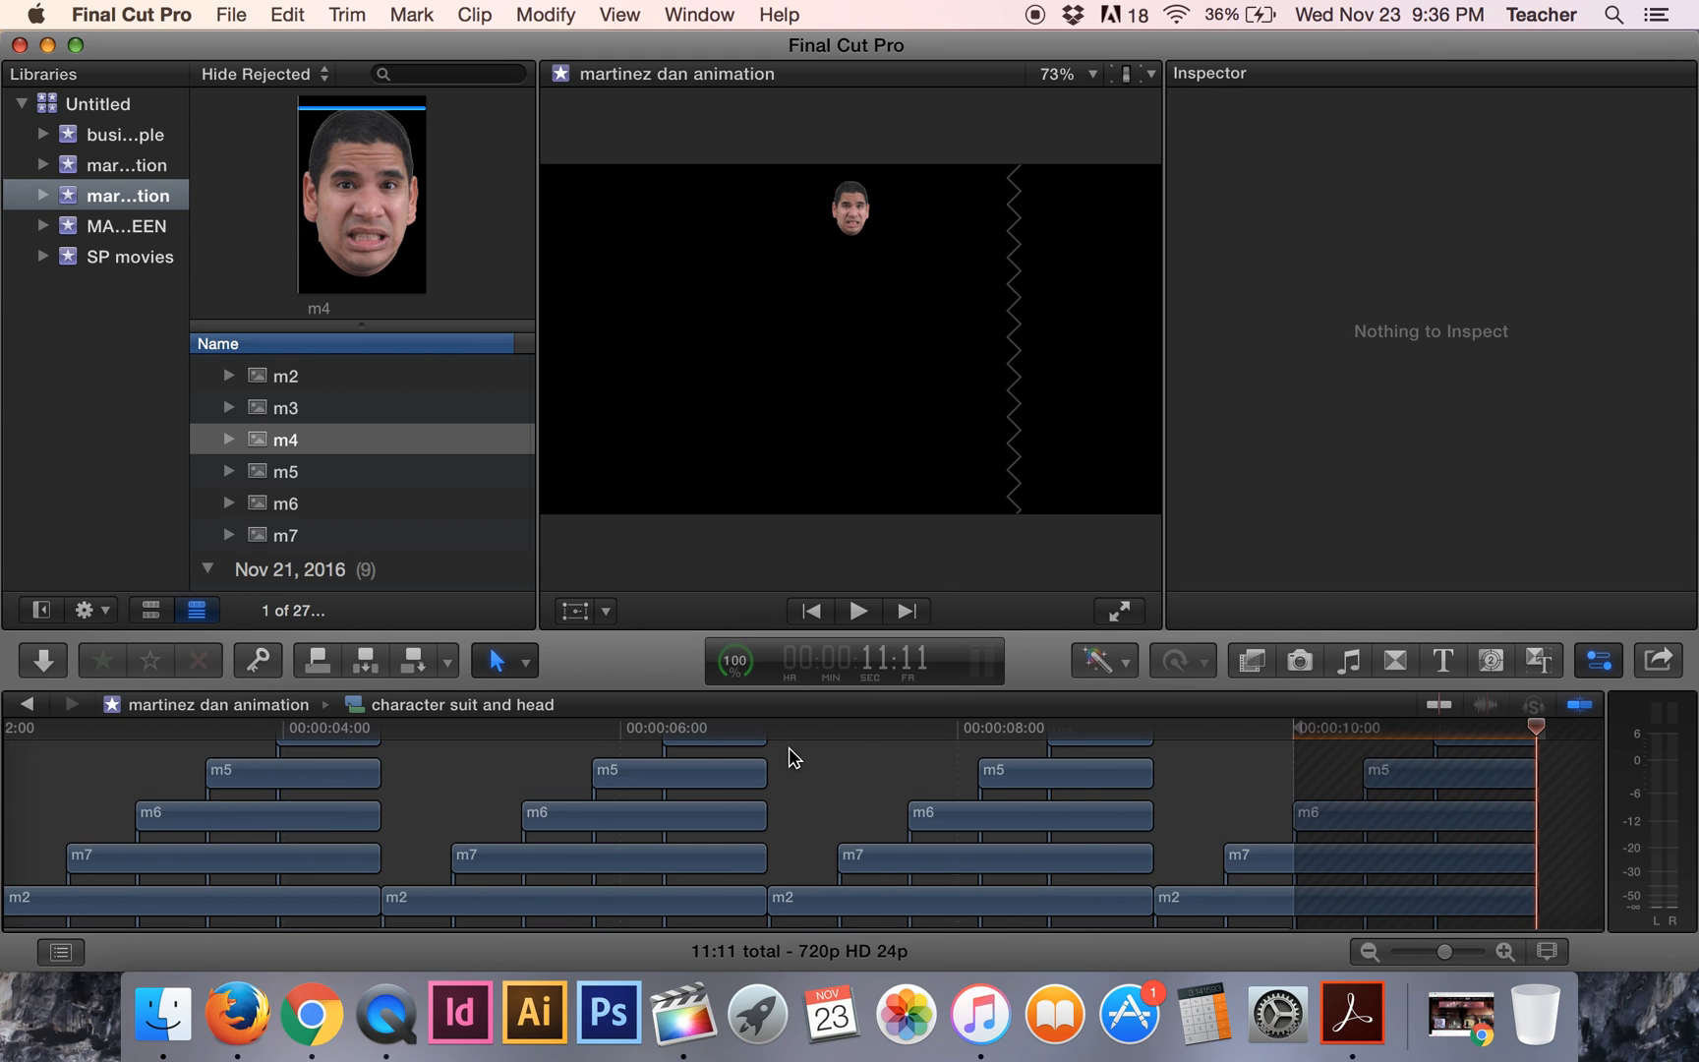
Return to the timeline animation martinez project, play the character's animation over the office background, and move back to 5:17.
{"action": "left_click", "coordinate": [30, 705]}
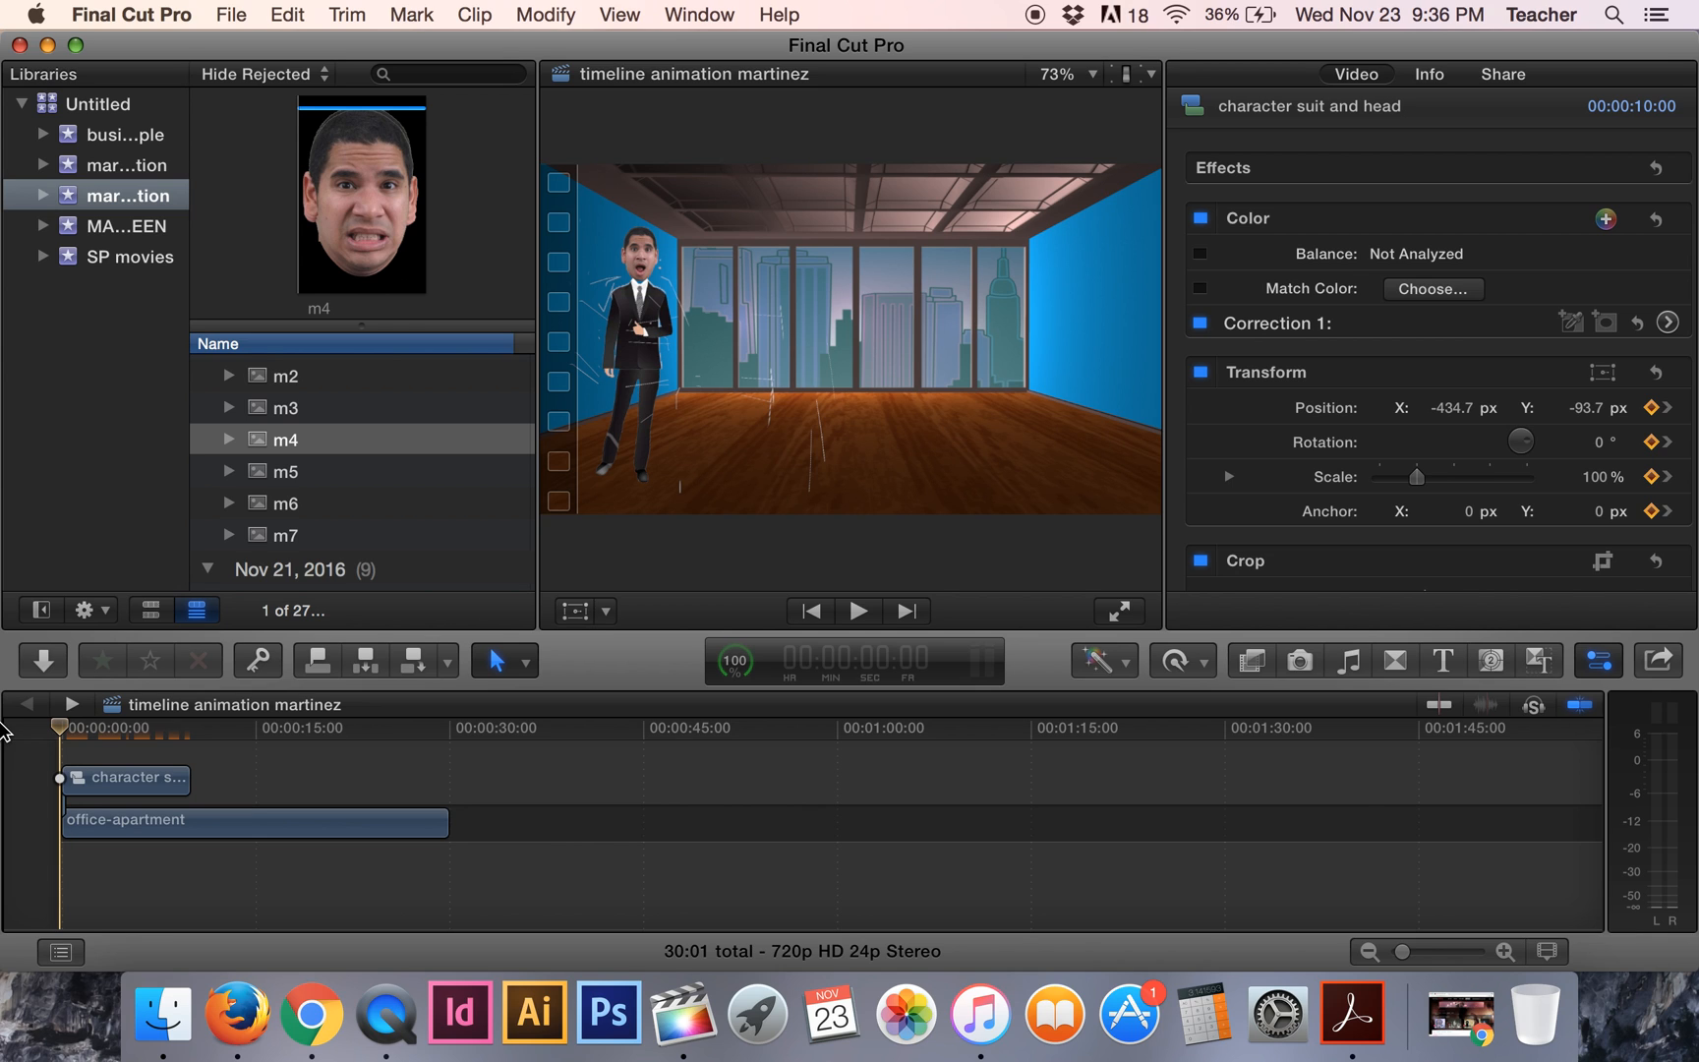
{"action": "key", "text": "space"}
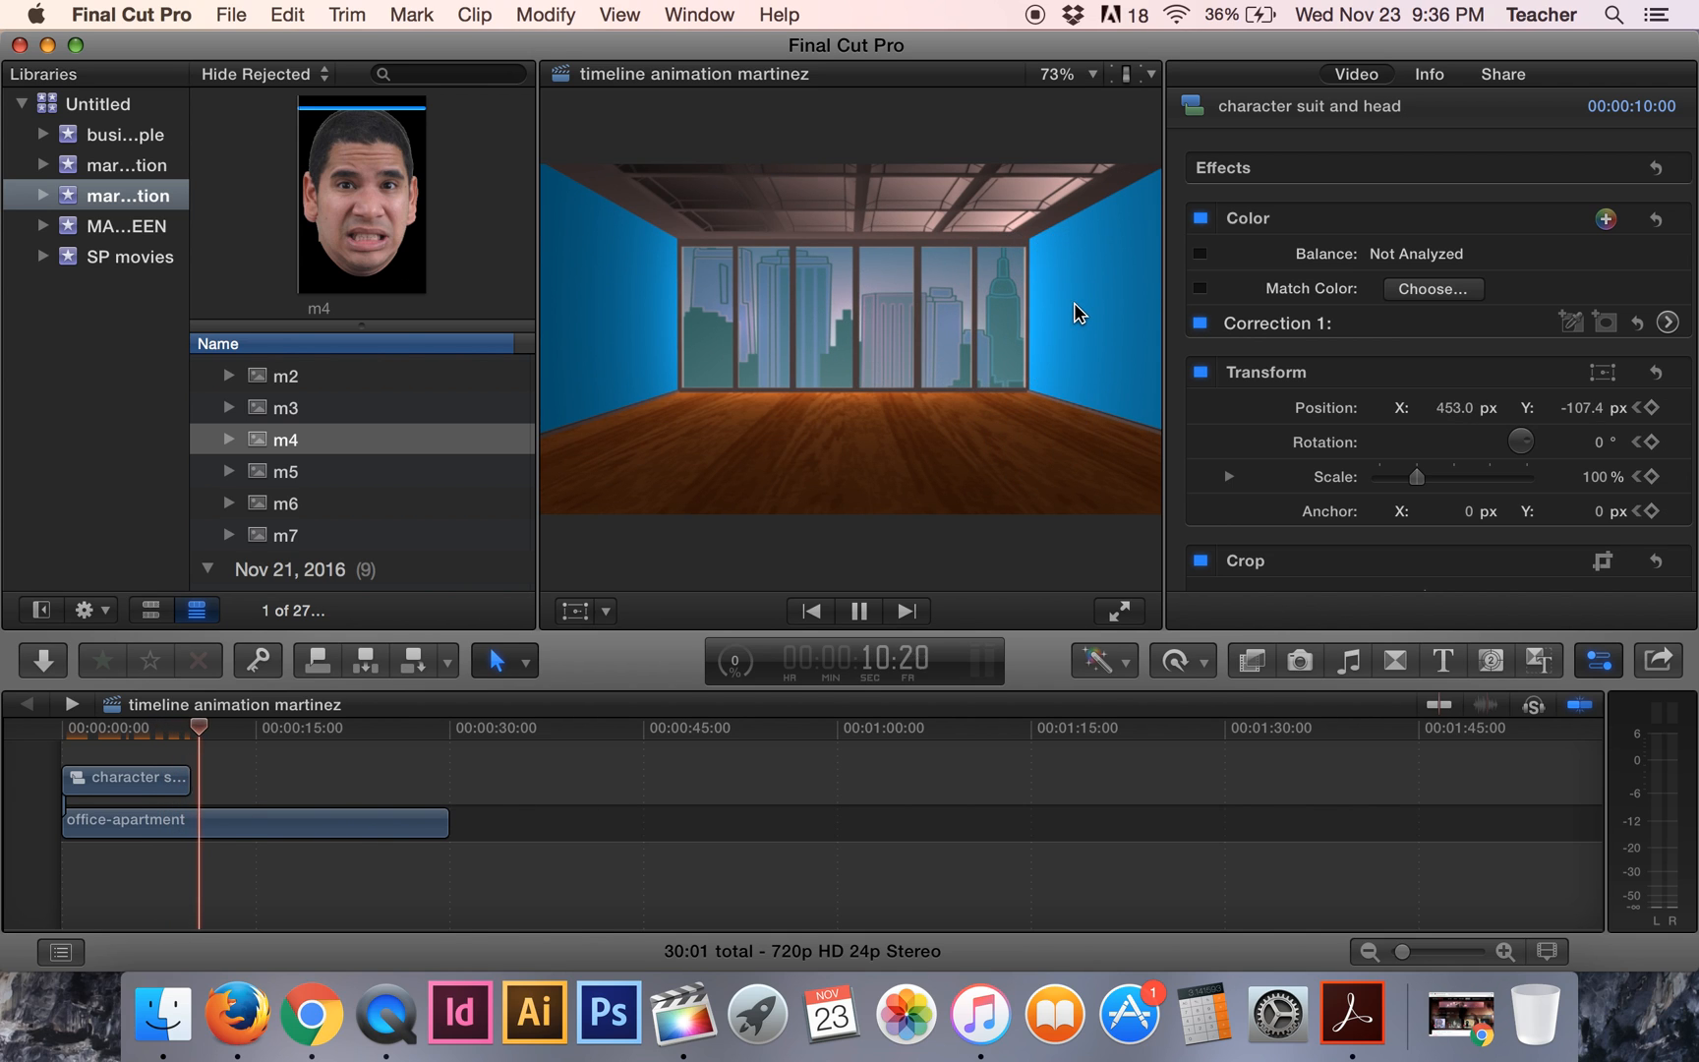
{"action": "left_click_drag", "start_coordinate": [219, 727], "coordinate": [132, 733]}
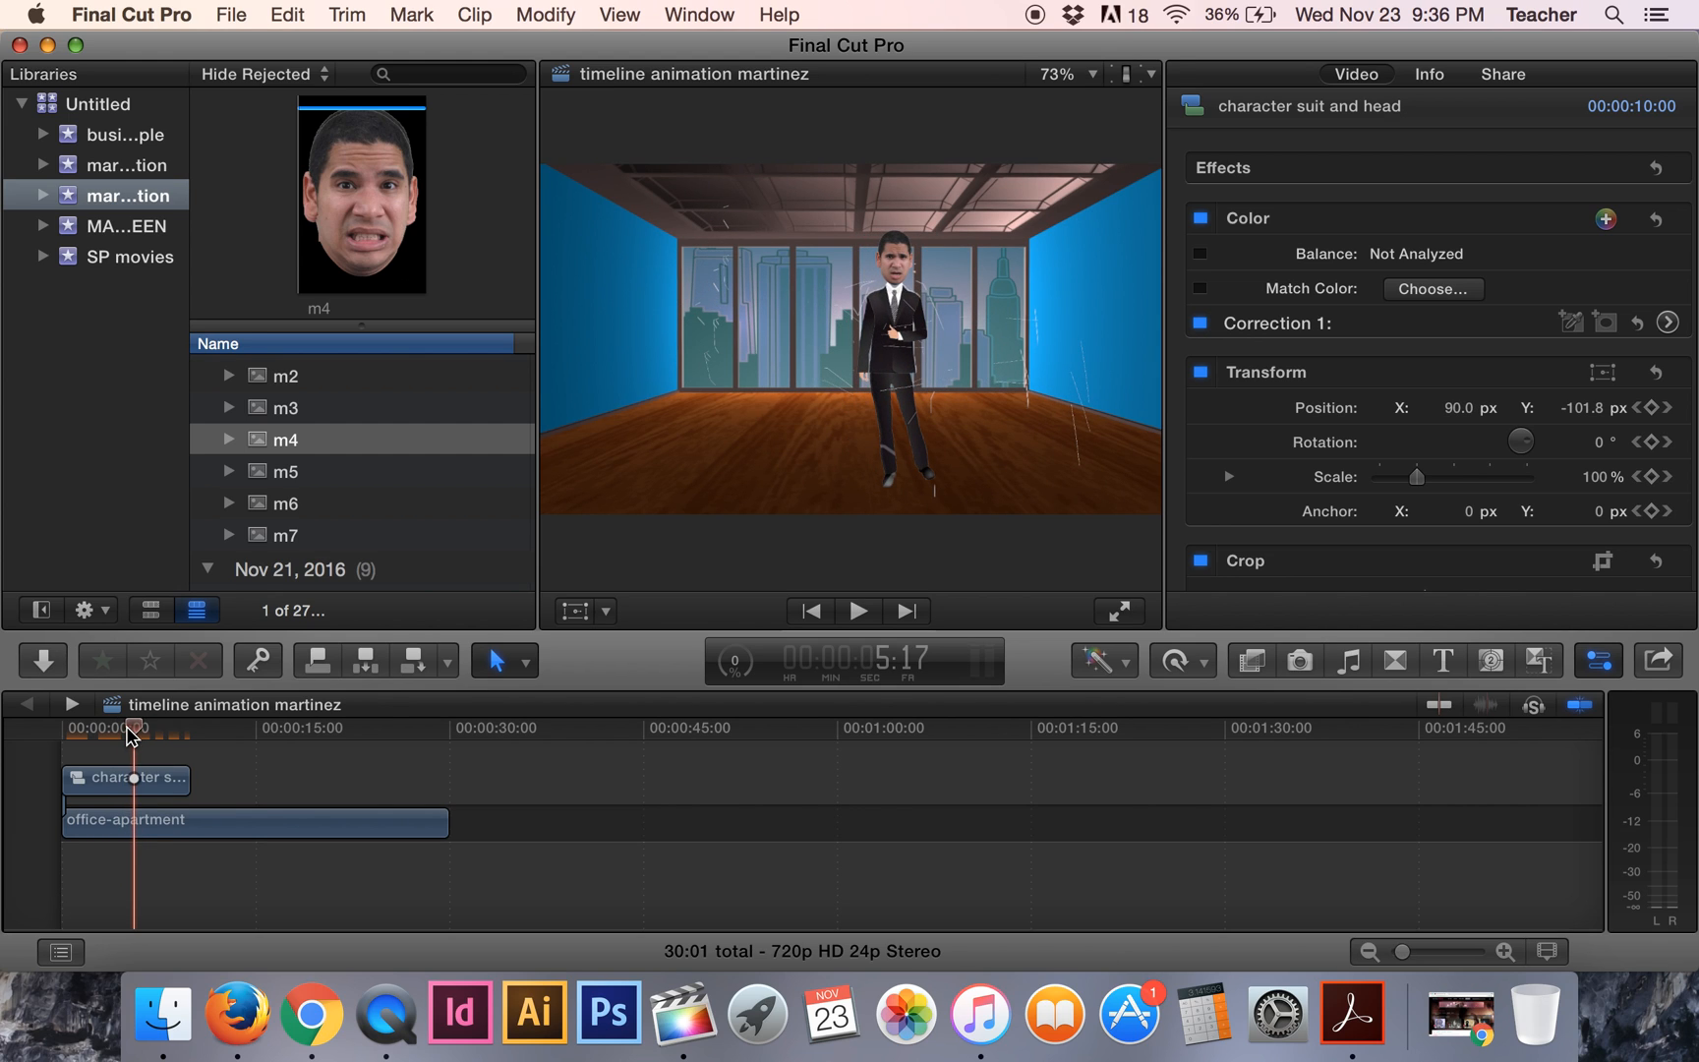